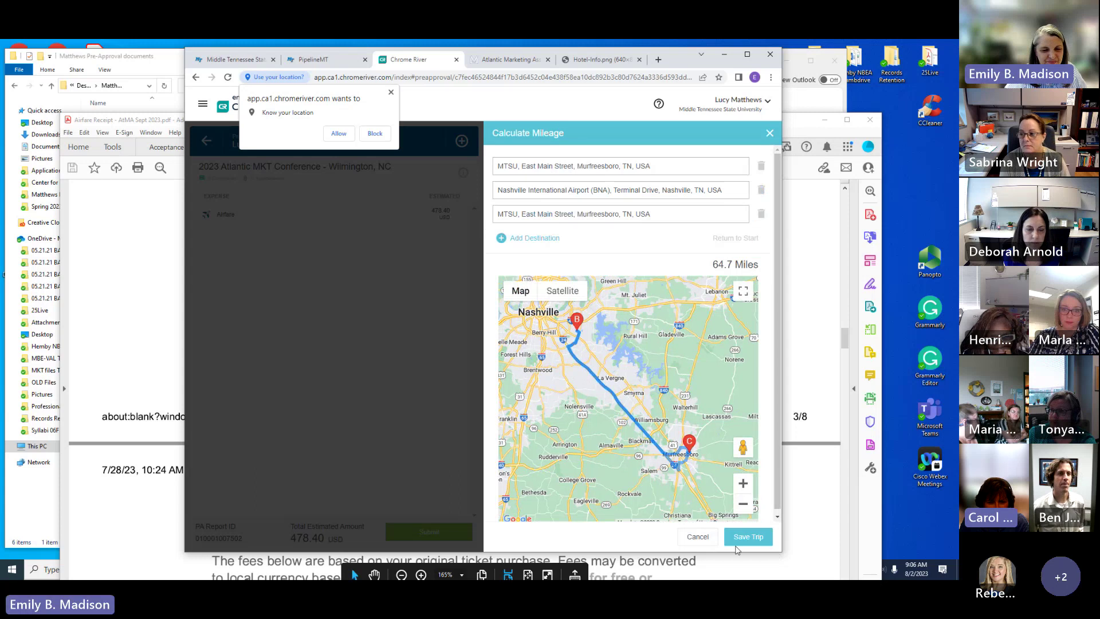
Step: Save the 64.7-mile Mileage line for 42.38 to the pre-approval
{"action": "left_click", "coordinate": [748, 536]}
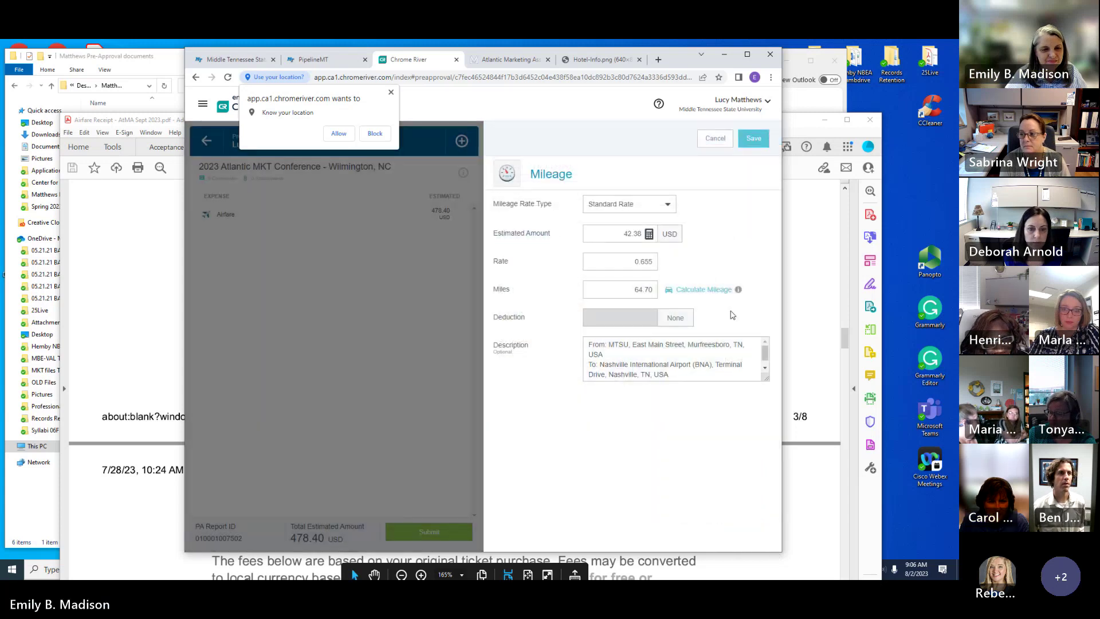
{"action": "left_click", "coordinate": [753, 141]}
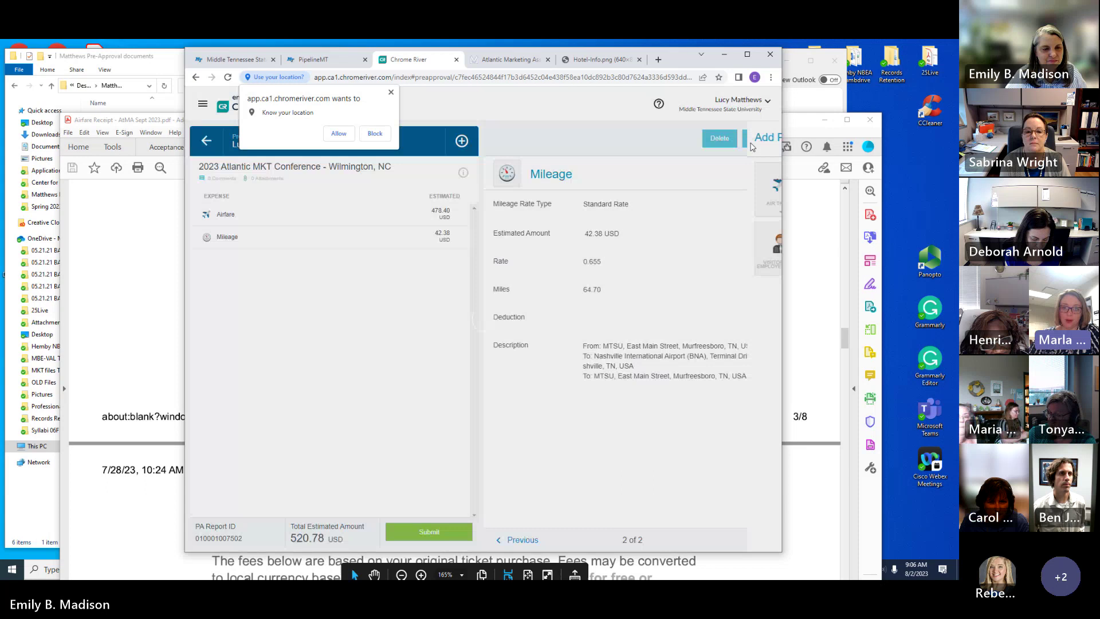
{"action": "left_click", "coordinate": [753, 144]}
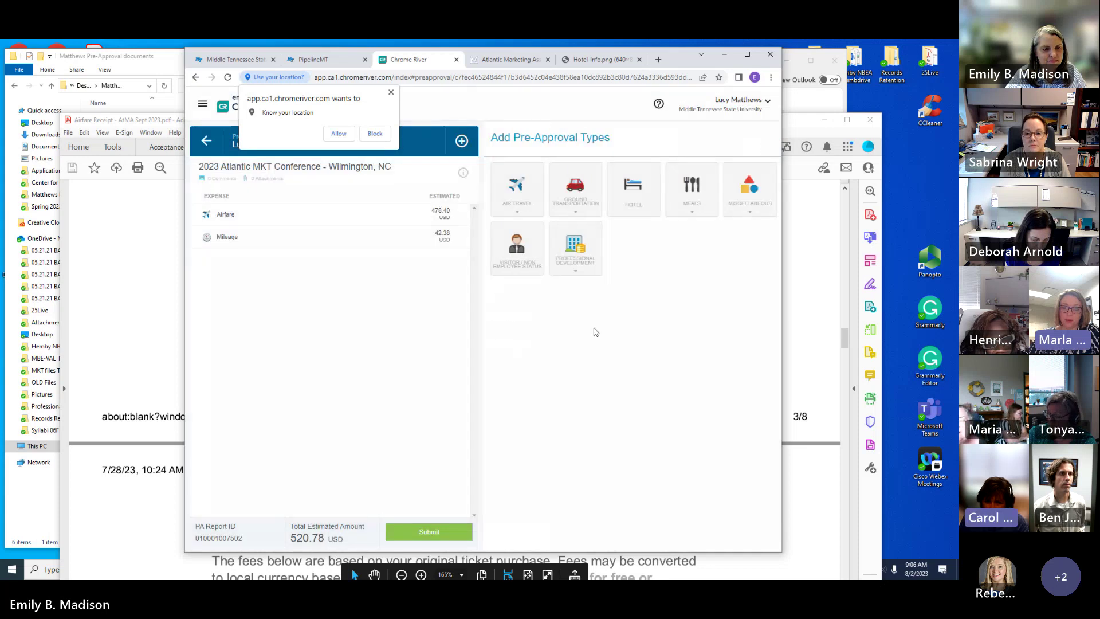
Step: Add a 72.00 Ground Transportation Parking line paid by Employee Reimbursement
{"action": "left_click", "coordinate": [580, 203]}
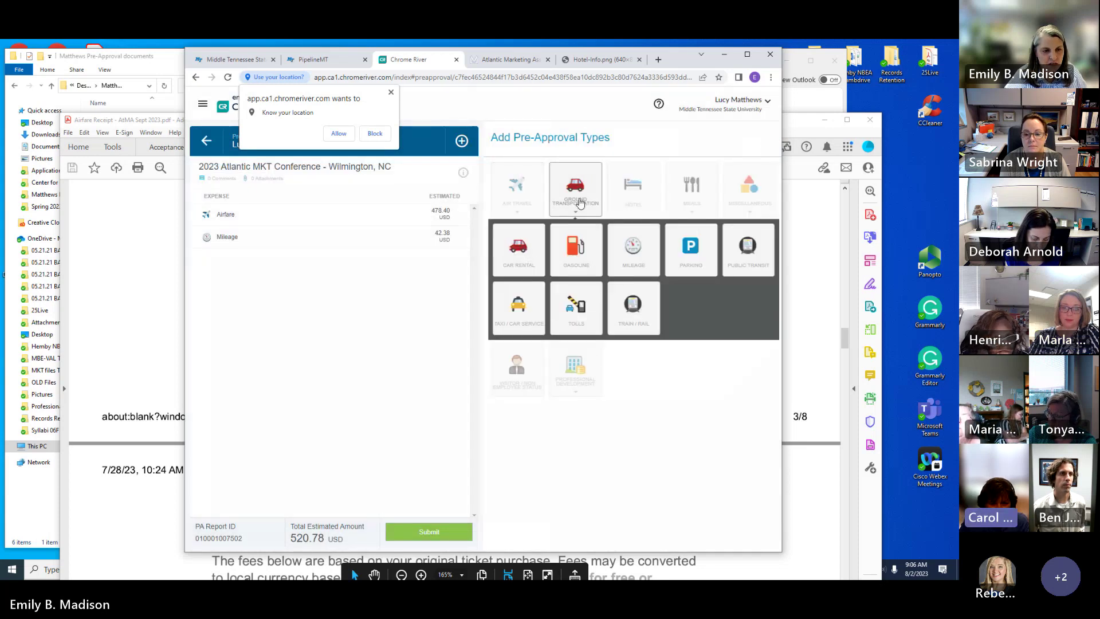
{"action": "left_click", "coordinate": [696, 266]}
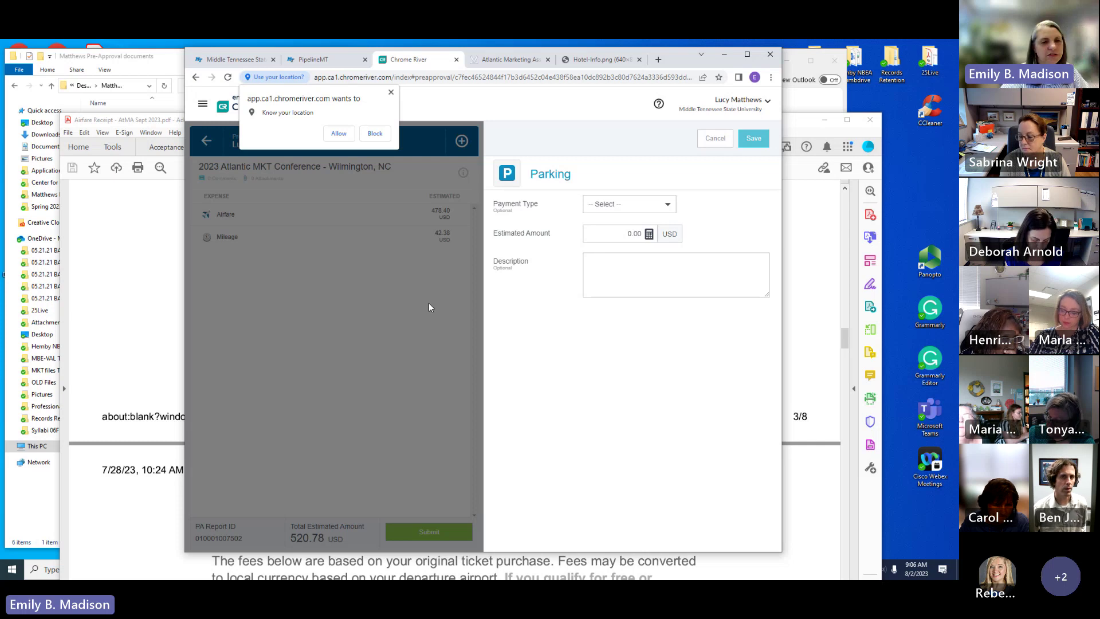
{"action": "left_click", "coordinate": [641, 206]}
{"action": "left_click", "coordinate": [628, 227]}
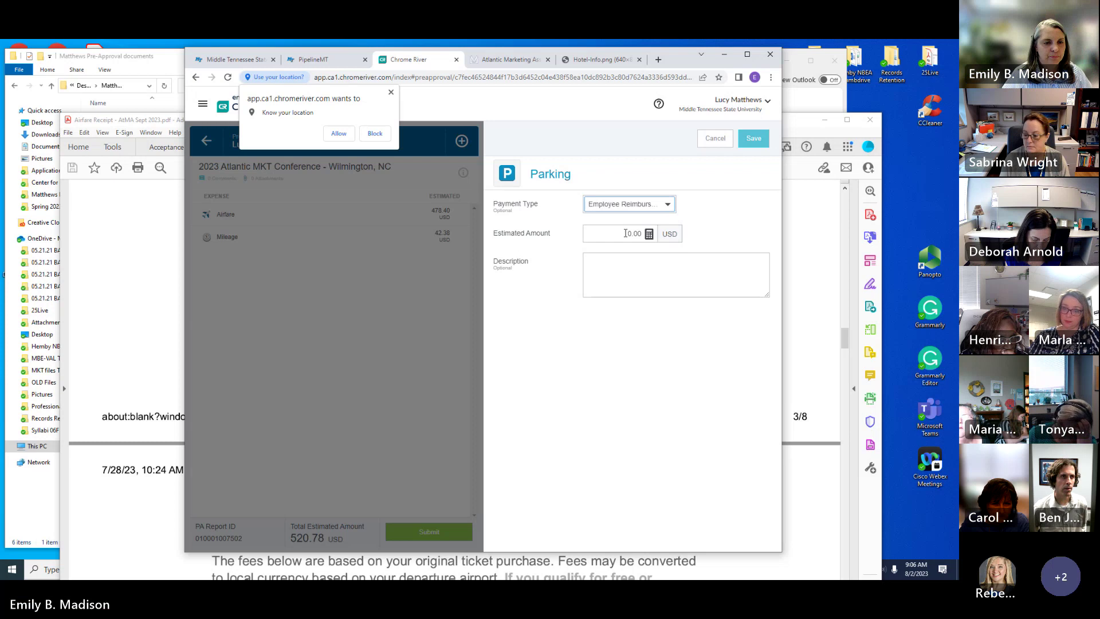
{"action": "left_click", "coordinate": [636, 234]}
{"action": "type", "text": "72.00"}
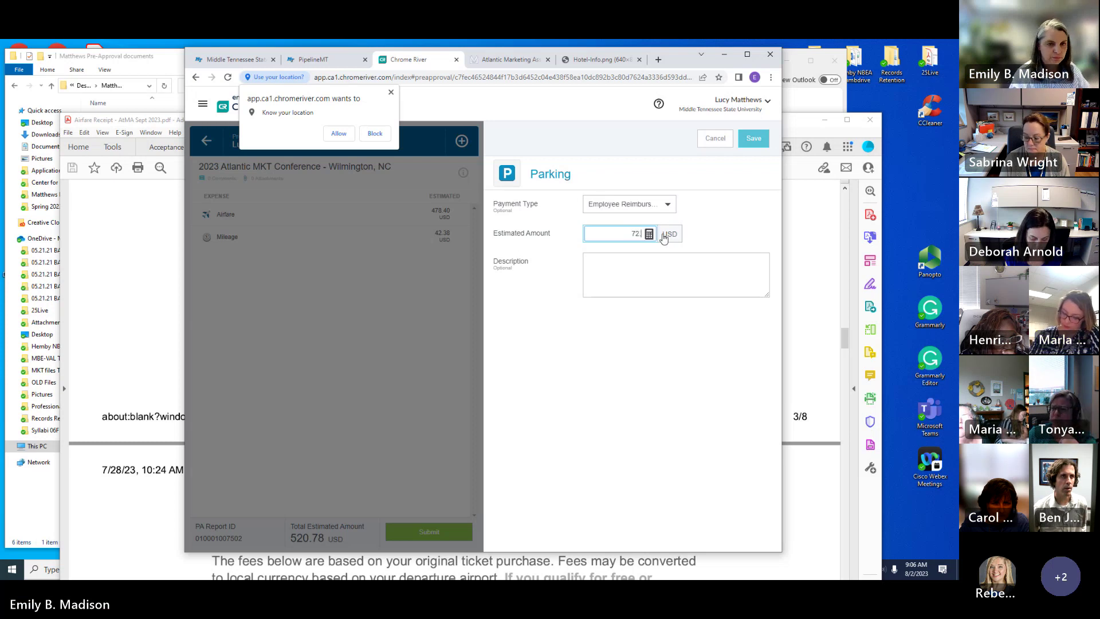
{"action": "left_click", "coordinate": [754, 138]}
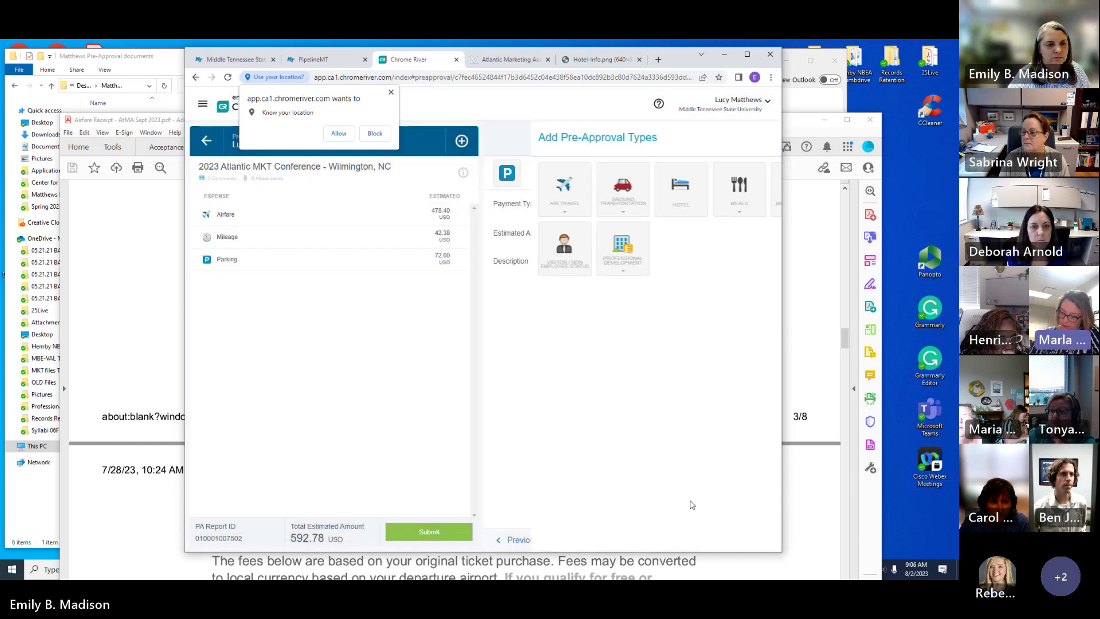
Step: Add a Ground Transportation Taxi / Car Service line of 100.00, paid by Employee Reimbursement
{"action": "left_click", "coordinate": [575, 186]}
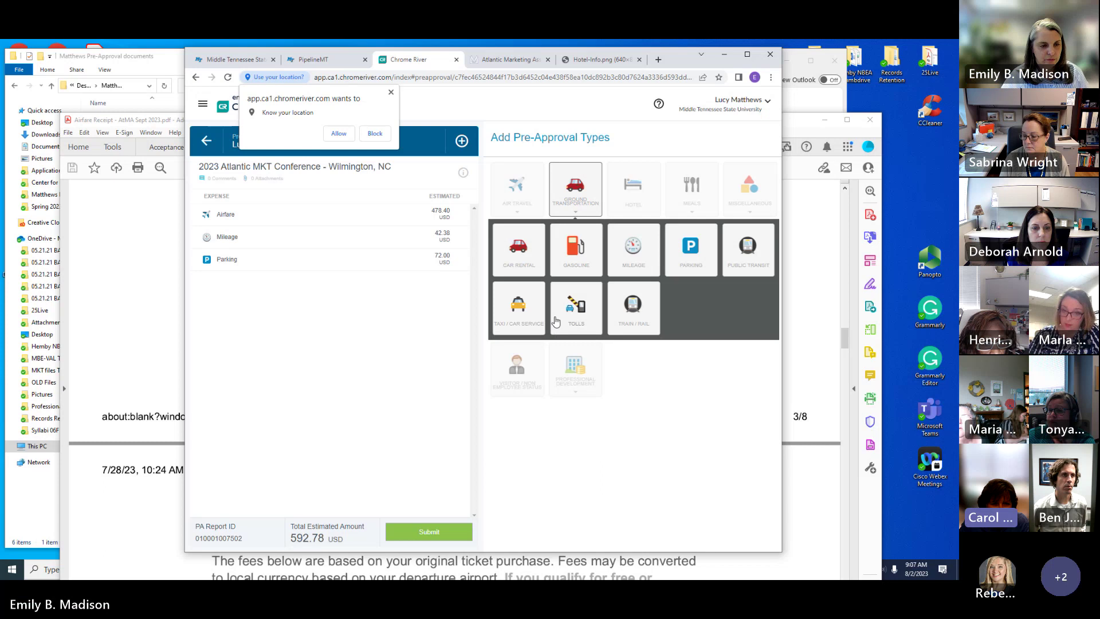
{"action": "left_click", "coordinate": [533, 316]}
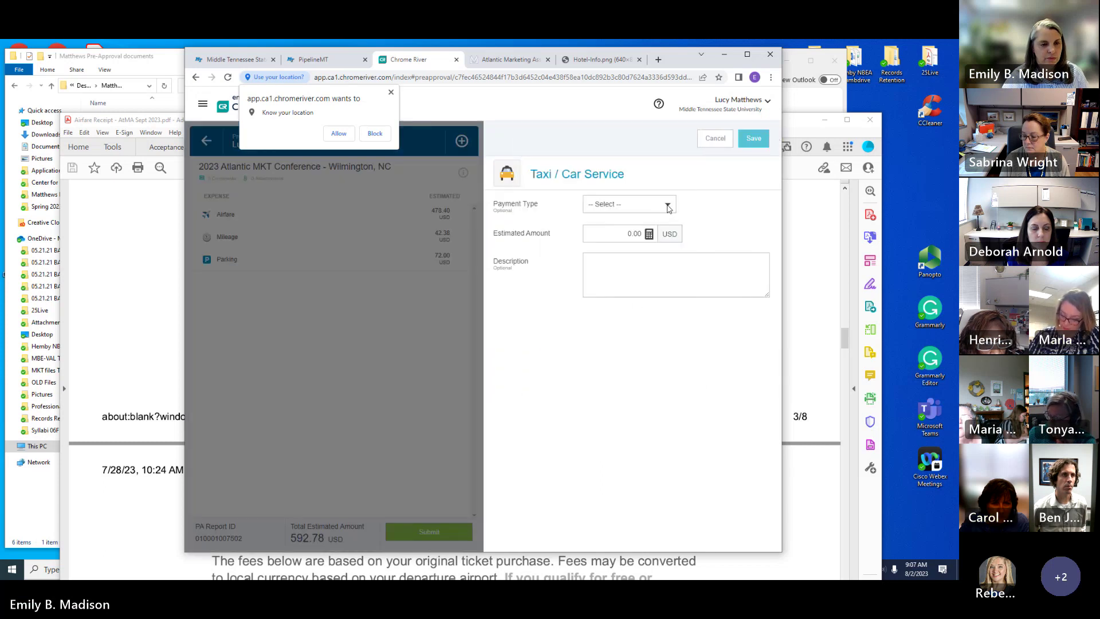
{"action": "left_click", "coordinate": [668, 208]}
{"action": "left_click", "coordinate": [662, 223]}
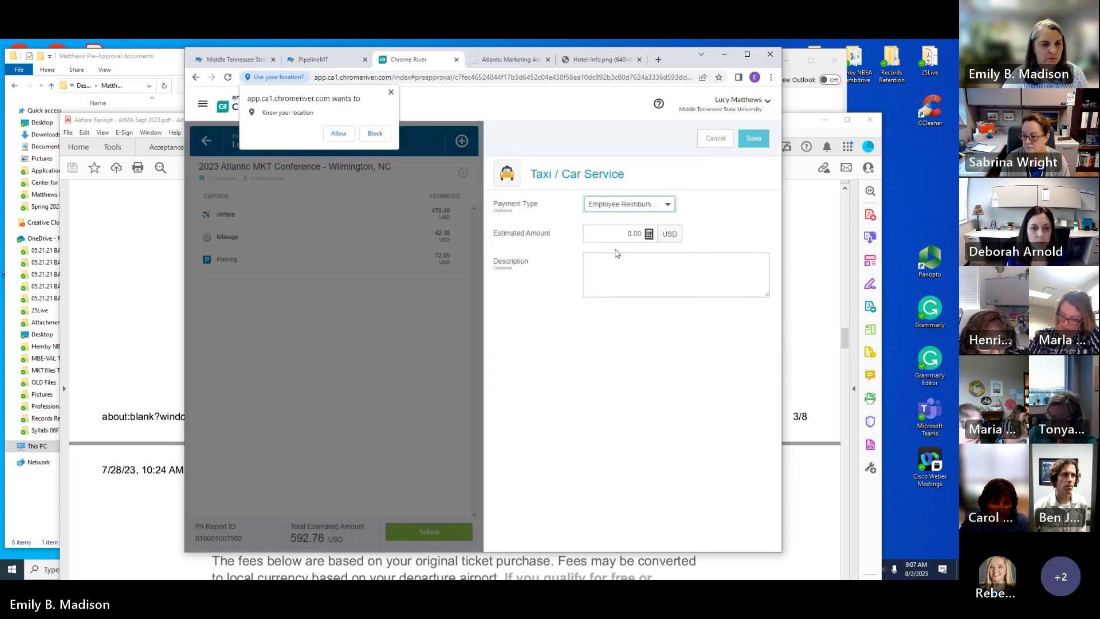
{"action": "left_click", "coordinate": [633, 235]}
{"action": "type", "text": "100.0"}
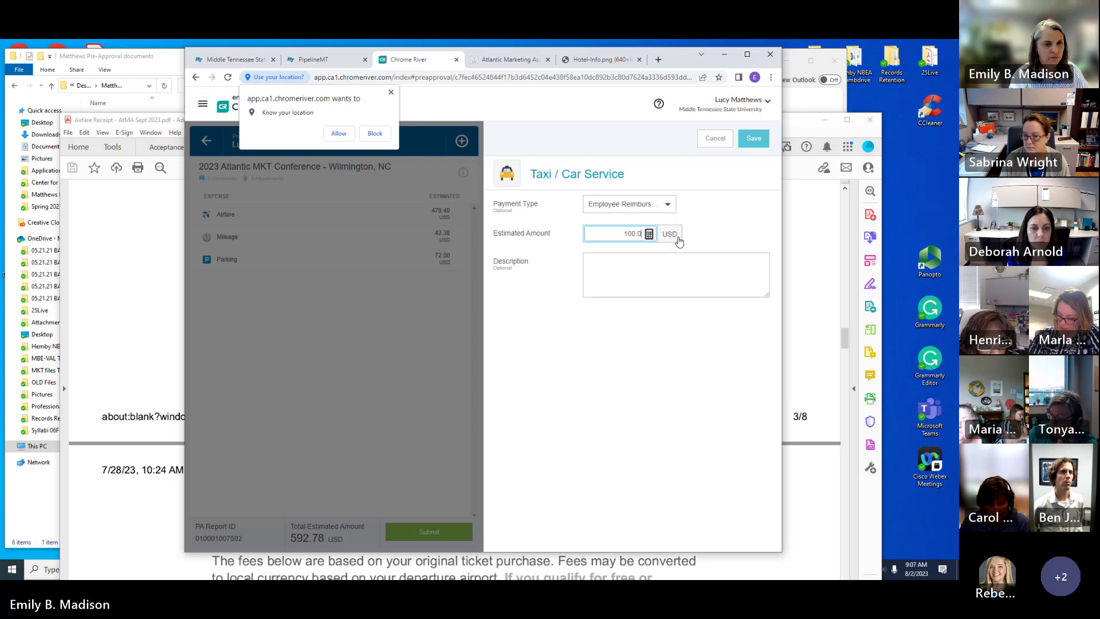
{"action": "type", "text": "0"}
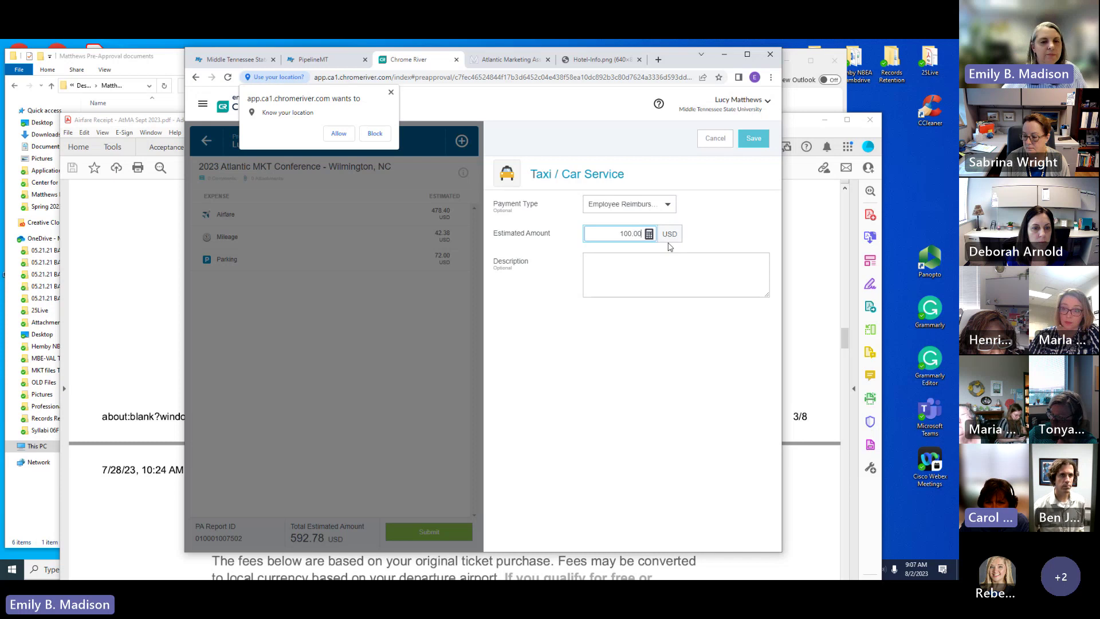
{"action": "left_click", "coordinate": [751, 143]}
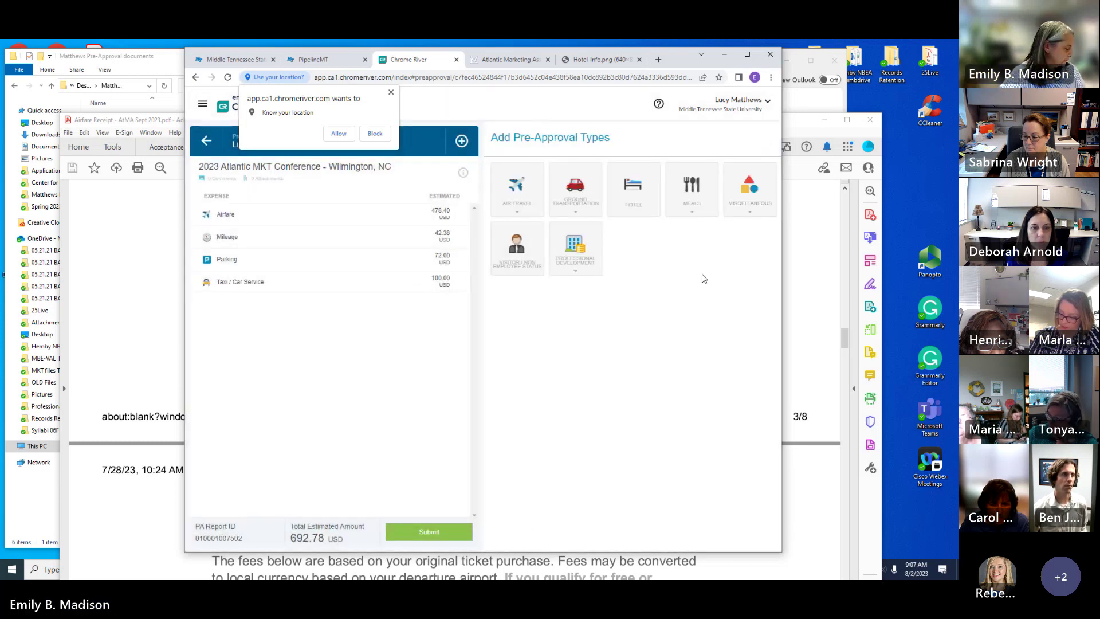
Step: Create a new Hotel expense with Hotel Rate Type set to Conference Rate
{"action": "left_click", "coordinate": [650, 208]}
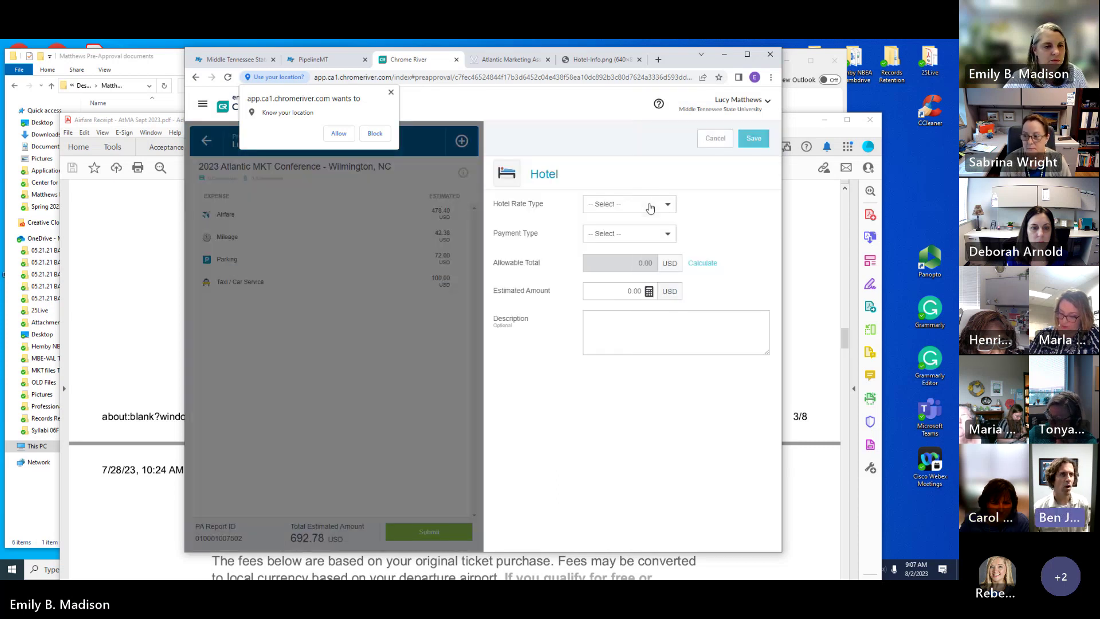
{"action": "left_click", "coordinate": [650, 205]}
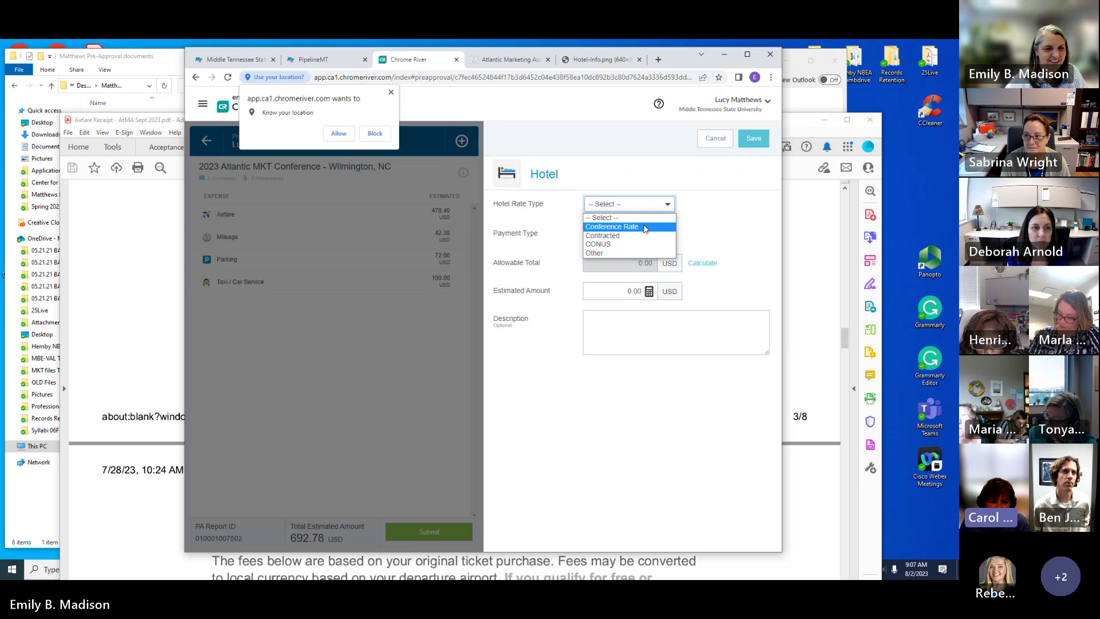
{"action": "left_click", "coordinate": [646, 229]}
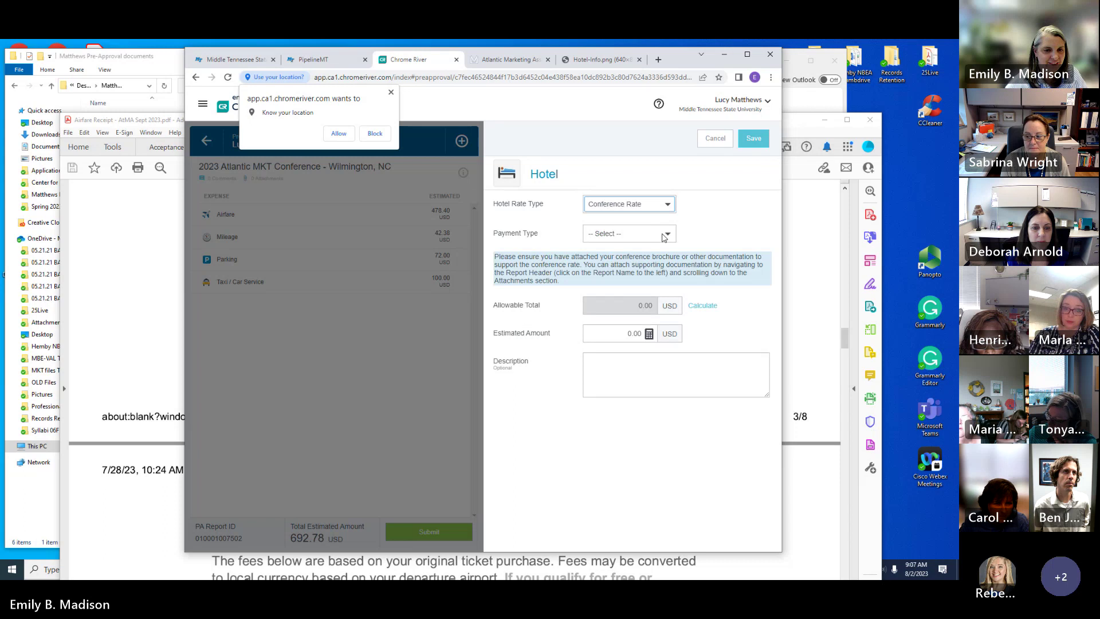
{"action": "left_click", "coordinate": [664, 236]}
Step: Save the Hotel line as Employee Reimbursement with an estimated amount of 640.71
{"action": "left_click", "coordinate": [627, 256]}
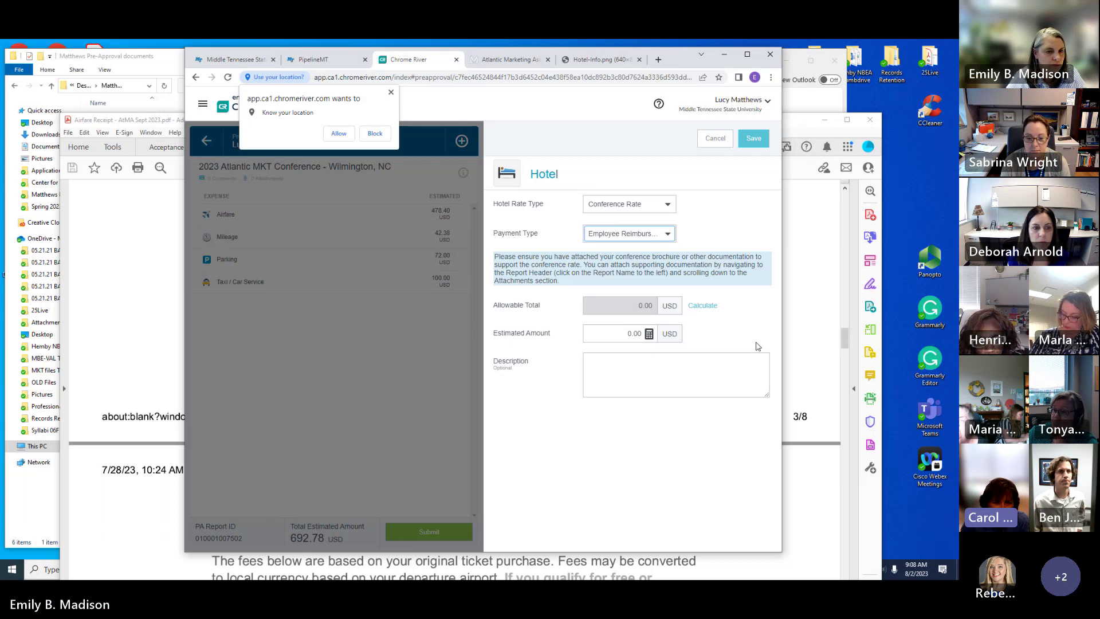
{"action": "left_click", "coordinate": [628, 334]}
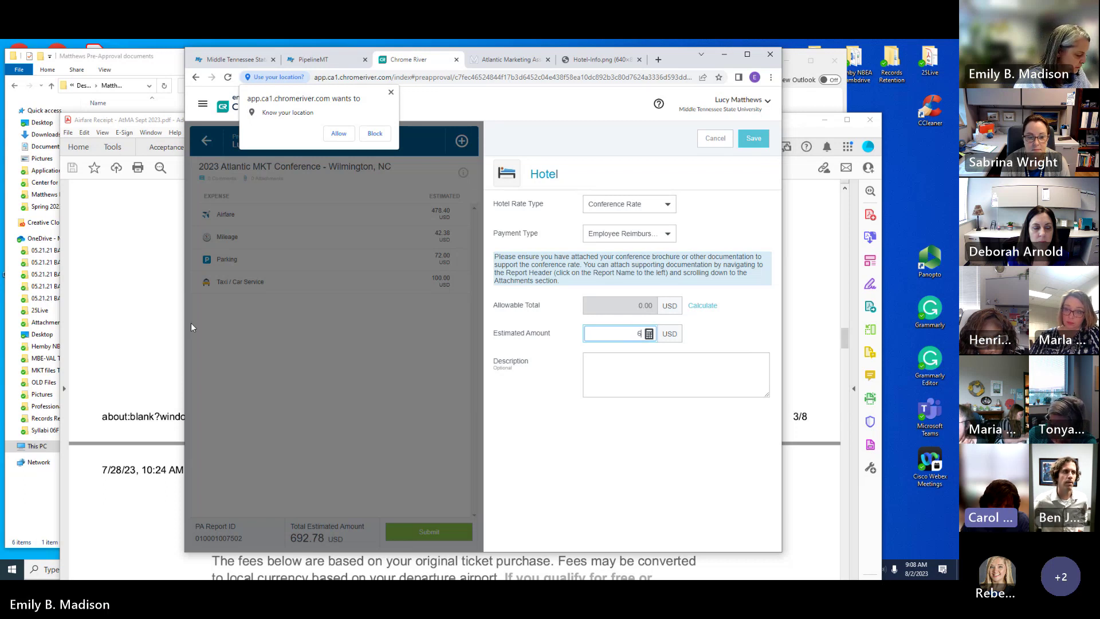
{"action": "type", "text": "40"}
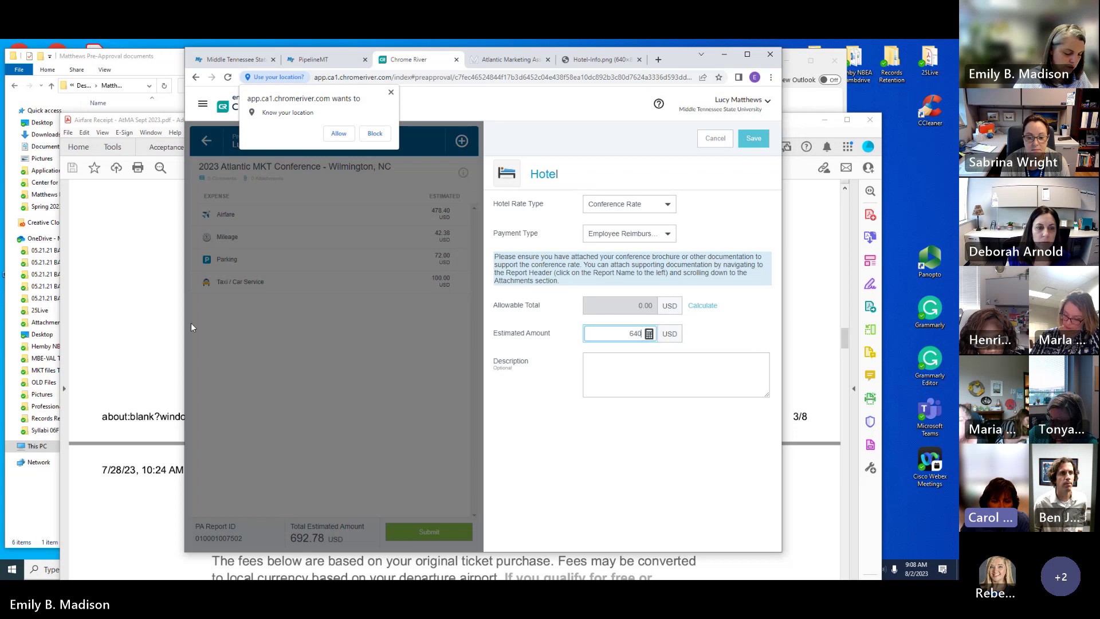
{"action": "type", "text": ".71"}
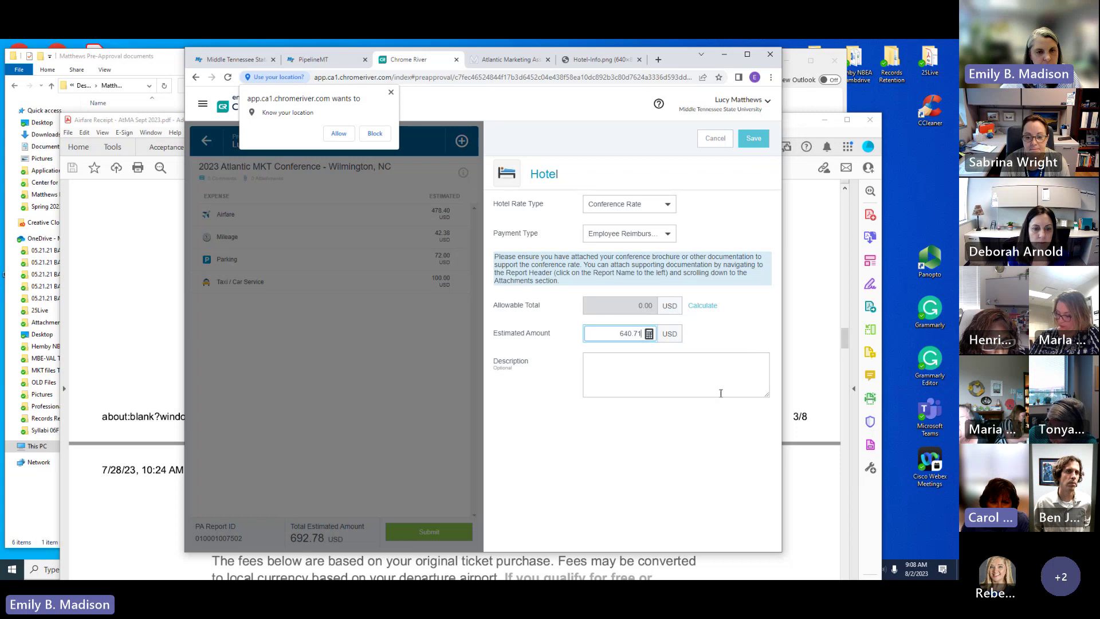
{"action": "left_click", "coordinate": [756, 140]}
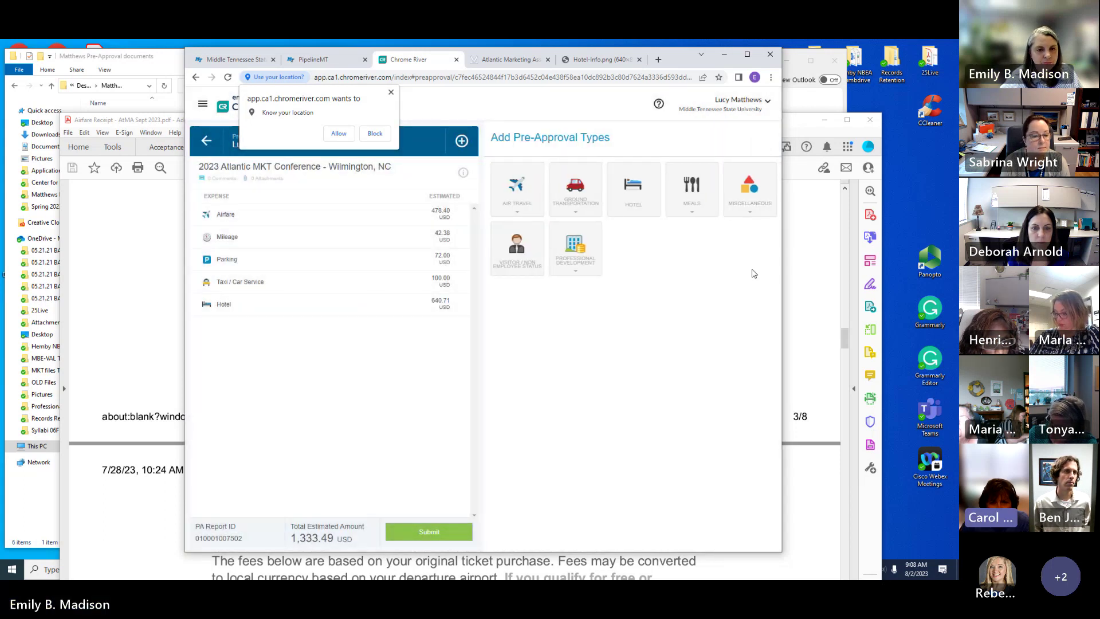
Step: Start a Meals per diem covering 09/26/2023 through 09/29/2023
{"action": "left_click", "coordinate": [691, 198]}
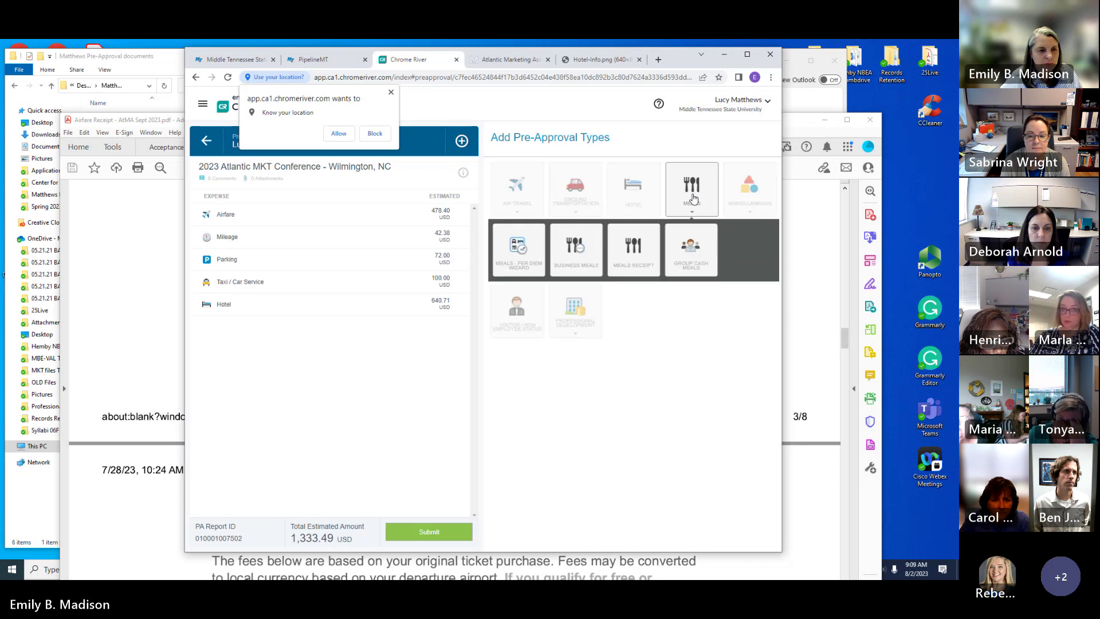
{"action": "left_click", "coordinate": [518, 265]}
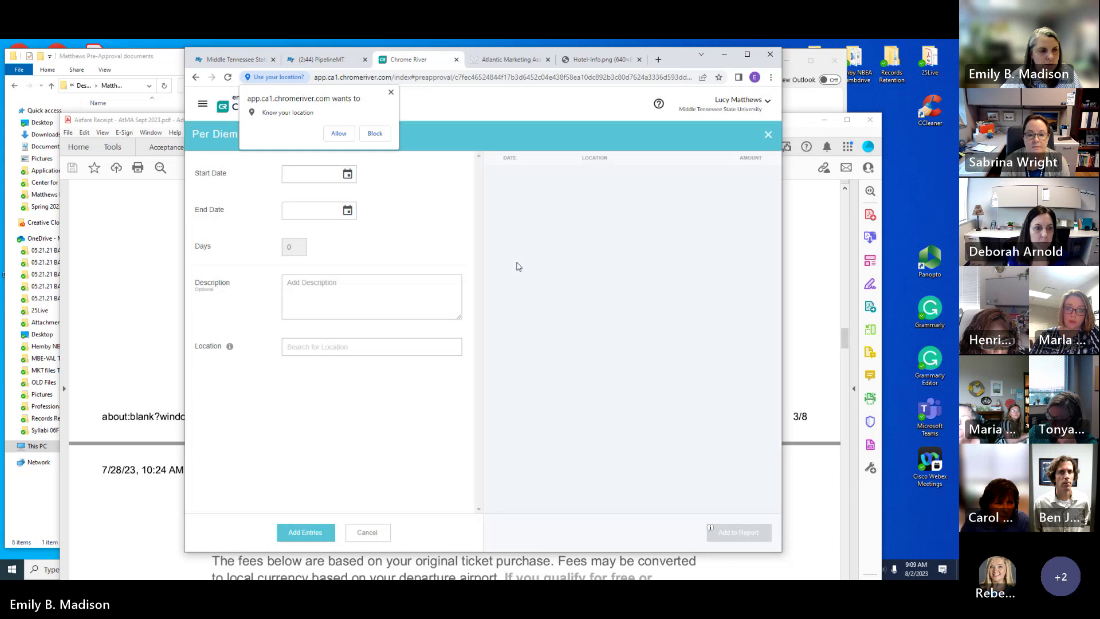
{"action": "left_click", "coordinate": [348, 173]}
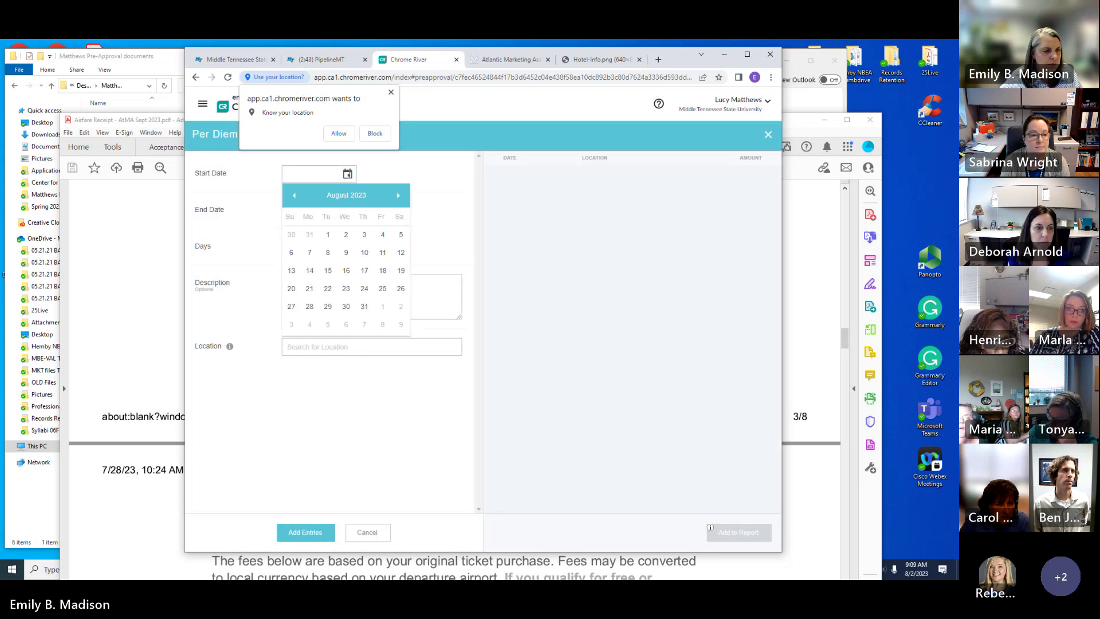
{"action": "left_click", "coordinate": [399, 195]}
{"action": "left_click", "coordinate": [328, 288]}
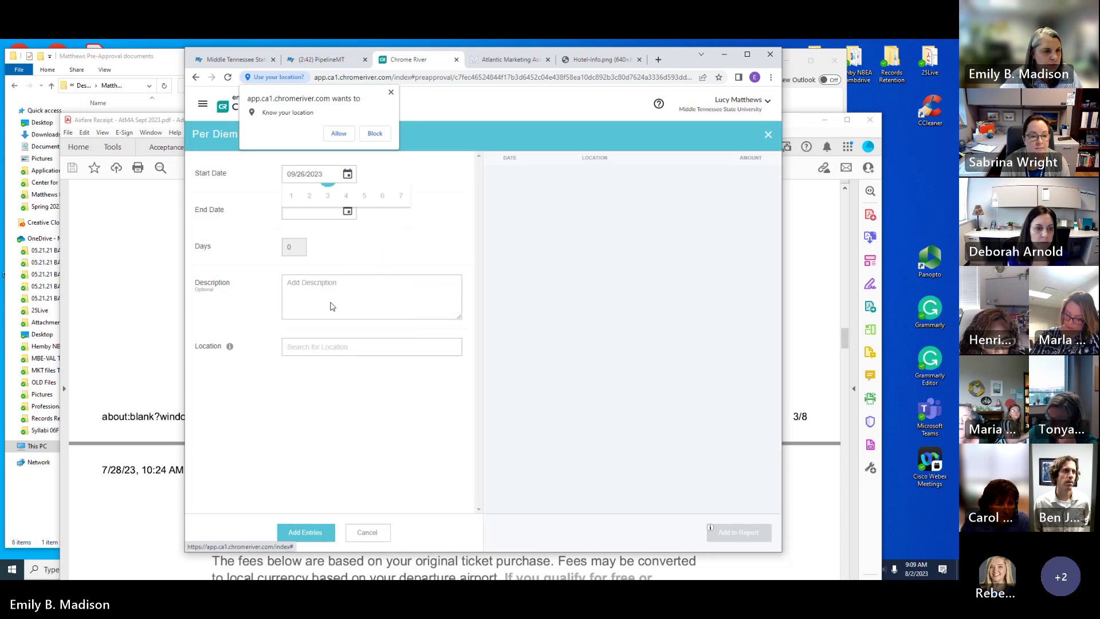
{"action": "left_click", "coordinate": [347, 211]}
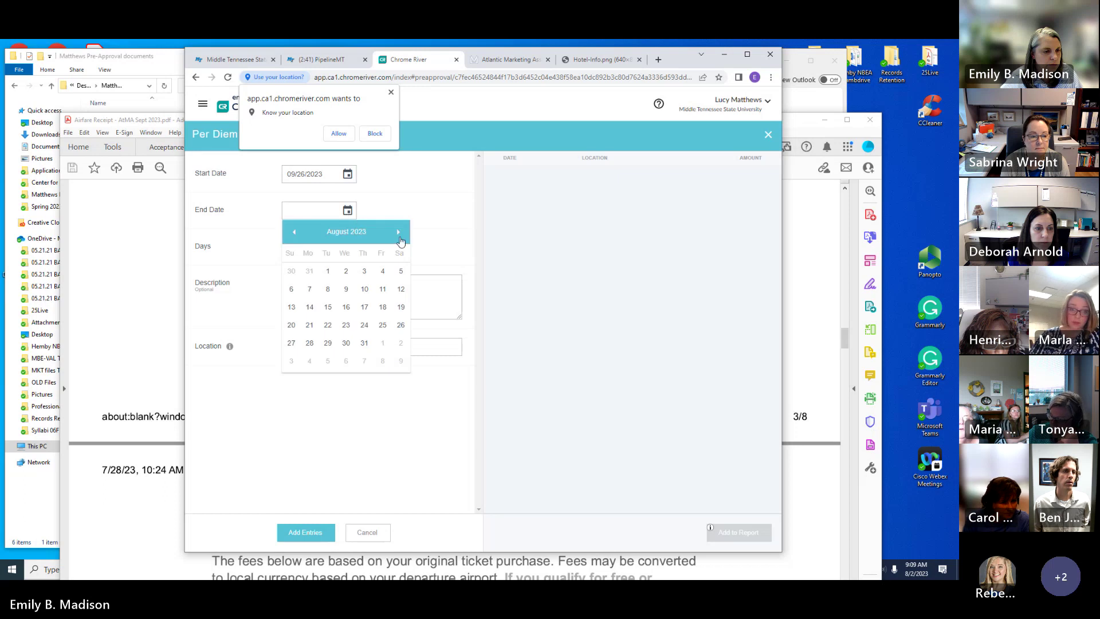
{"action": "left_click", "coordinate": [398, 232]}
{"action": "left_click", "coordinate": [383, 342]}
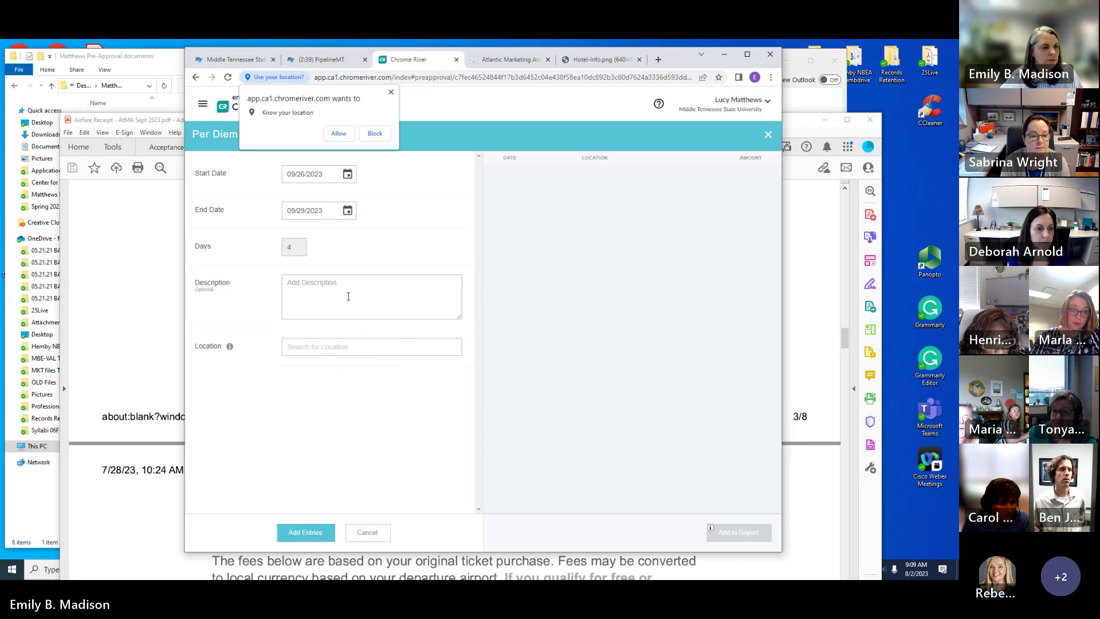
Step: Set the per diem location to Wilmington-New Hanover County, North Carolina and generate daily entries
{"action": "left_click", "coordinate": [340, 346]}
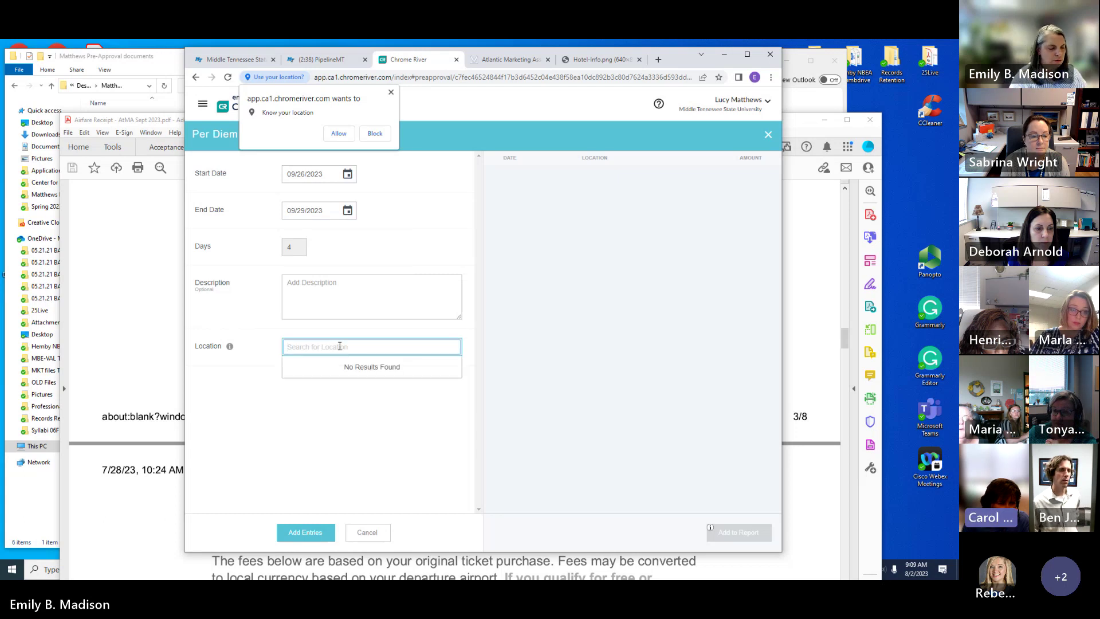
{"action": "type", "text": "Wilmington"}
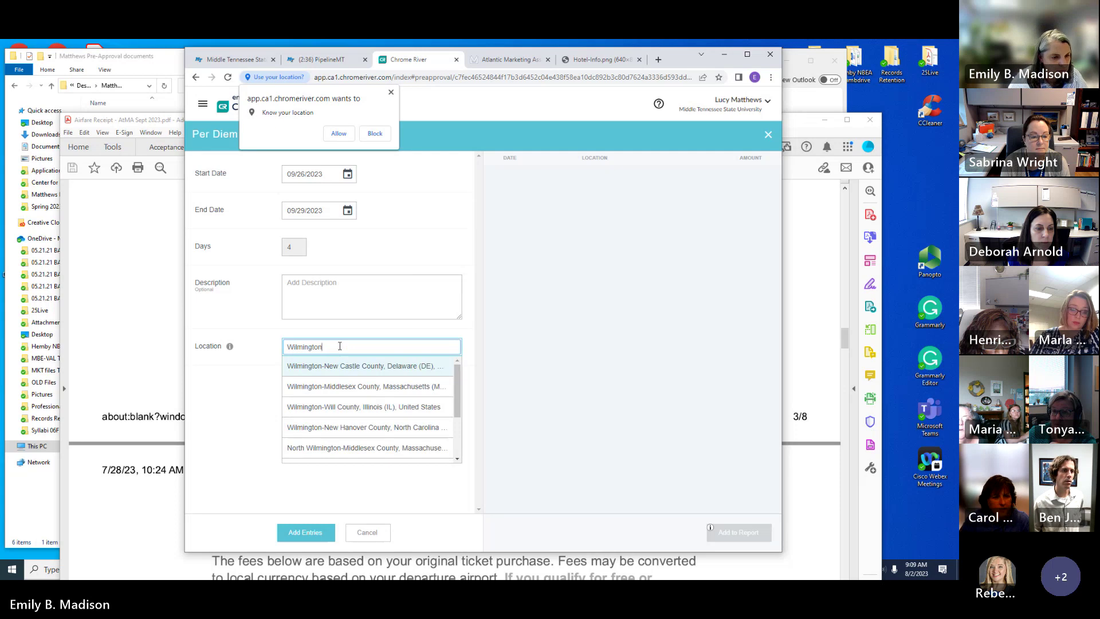
{"action": "left_click", "coordinate": [369, 431]}
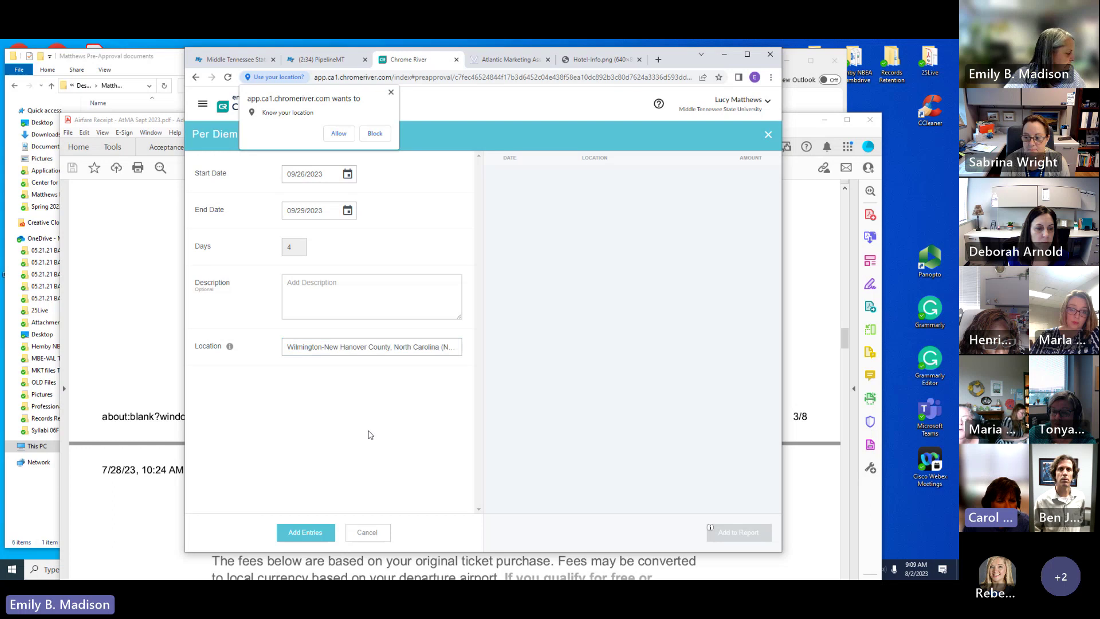
{"action": "left_click", "coordinate": [314, 533]}
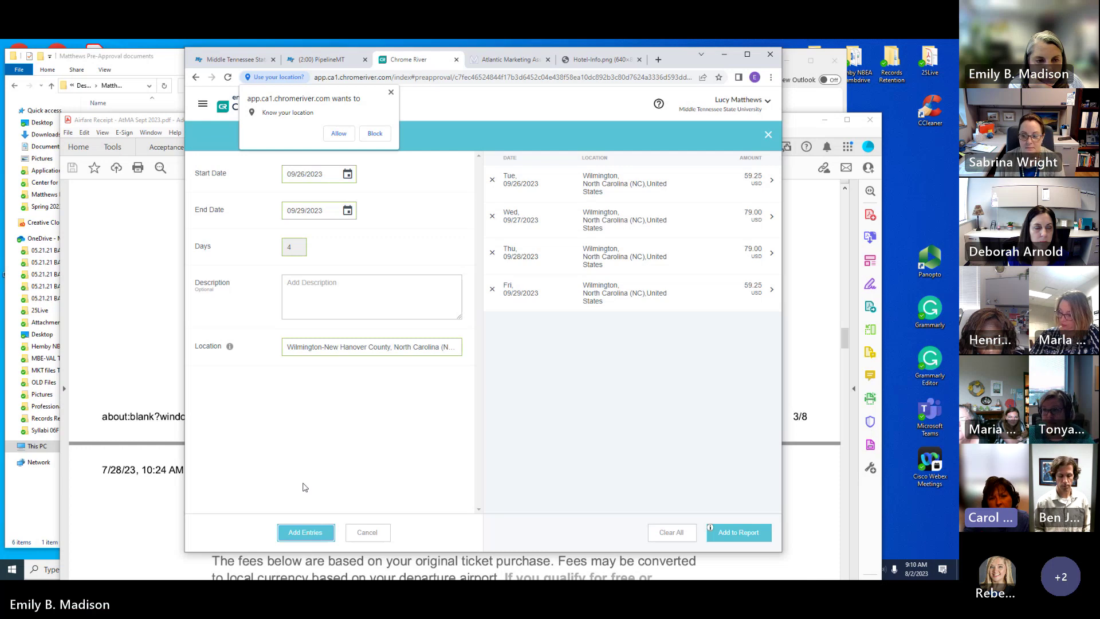
Step: Check Wednesday 09/27's lunch deduction, then add the 59.25, 79.00, 79.00, 59.25 per diem lines
{"action": "left_click", "coordinate": [569, 214]}
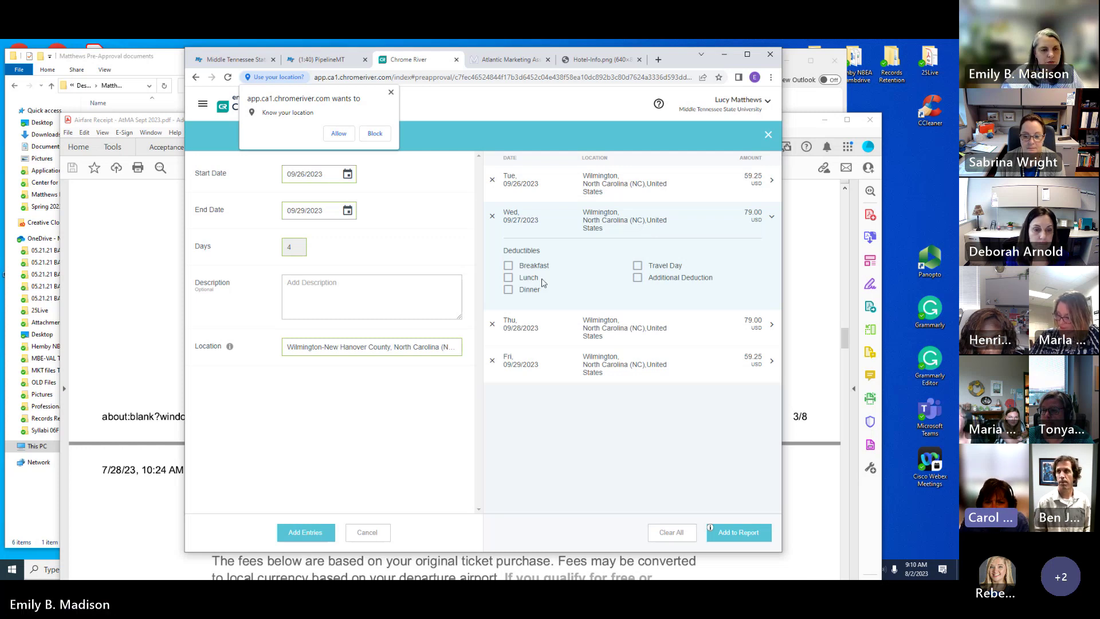
{"action": "left_click", "coordinate": [508, 278]}
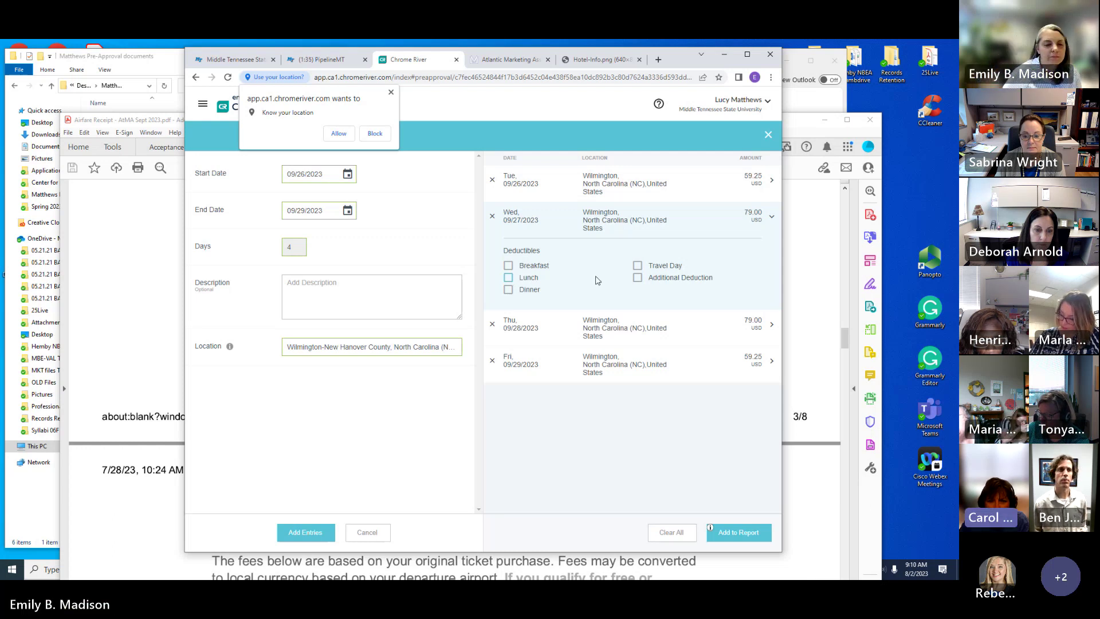
{"action": "left_click", "coordinate": [748, 531]}
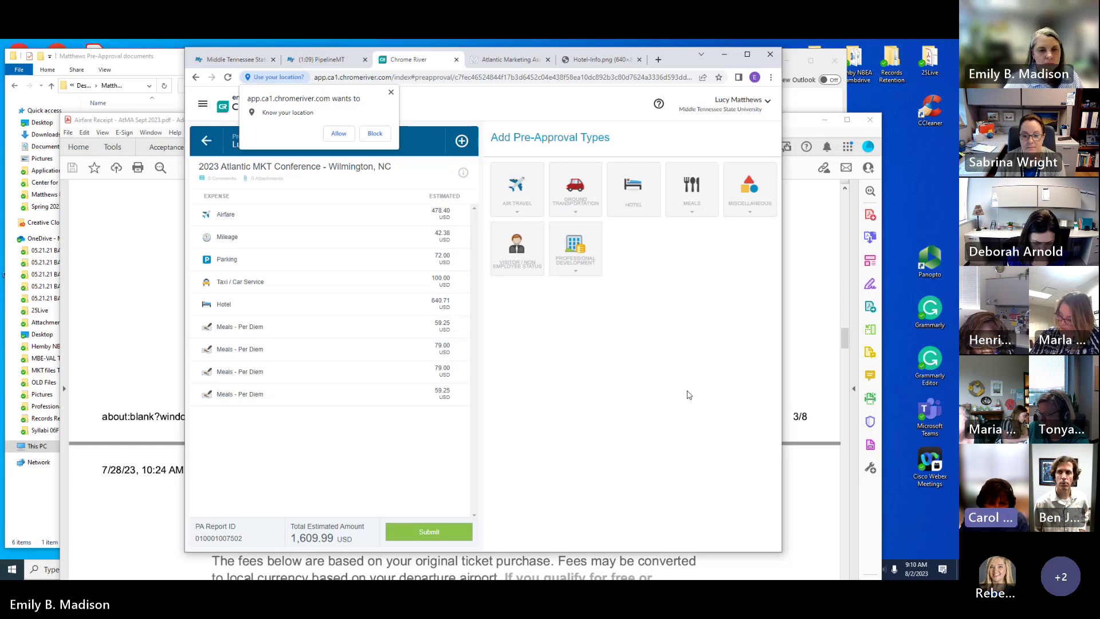
Step: Add a Professional Development Registration line of 150.00, paid by Employee Reimbursement
{"action": "left_click", "coordinate": [576, 246]}
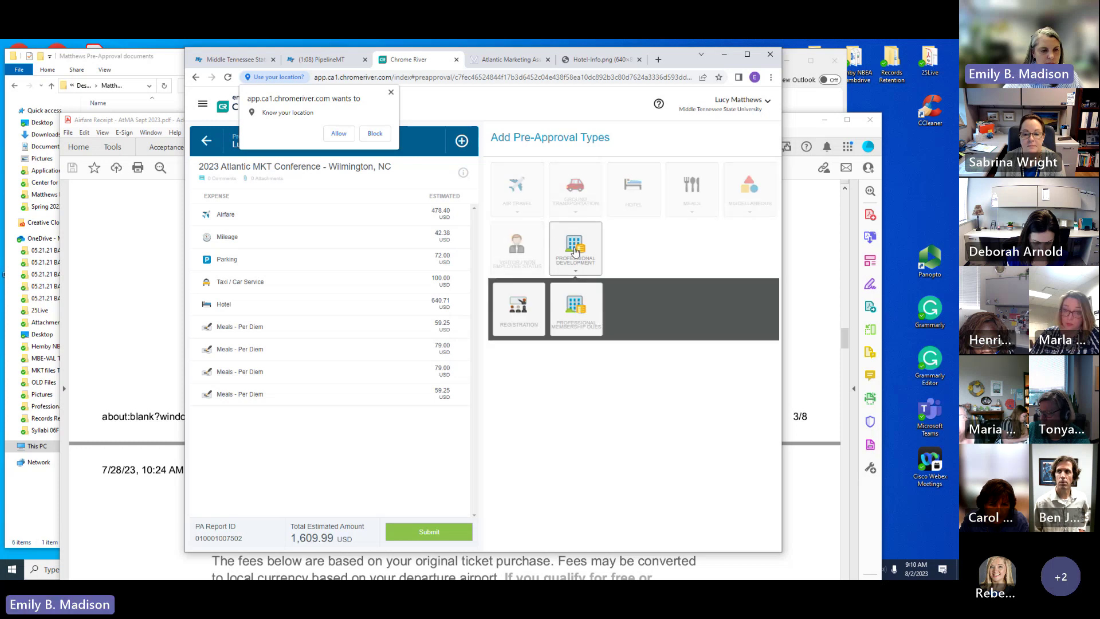
{"action": "left_click", "coordinate": [518, 306]}
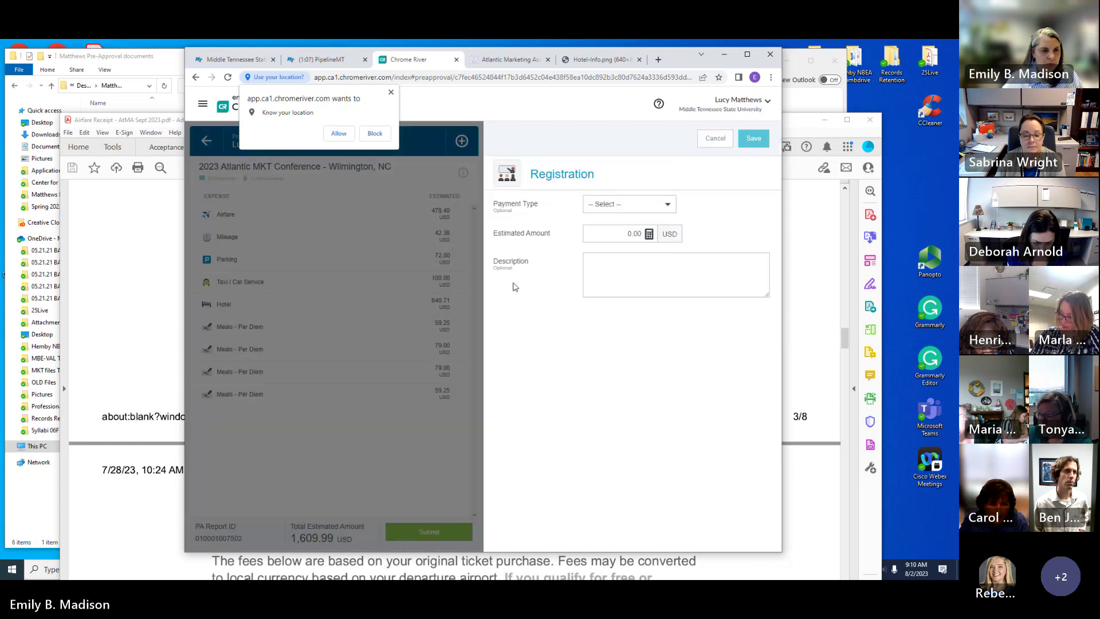
{"action": "left_click", "coordinate": [657, 206]}
{"action": "left_click", "coordinate": [651, 226]}
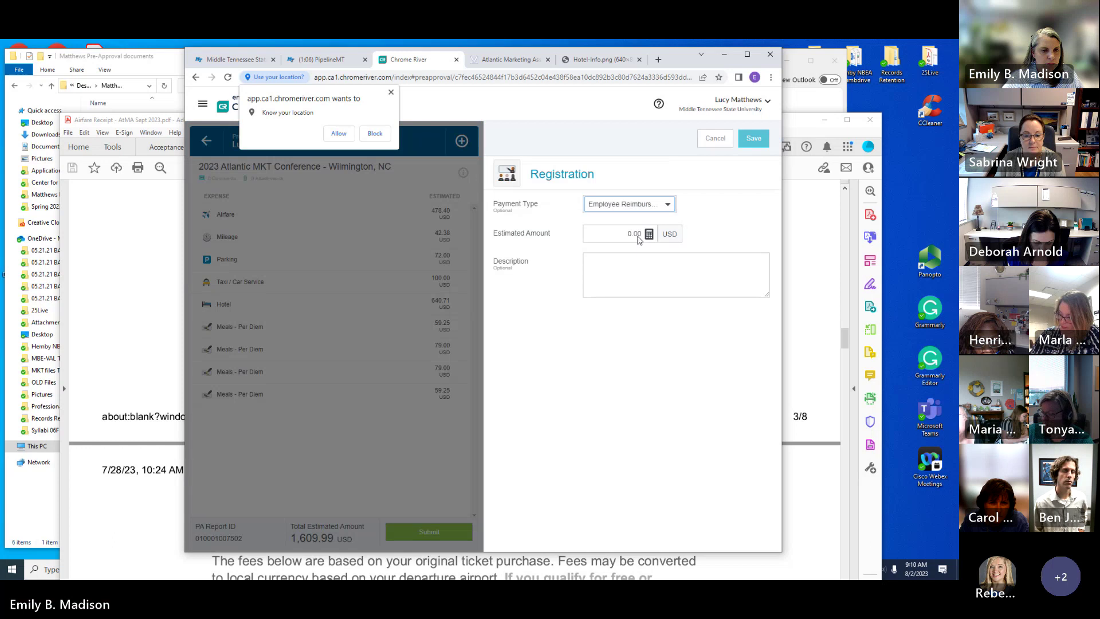
{"action": "left_click", "coordinate": [641, 233]}
{"action": "type", "text": "15"}
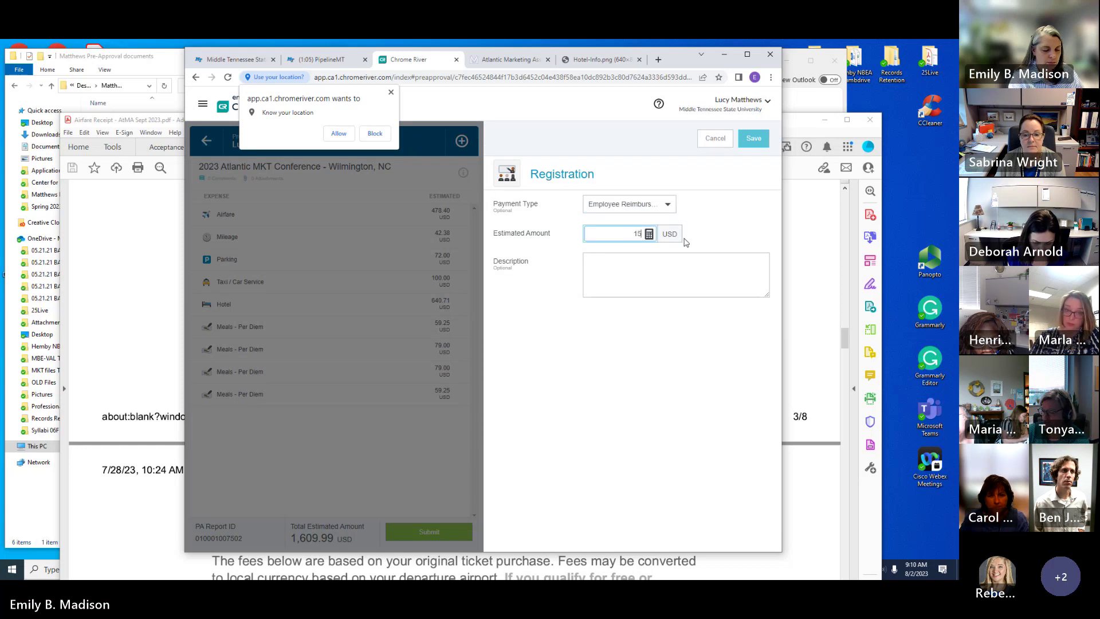
{"action": "type", "text": "0.00"}
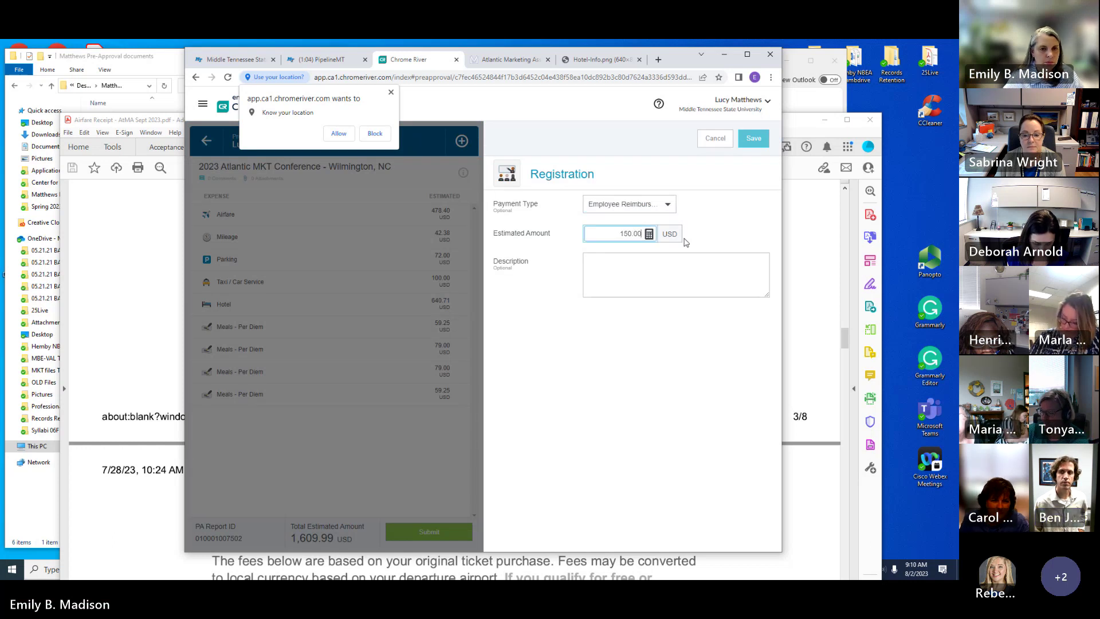
{"action": "left_click", "coordinate": [754, 139]}
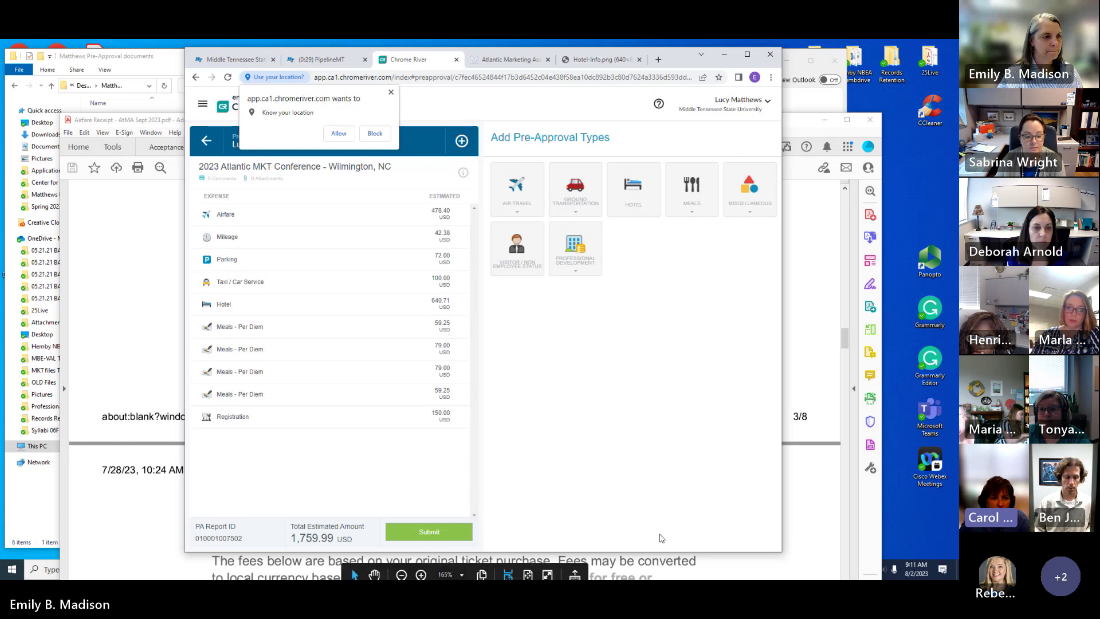
Step: Dismiss the location prompt and view the pre-approval's header details down to Attachments
{"action": "left_click", "coordinate": [392, 93]}
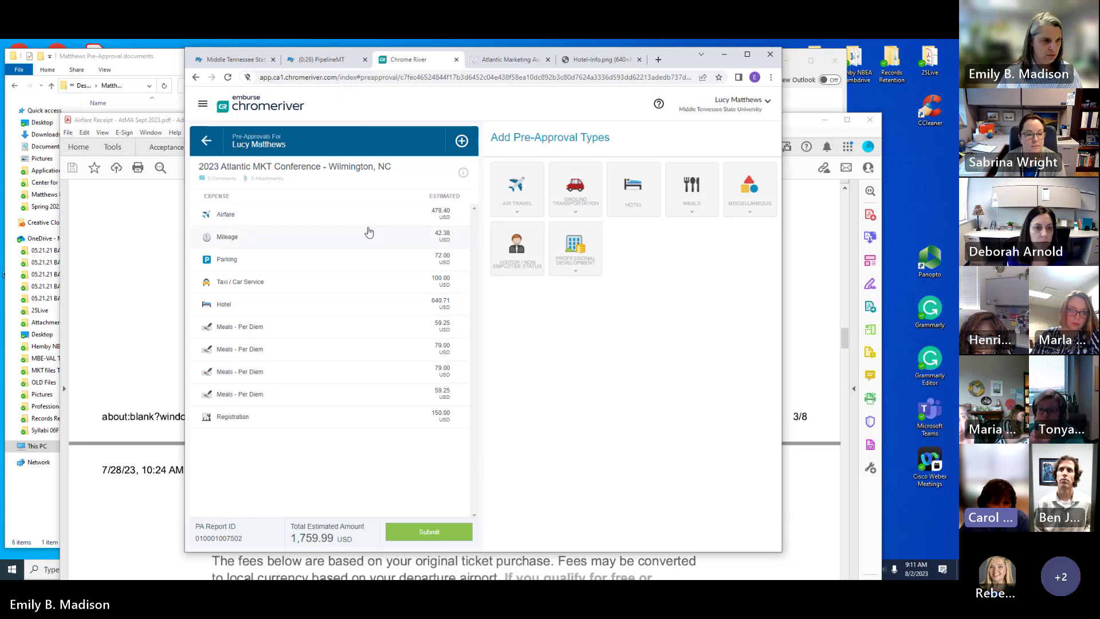
{"action": "left_click", "coordinate": [330, 172]}
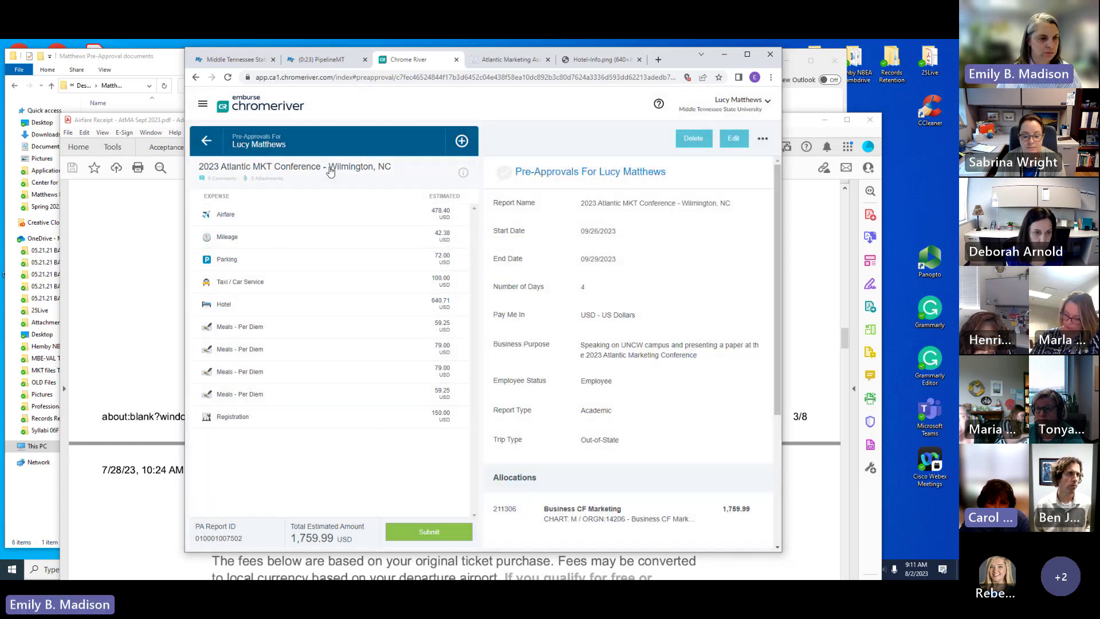
{"action": "scroll", "coordinate": [758, 515], "scroll_direction": "down", "scroll_amount": 4}
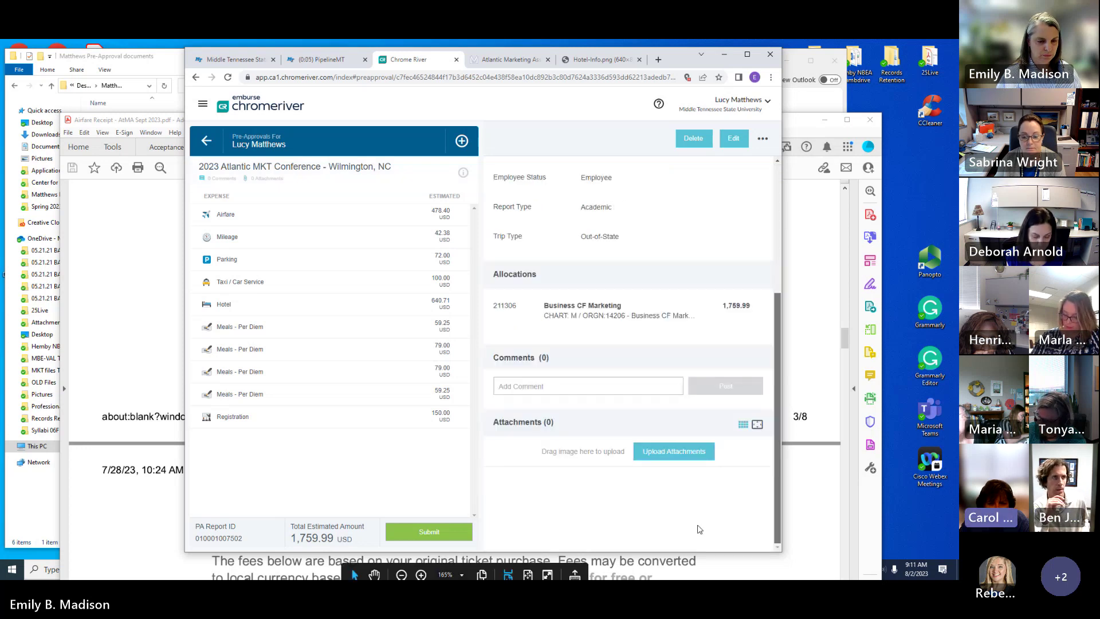
Step: Upload the PDFs from the Desktop pre-approval documents folder as attachments
{"action": "left_click", "coordinate": [674, 451]}
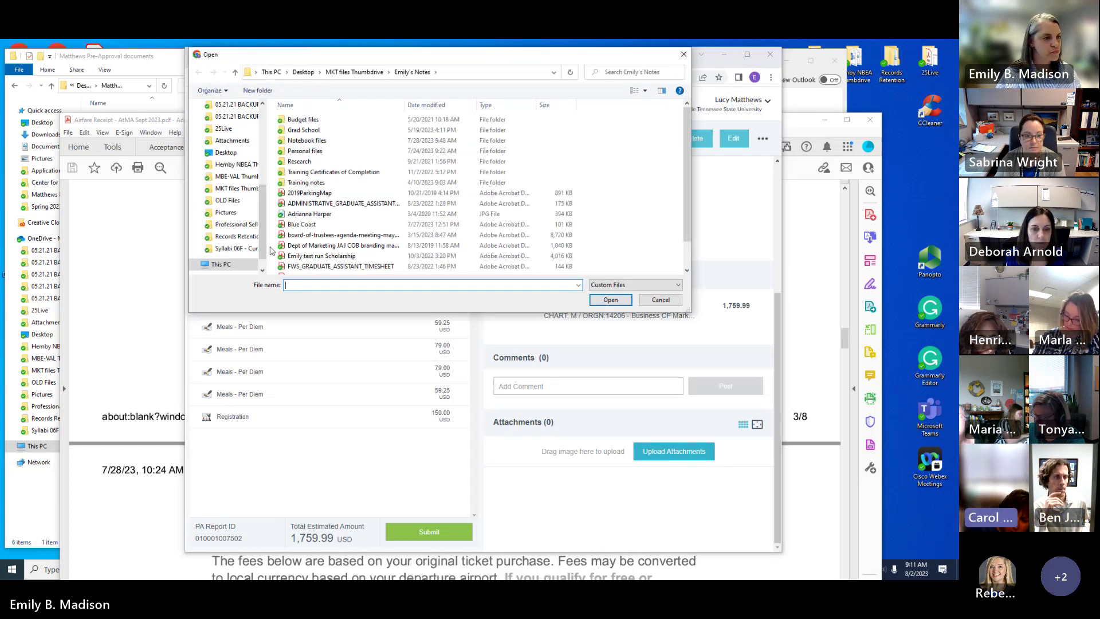
{"action": "left_click", "coordinate": [226, 152]}
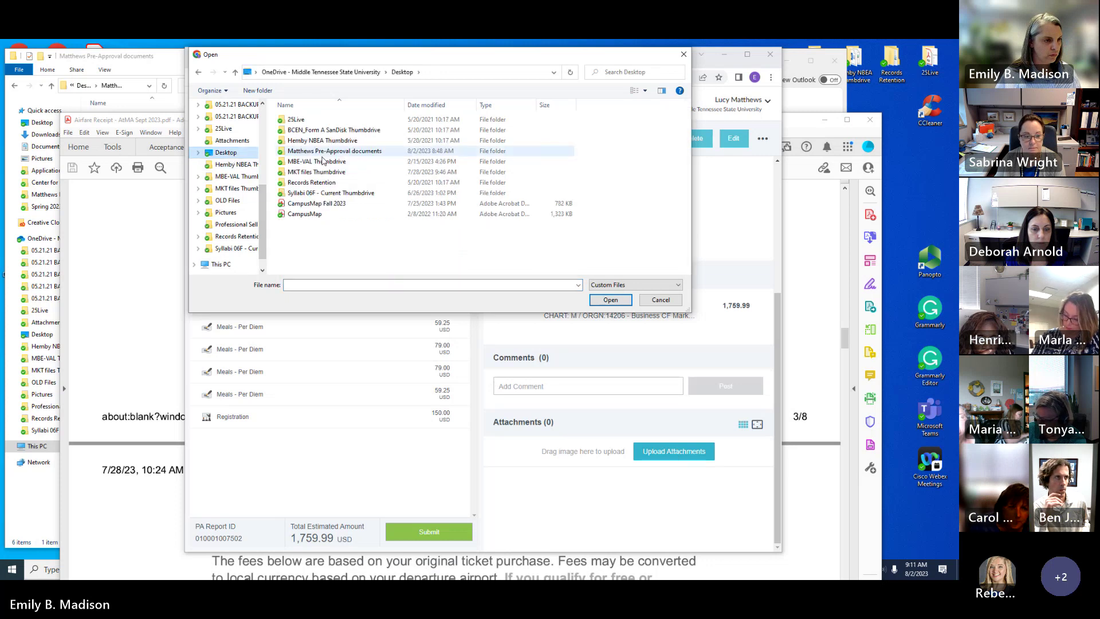
{"action": "left_click", "coordinate": [332, 154]}
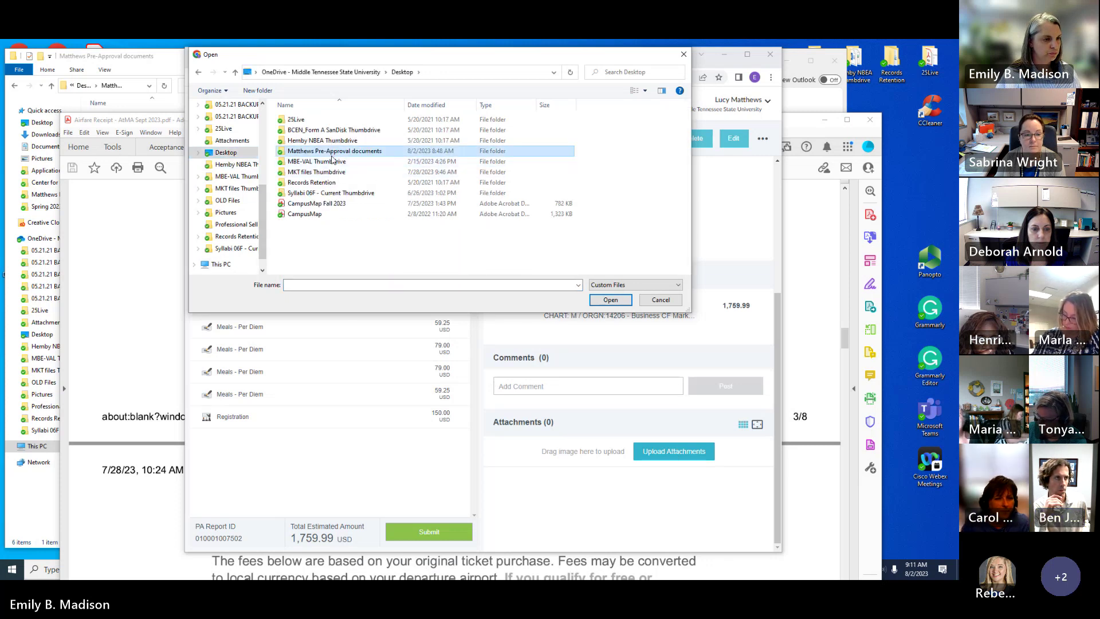
{"action": "double_click", "coordinate": [332, 156]}
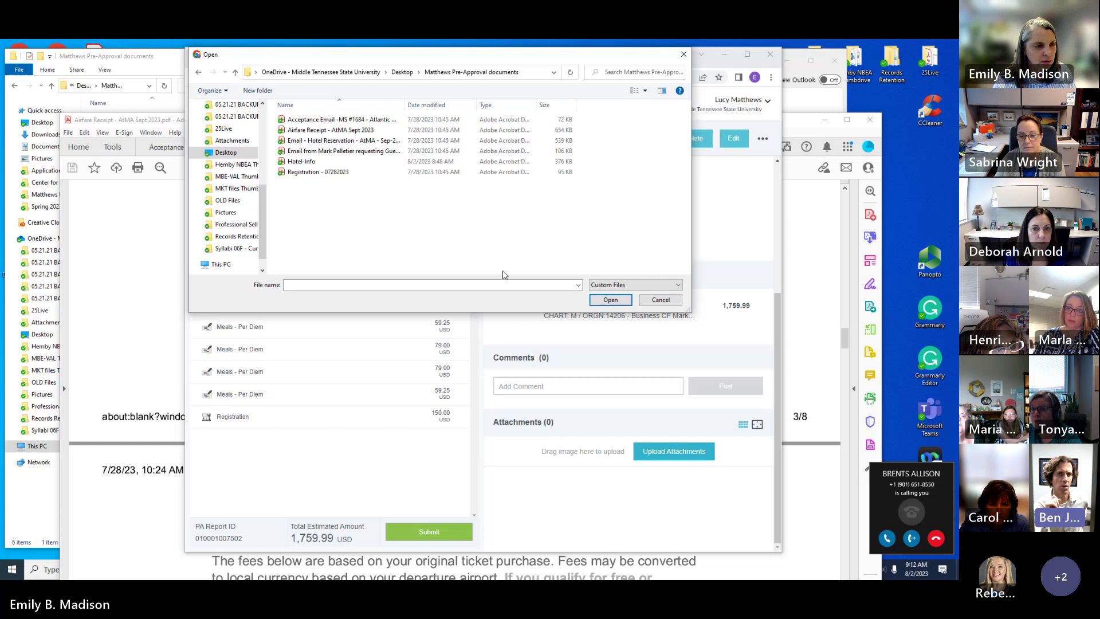
{"action": "left_click", "coordinate": [314, 140]}
{"action": "left_click", "coordinate": [610, 300]}
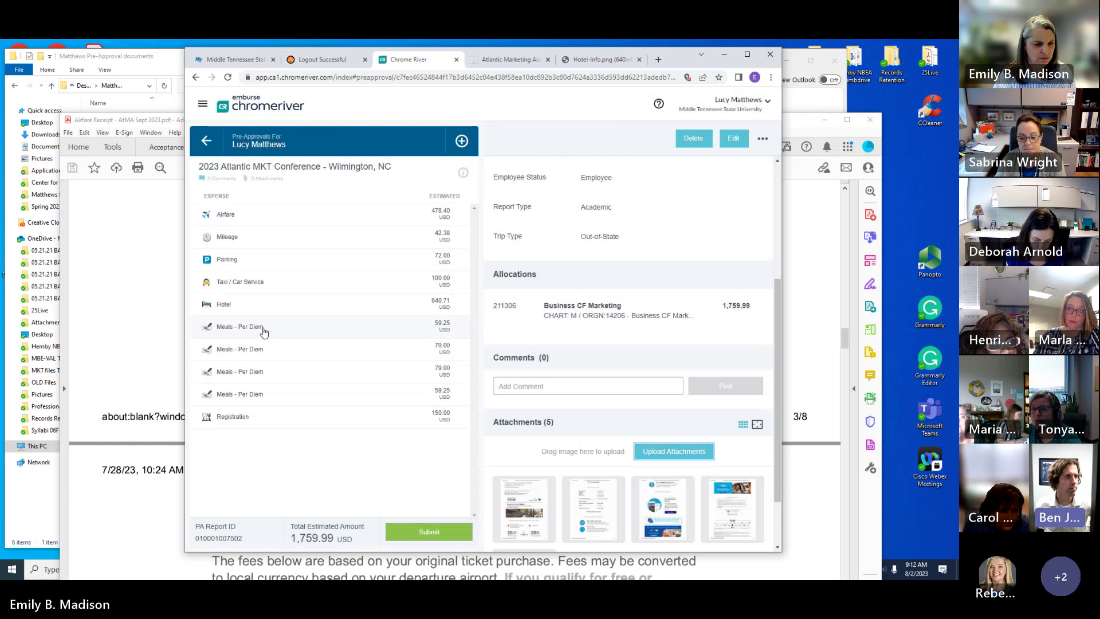
Step: Open the 09/26 Wilmington Meals - Per Diem line (59.25) in edit mode
{"action": "left_click", "coordinate": [264, 331]}
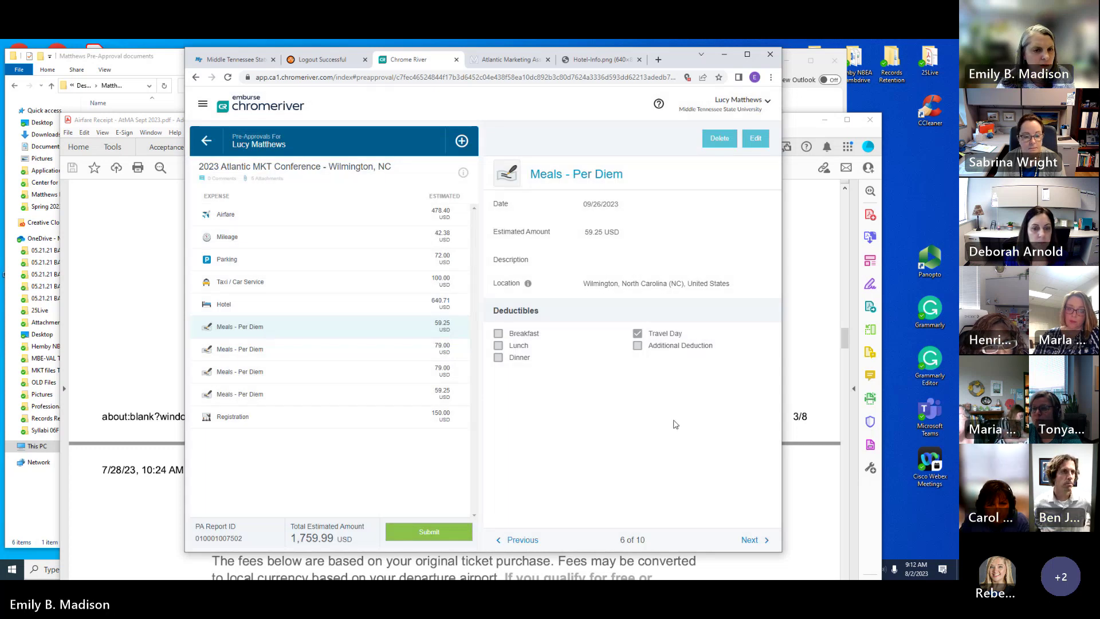
{"action": "left_click", "coordinate": [754, 139]}
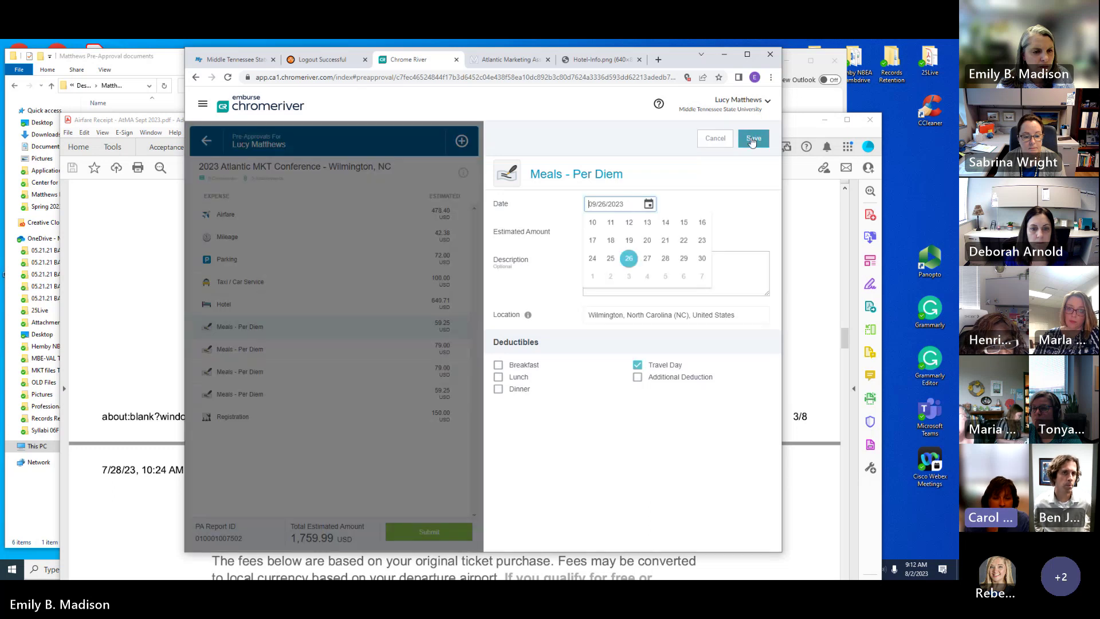
{"action": "left_click", "coordinate": [739, 225]}
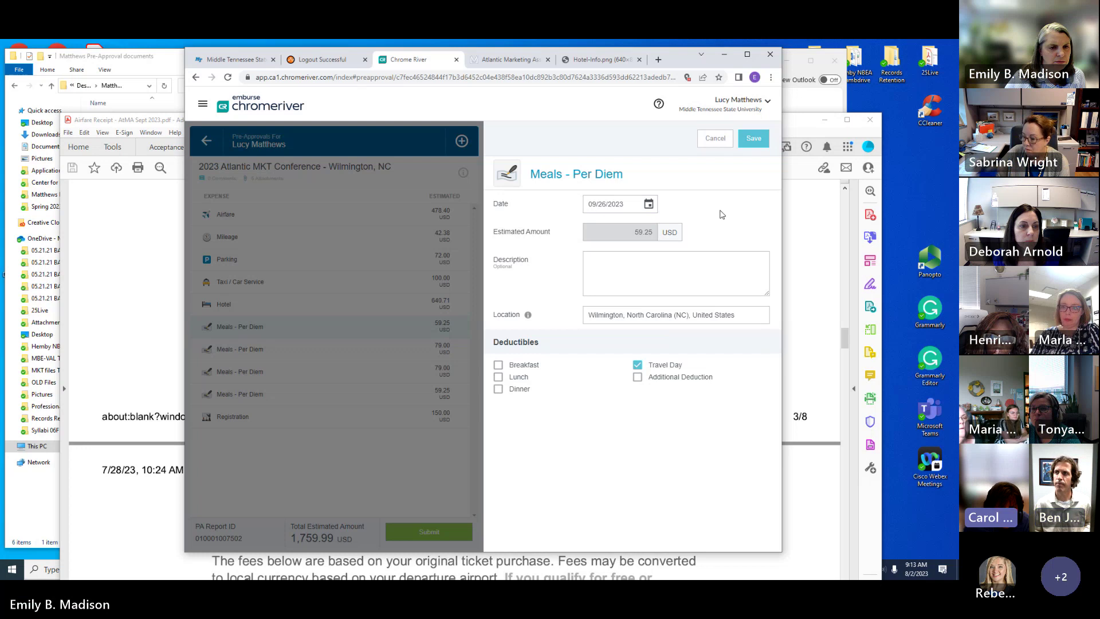
Step: Replace the per diem location with Wilmington, North Carolina (NC), United States and save the entry
{"action": "left_click", "coordinate": [642, 315]}
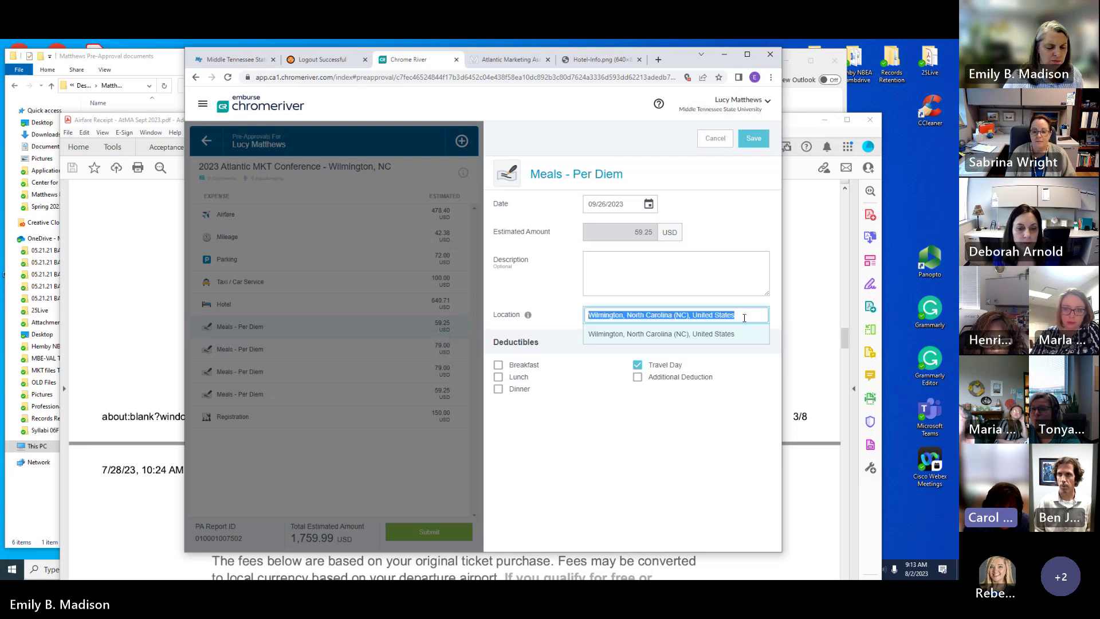
{"action": "key", "text": "BackSpace"}
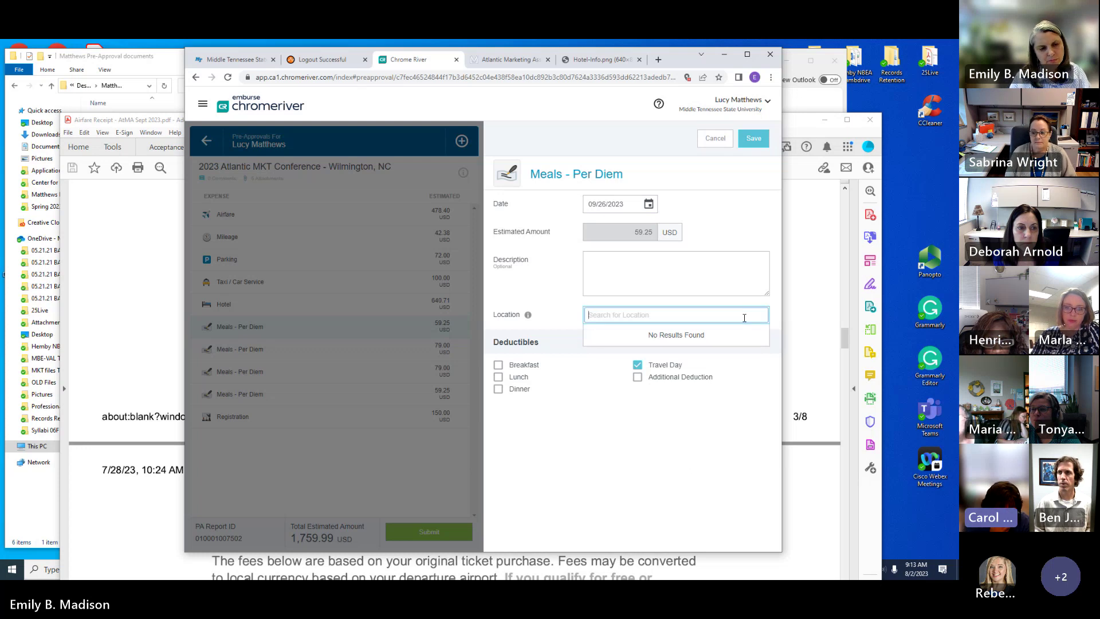
{"action": "type", "text": "Wilmin"}
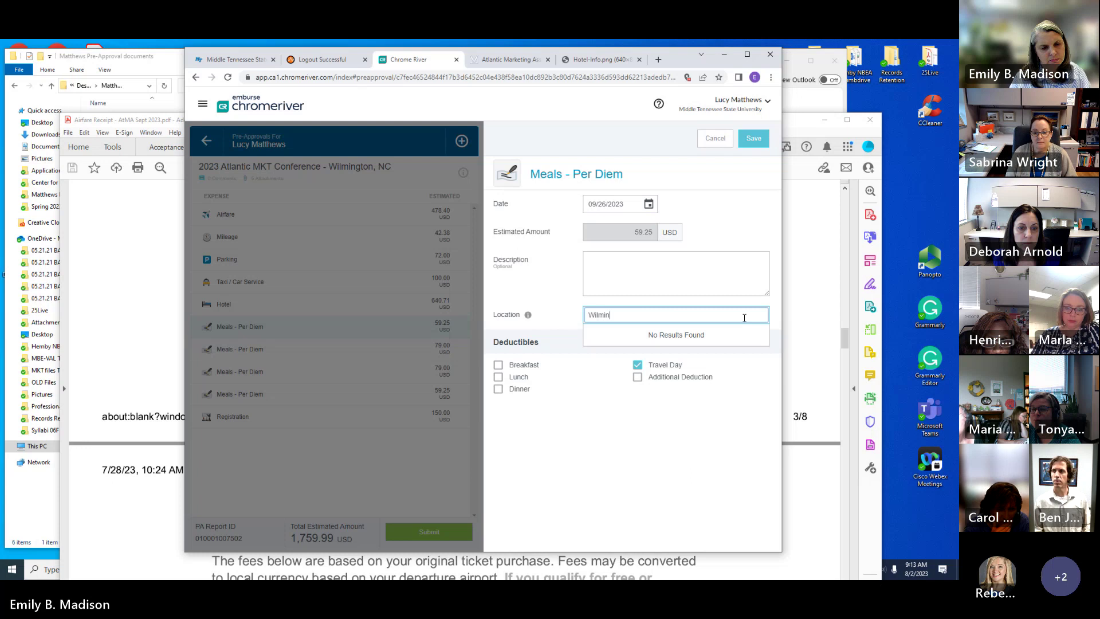
{"action": "type", "text": "g"}
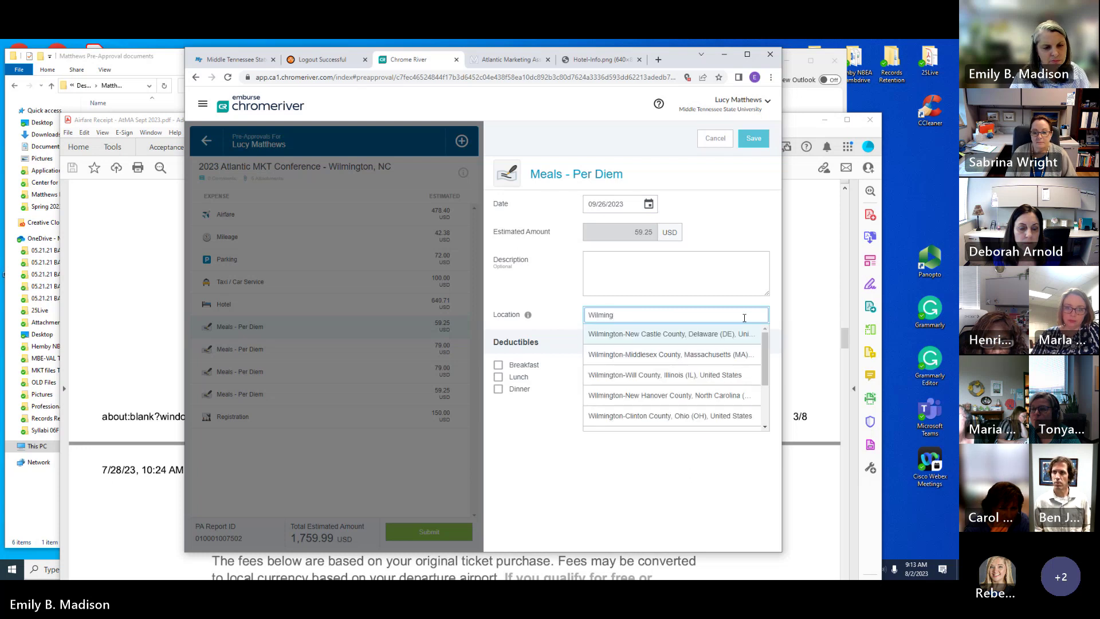
{"action": "type", "text": "ton"}
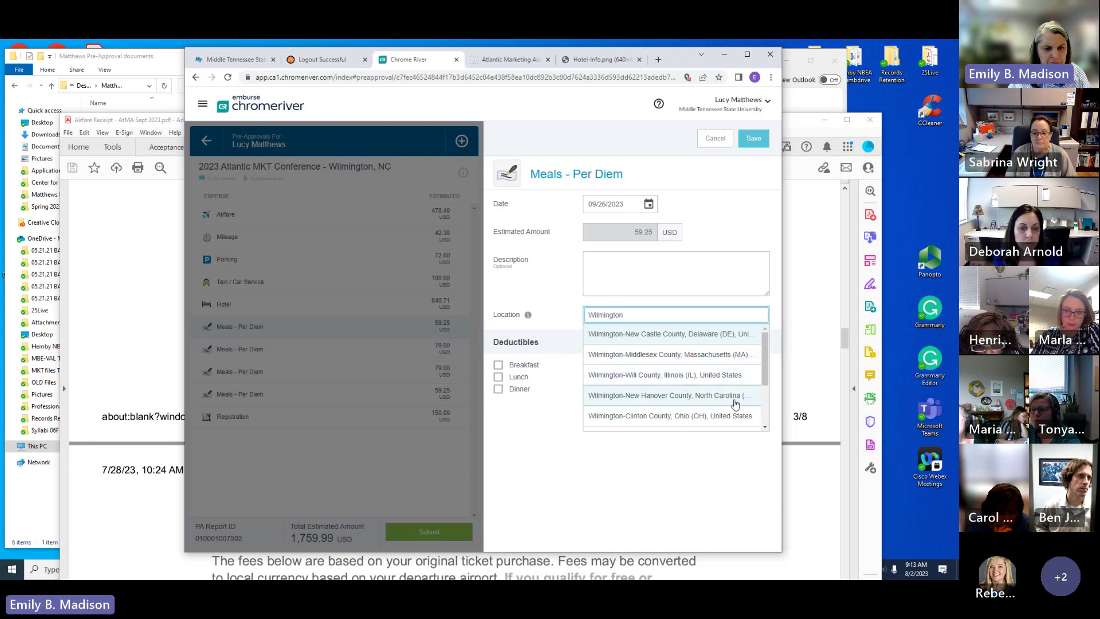
{"action": "scroll", "coordinate": [716, 390], "scroll_direction": "down", "scroll_amount": 1}
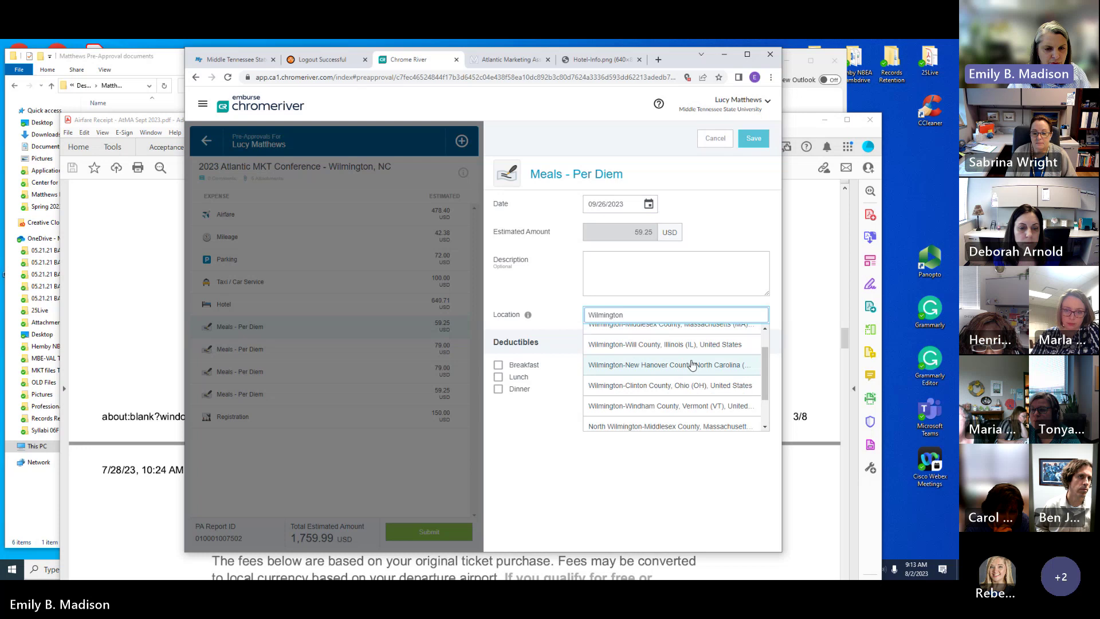
{"action": "scroll", "coordinate": [717, 361], "scroll_direction": "down", "scroll_amount": 2}
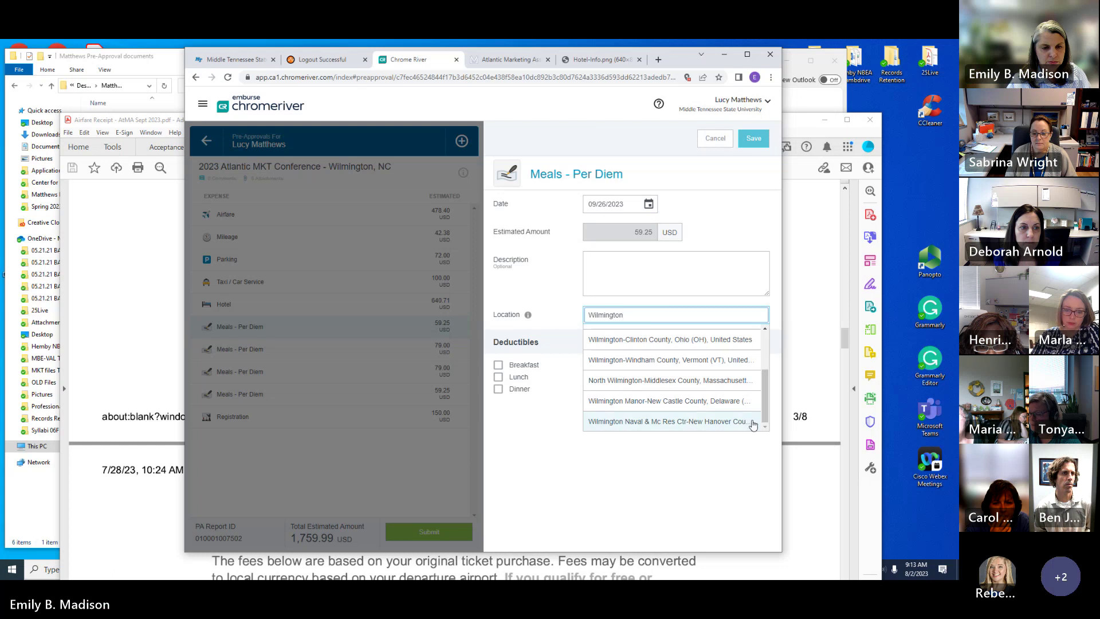
{"action": "left_click_drag", "start_coordinate": [768, 413], "coordinate": [771, 382]}
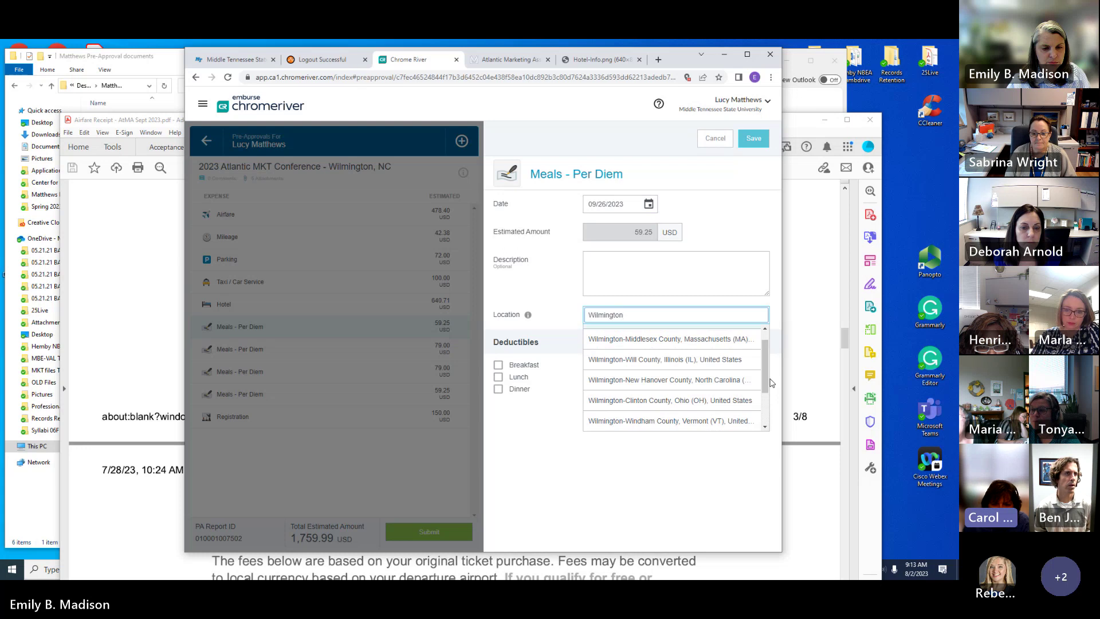
{"action": "left_click", "coordinate": [725, 380]}
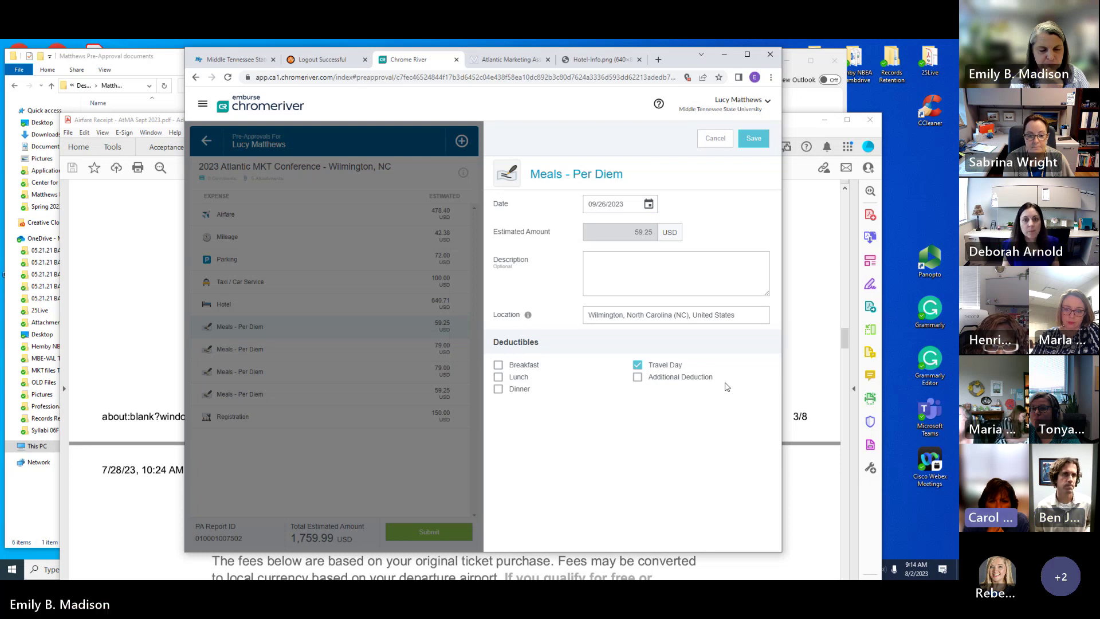
{"action": "left_click", "coordinate": [749, 139]}
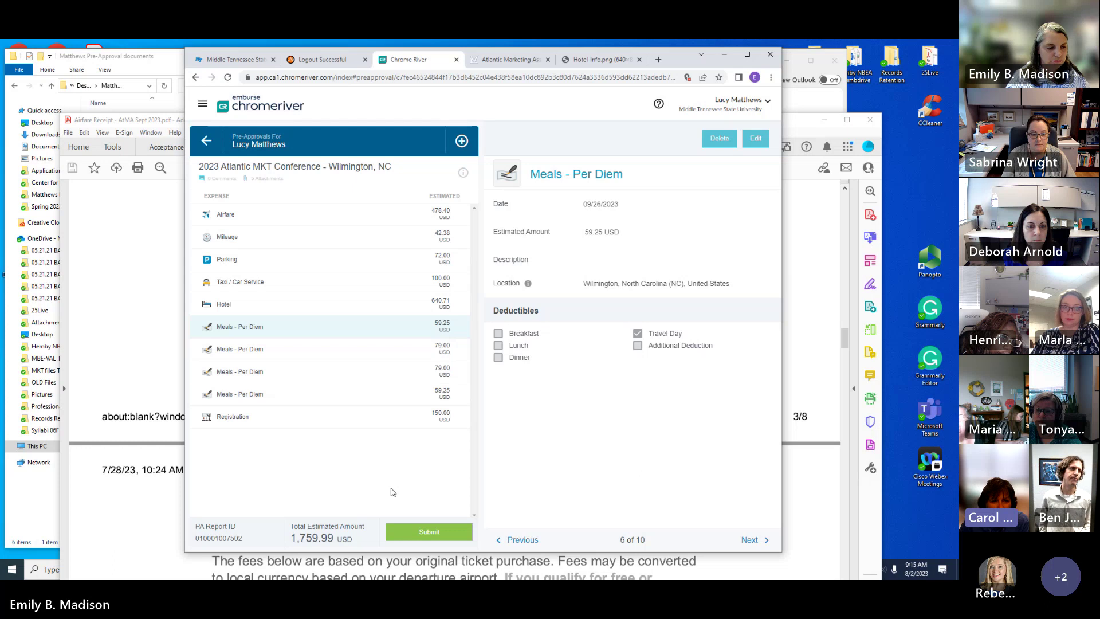
Step: Go back from the saved per diem entry to the Chrome River home dashboard via the logo
{"action": "left_click", "coordinate": [252, 113]}
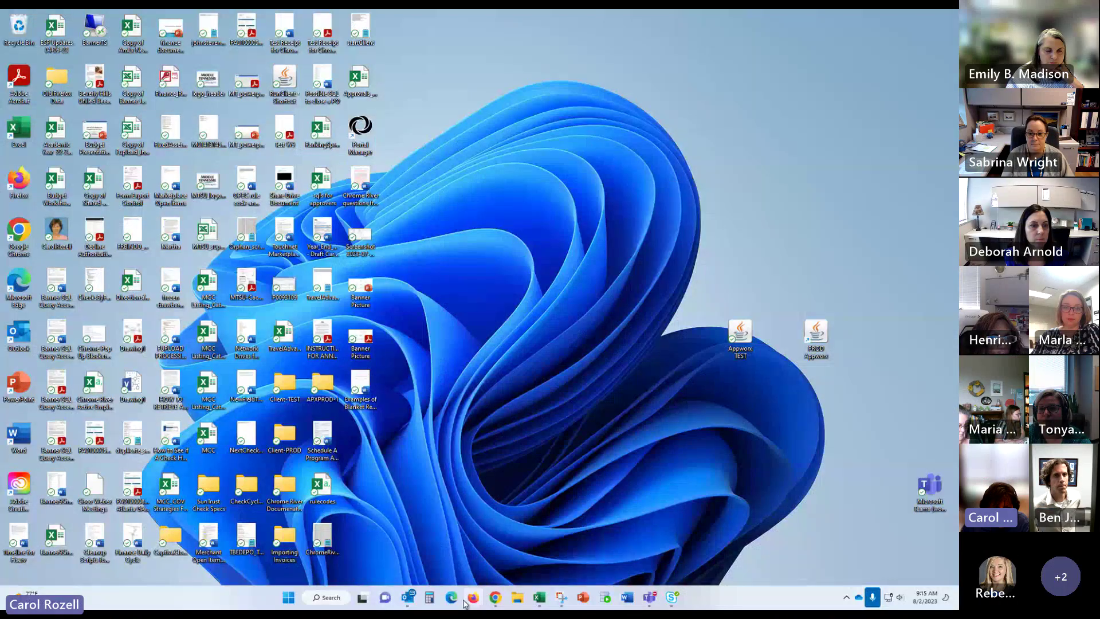
{"action": "left_click", "coordinate": [408, 597]}
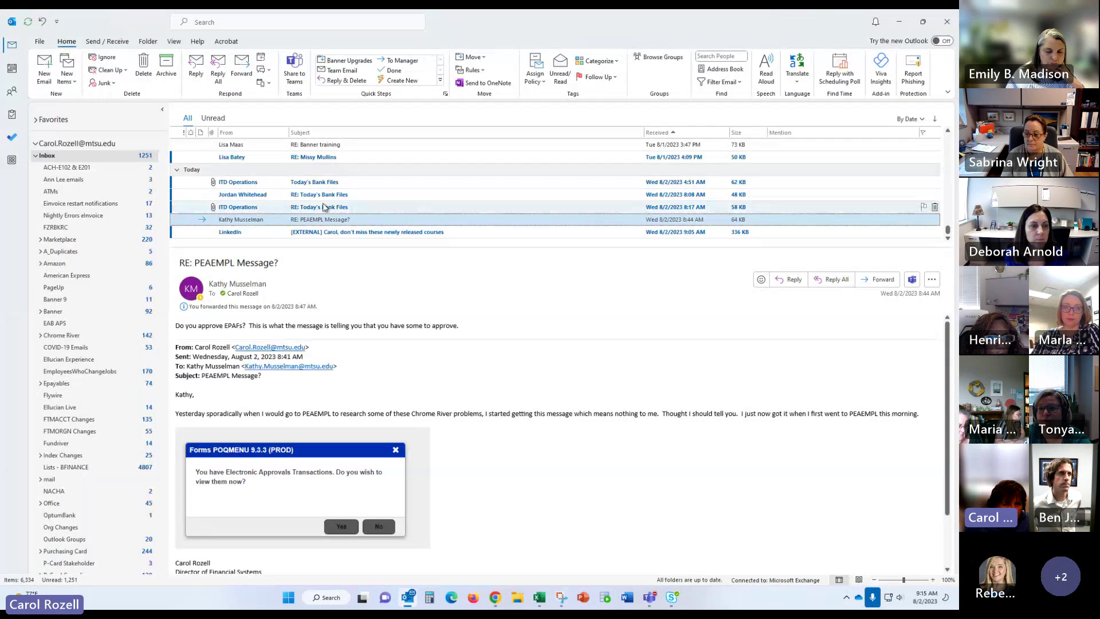
{"action": "scroll", "coordinate": [323, 206], "scroll_direction": "up", "scroll_amount": 3}
{"action": "scroll", "coordinate": [322, 206], "scroll_direction": "up", "scroll_amount": 3}
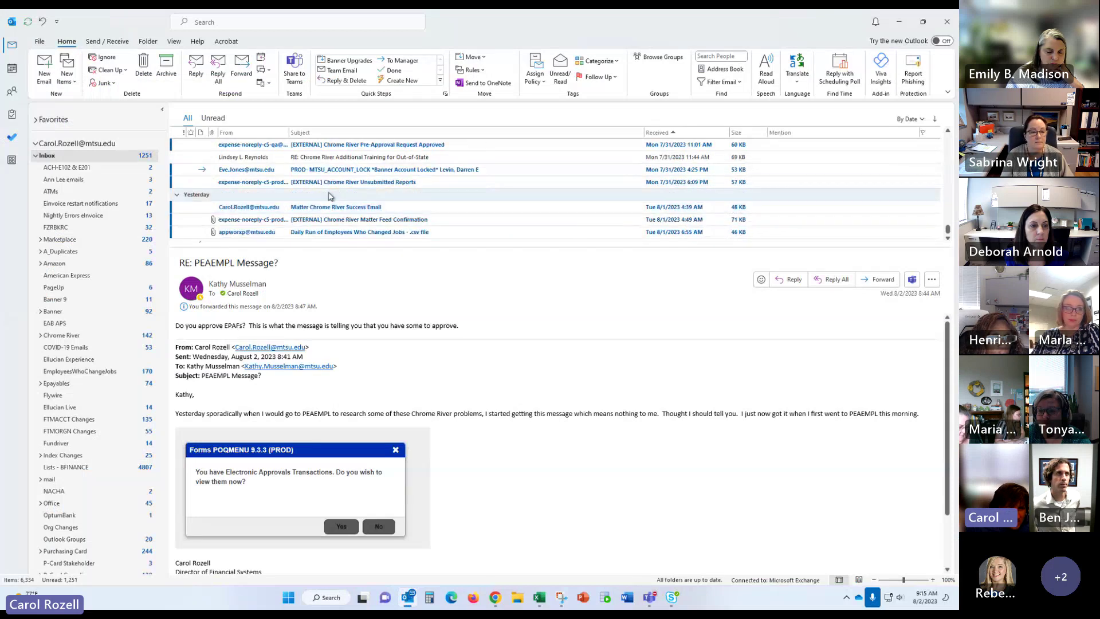
{"action": "scroll", "coordinate": [334, 181], "scroll_direction": "up", "scroll_amount": 1}
{"action": "left_click", "coordinate": [335, 181]}
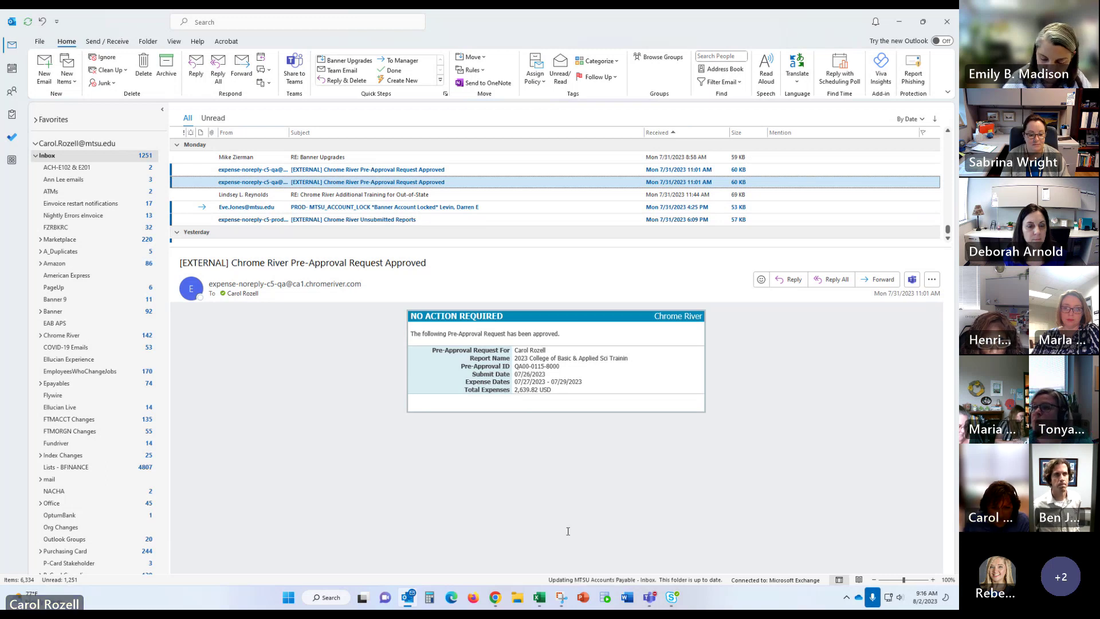
Step: Launch Chrome River from the MTSU Banner systems page, retrying after the login tab stalled
{"action": "left_click", "coordinate": [496, 602]}
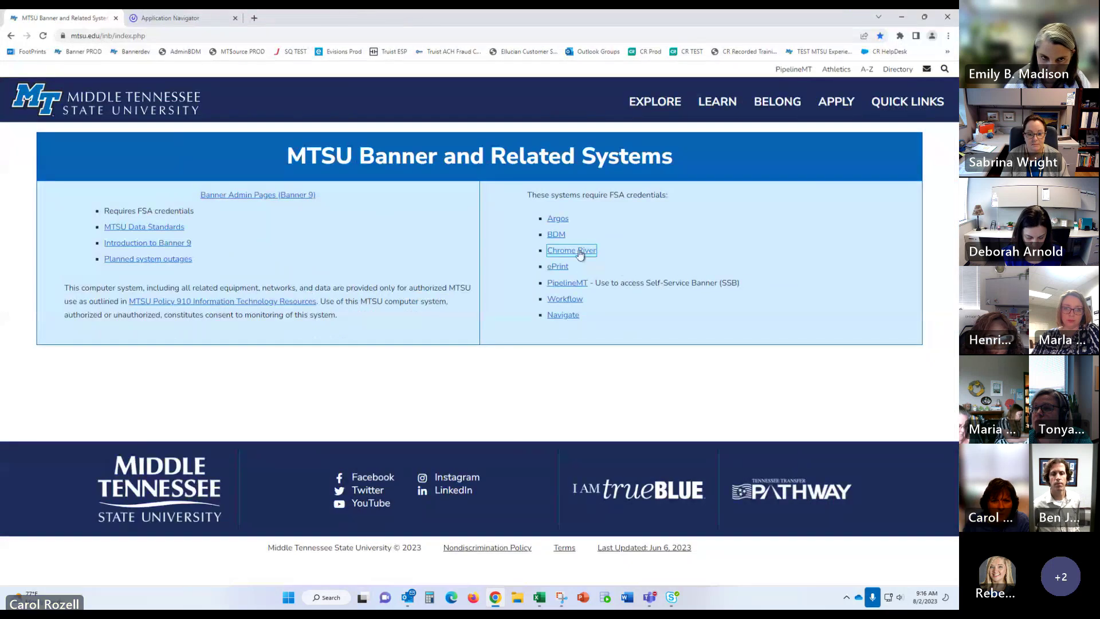
{"action": "left_click", "coordinate": [580, 251]}
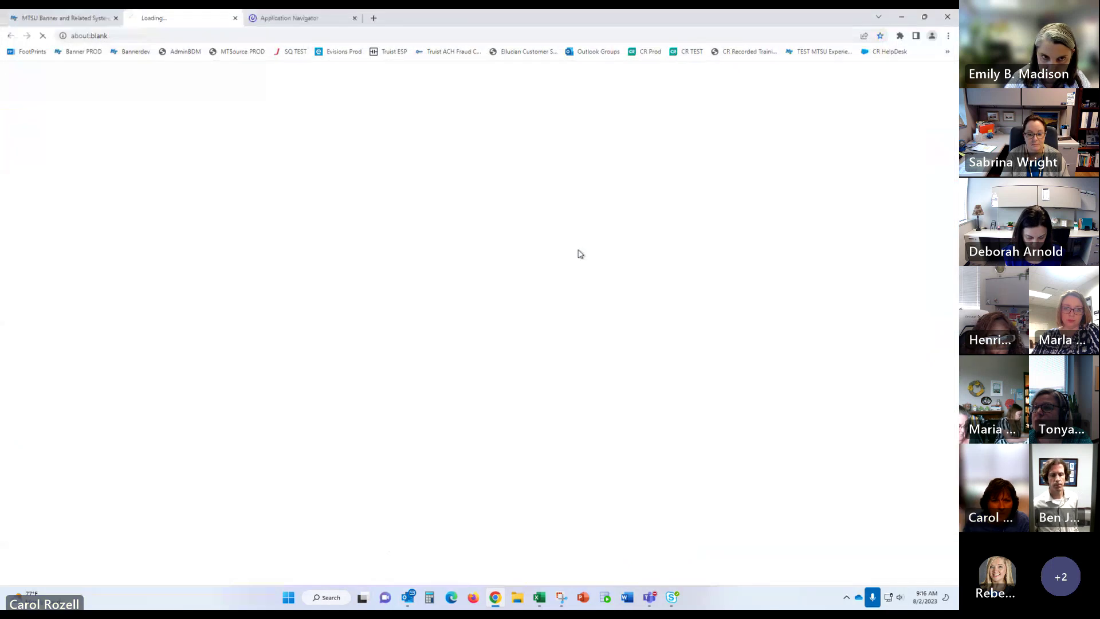
{"action": "left_click", "coordinate": [235, 19]}
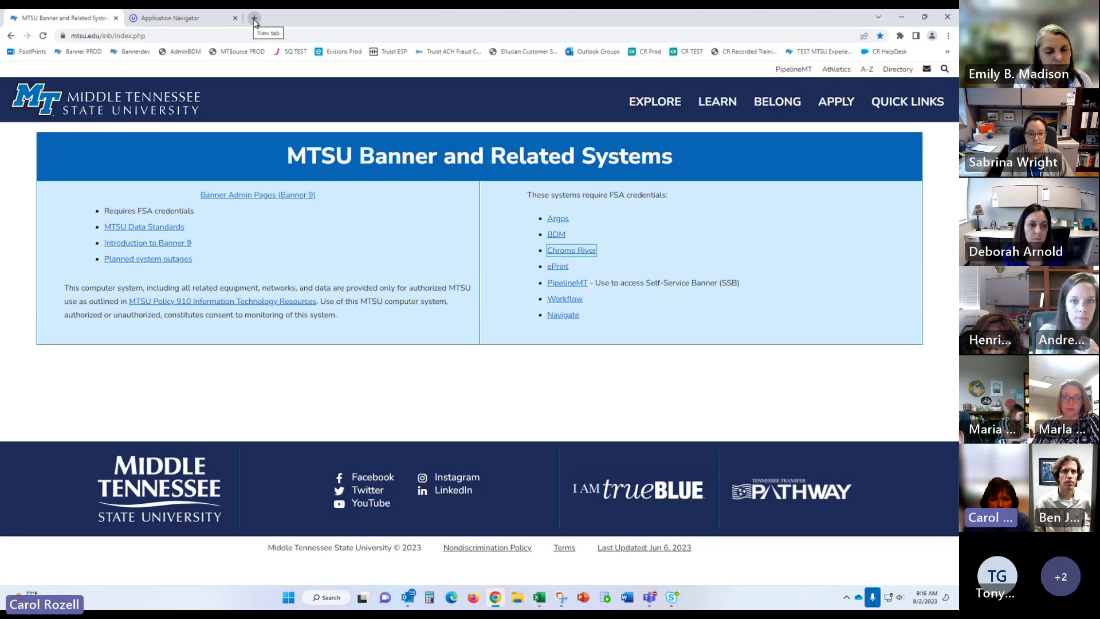
{"action": "left_click", "coordinate": [254, 19]}
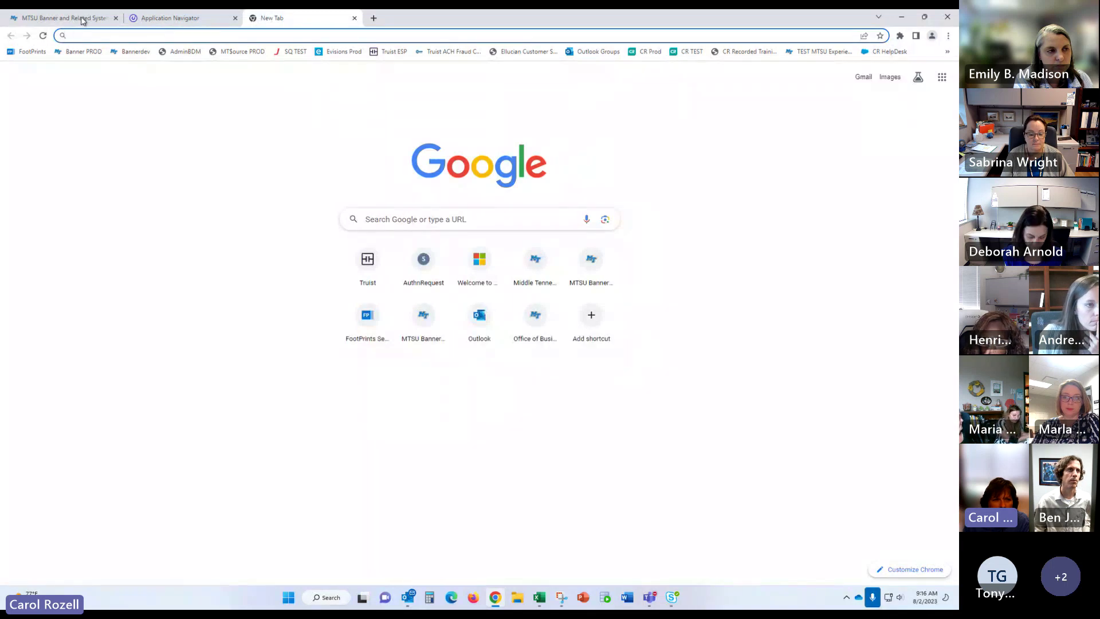
{"action": "left_click", "coordinate": [57, 18]}
{"action": "left_click", "coordinate": [576, 255]}
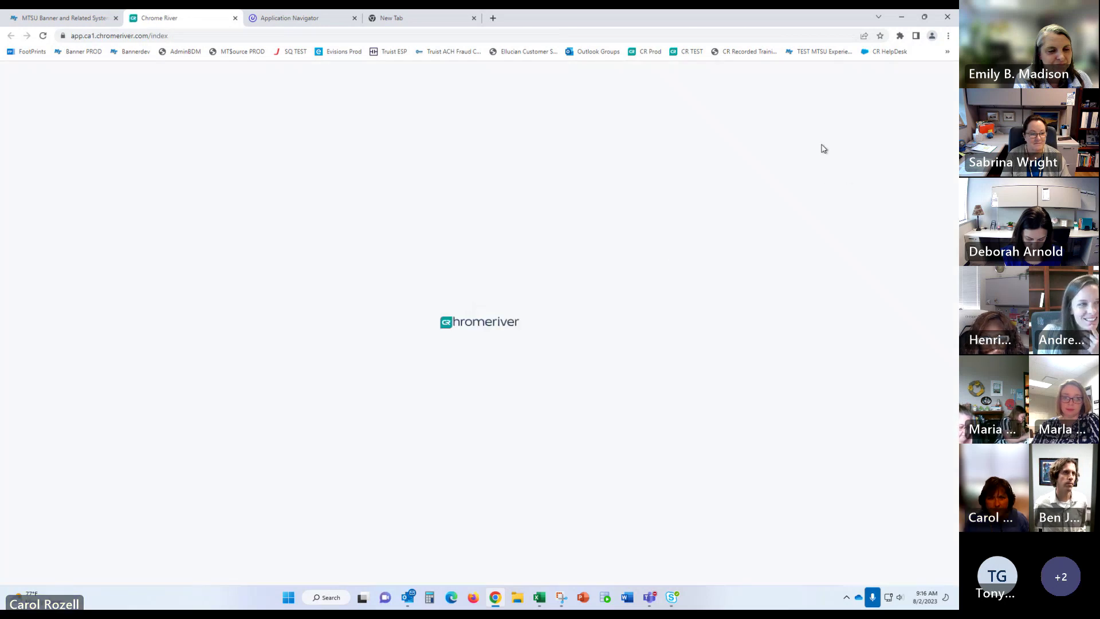
{"action": "left_click", "coordinate": [904, 86]}
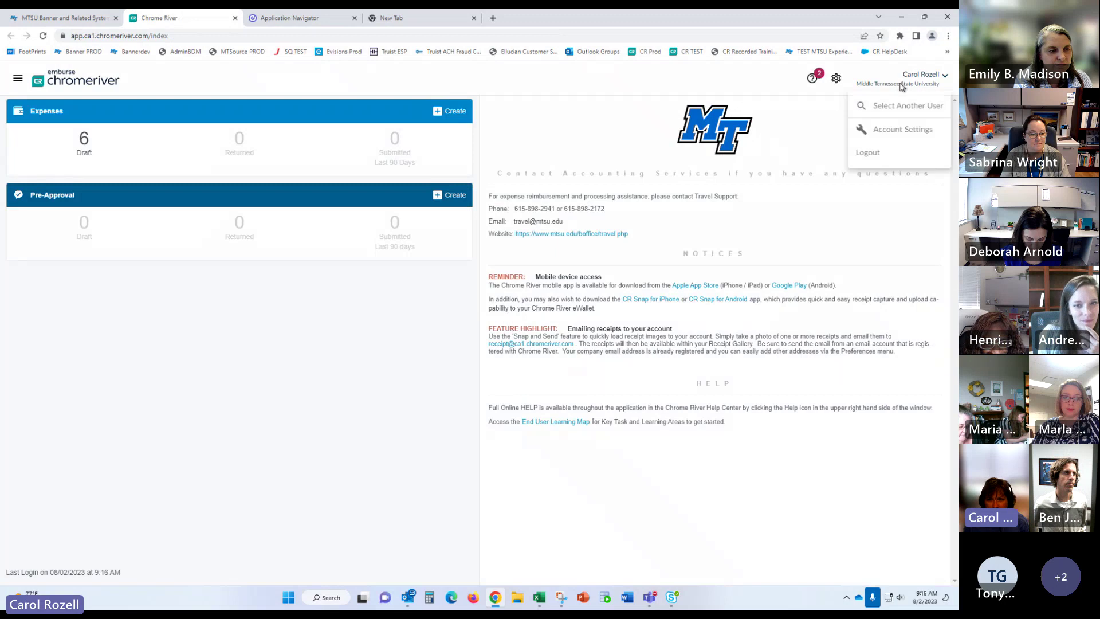
Step: Use Select Another User to search for the delegate by name and act on their behalf
{"action": "left_click", "coordinate": [891, 107]}
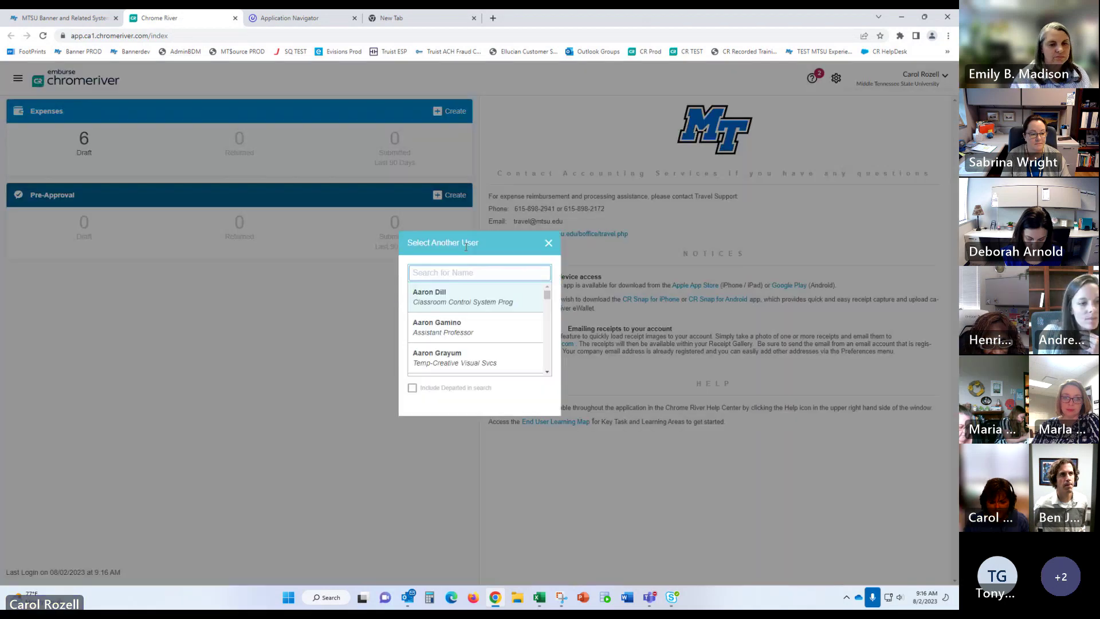
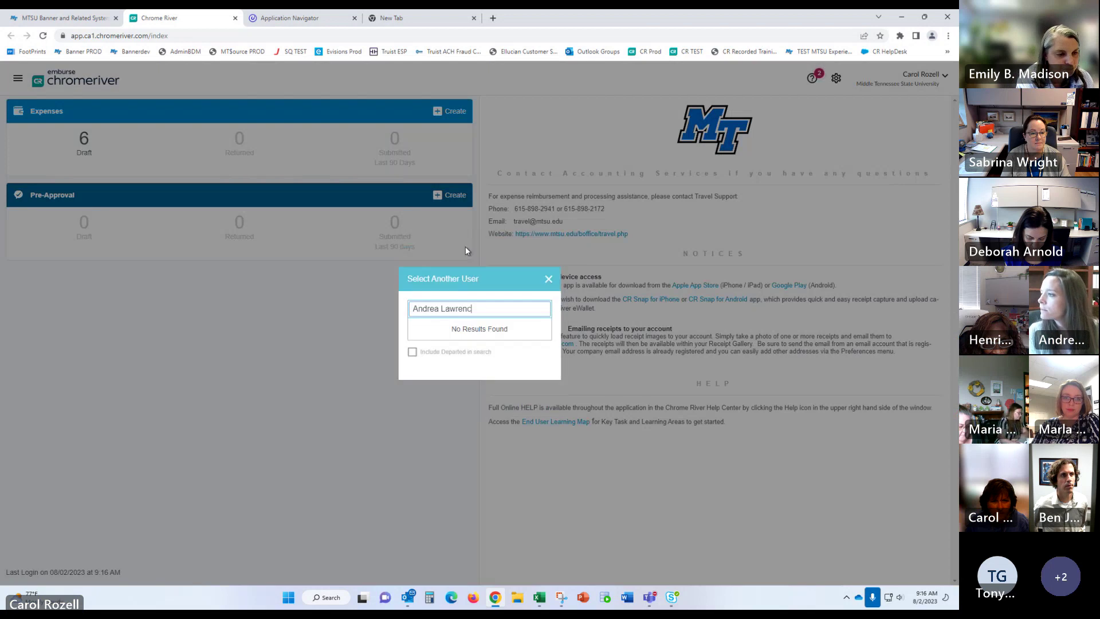
{"action": "left_click", "coordinate": [456, 331]}
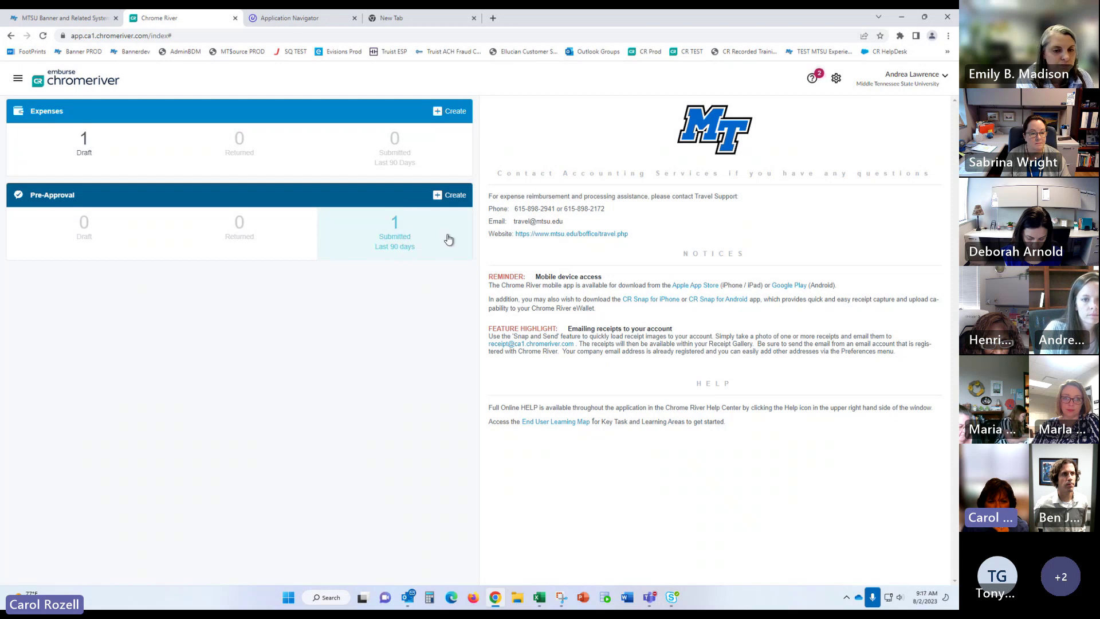
Step: Create a new blank USD expense report from the Expenses tile for the delegate
{"action": "left_click", "coordinate": [449, 111]}
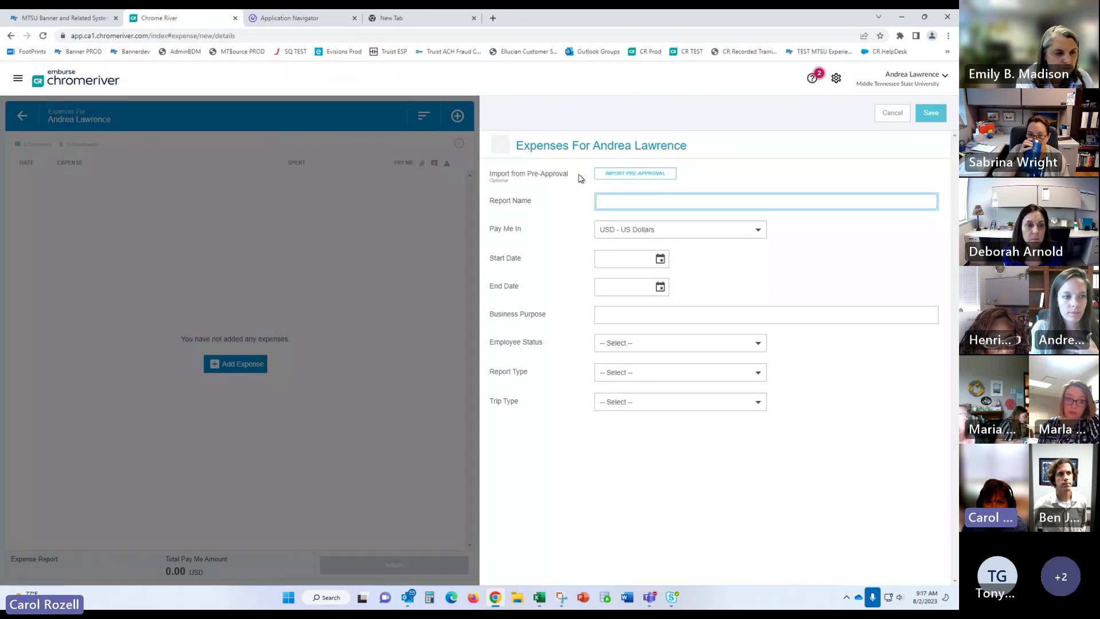
Step: Import the AUBER Fall 2023 San Antonio, TX pre-approval into the new report
{"action": "left_click", "coordinate": [631, 178]}
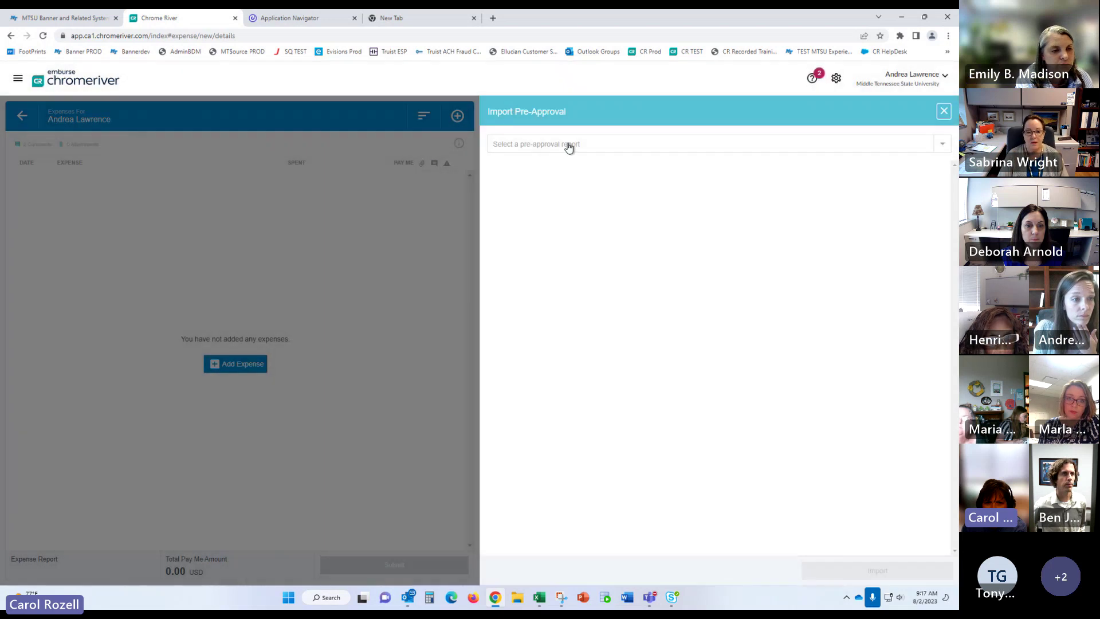
{"action": "left_click", "coordinate": [569, 145]}
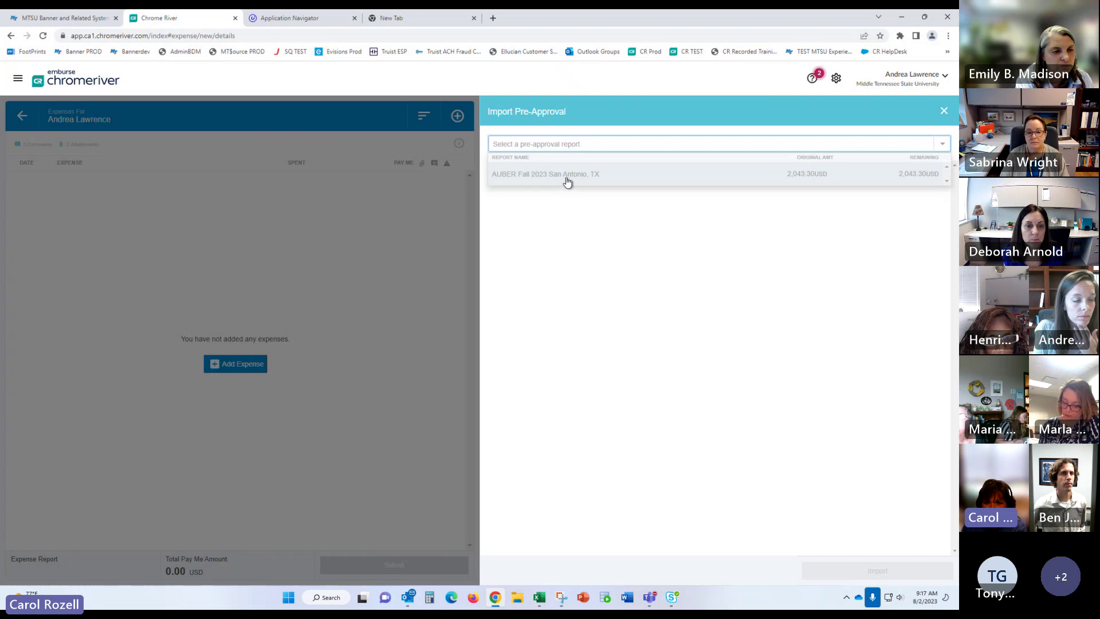
{"action": "left_click", "coordinate": [570, 175]}
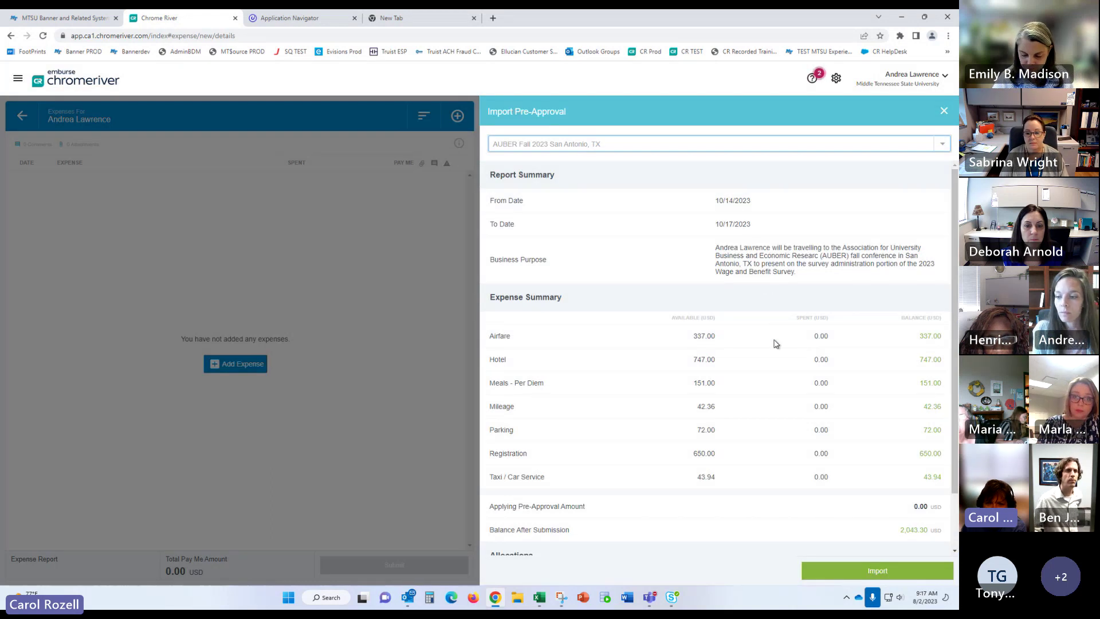
{"action": "scroll", "coordinate": [769, 374], "scroll_direction": "down", "scroll_amount": 2}
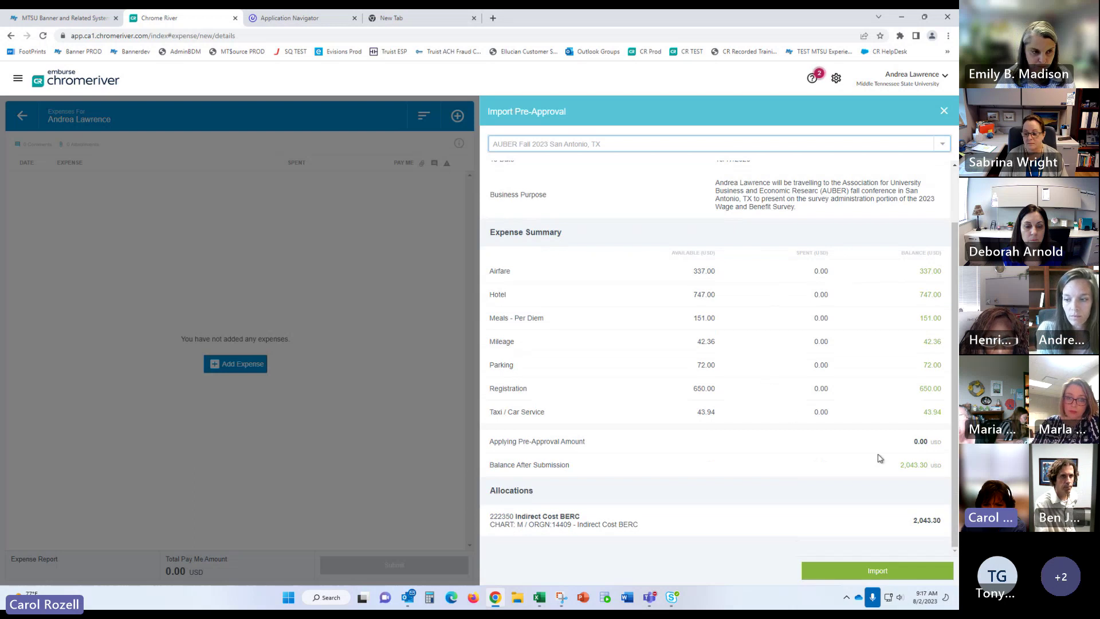
{"action": "left_click", "coordinate": [875, 572]}
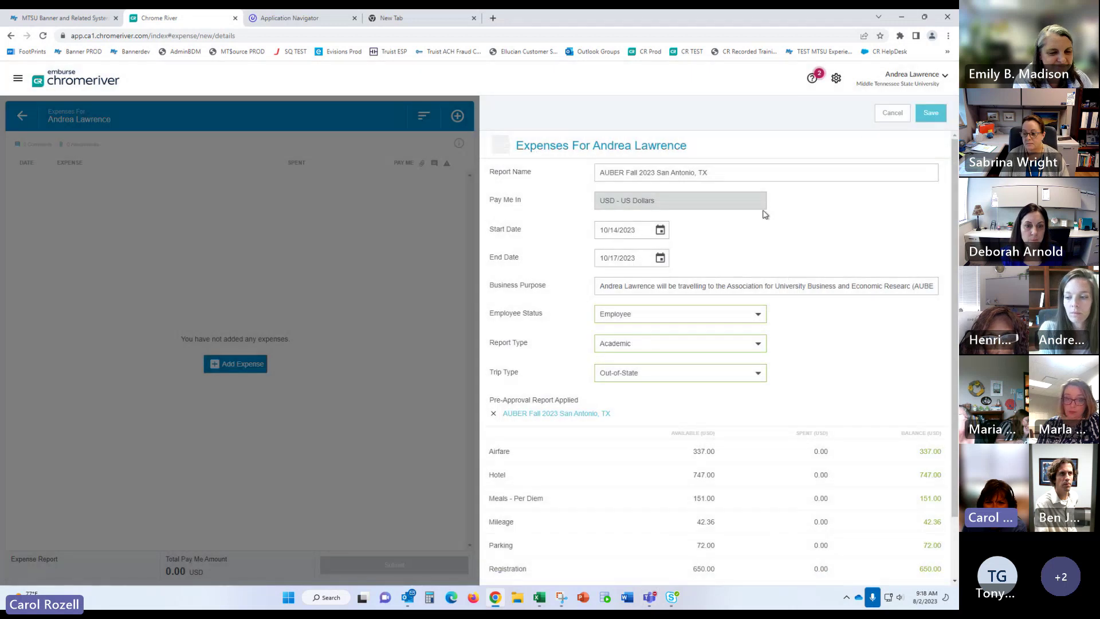
Step: Review the ten imported expense lines totalling 1,296.30 USD and save the report
{"action": "scroll", "coordinate": [885, 358], "scroll_direction": "down", "scroll_amount": 2}
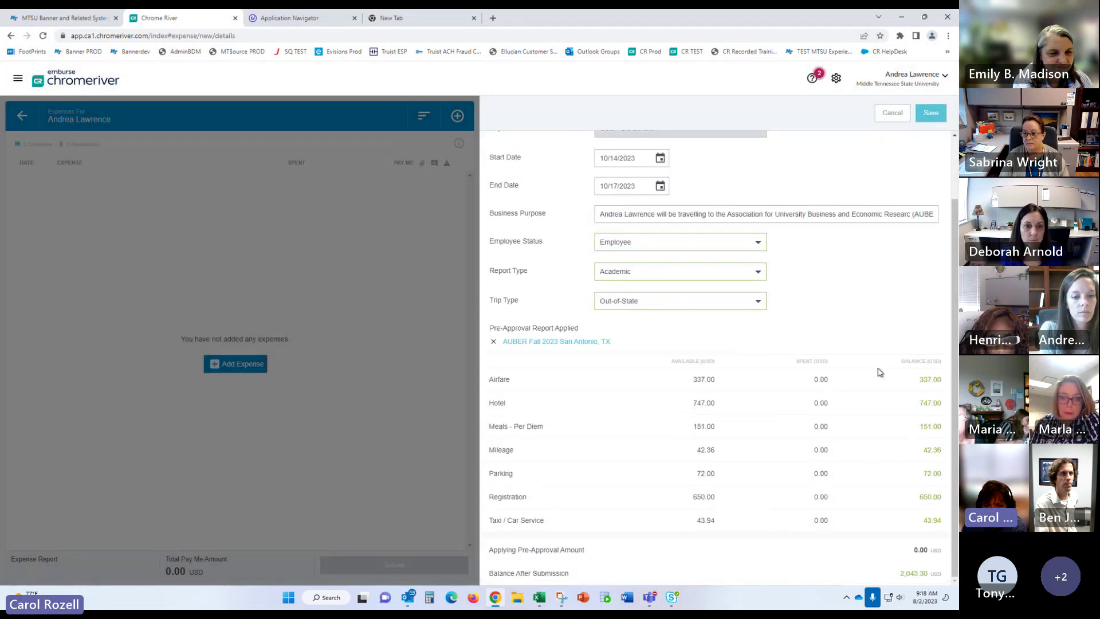
{"action": "scroll", "coordinate": [877, 374], "scroll_direction": "up", "scroll_amount": 2}
{"action": "scroll", "coordinate": [867, 376], "scroll_direction": "down", "scroll_amount": 2}
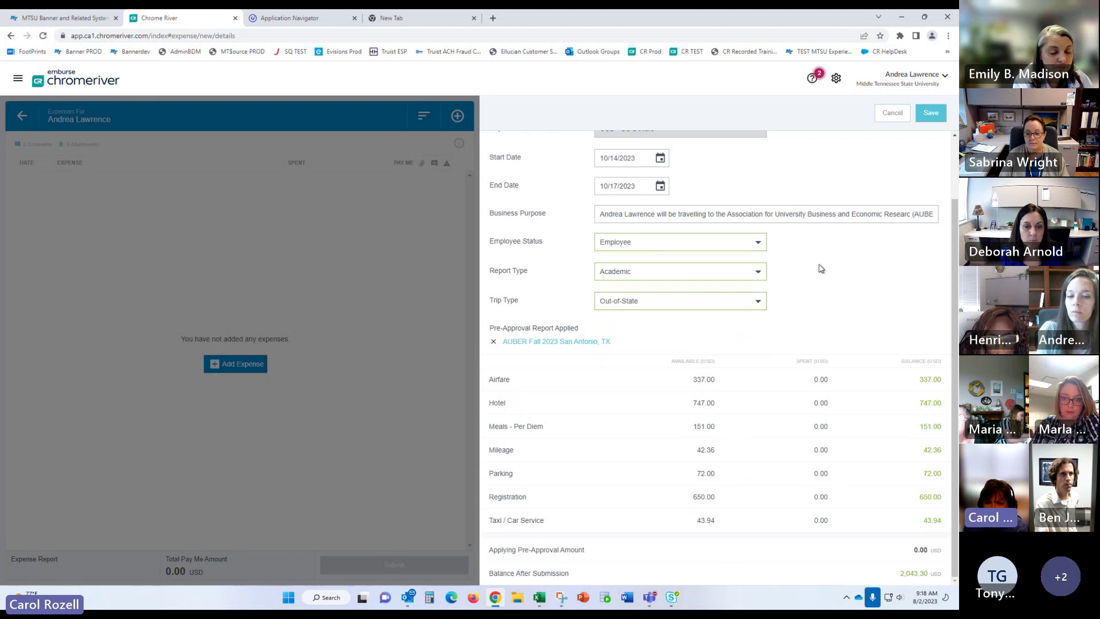
{"action": "scroll", "coordinate": [854, 263], "scroll_direction": "up", "scroll_amount": 2}
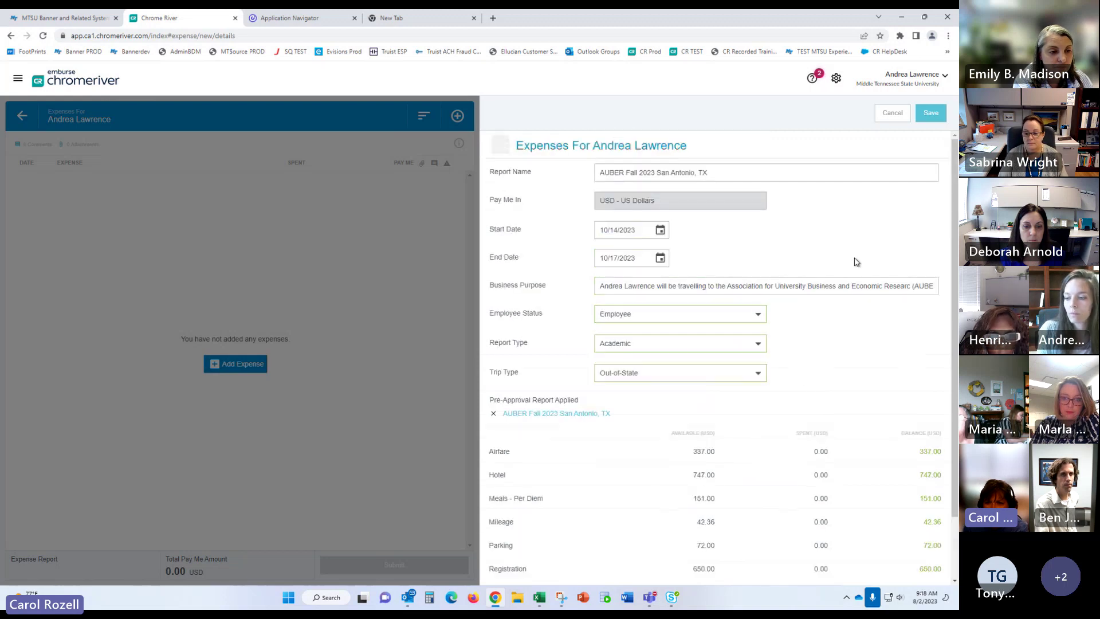
{"action": "left_click", "coordinate": [928, 116]}
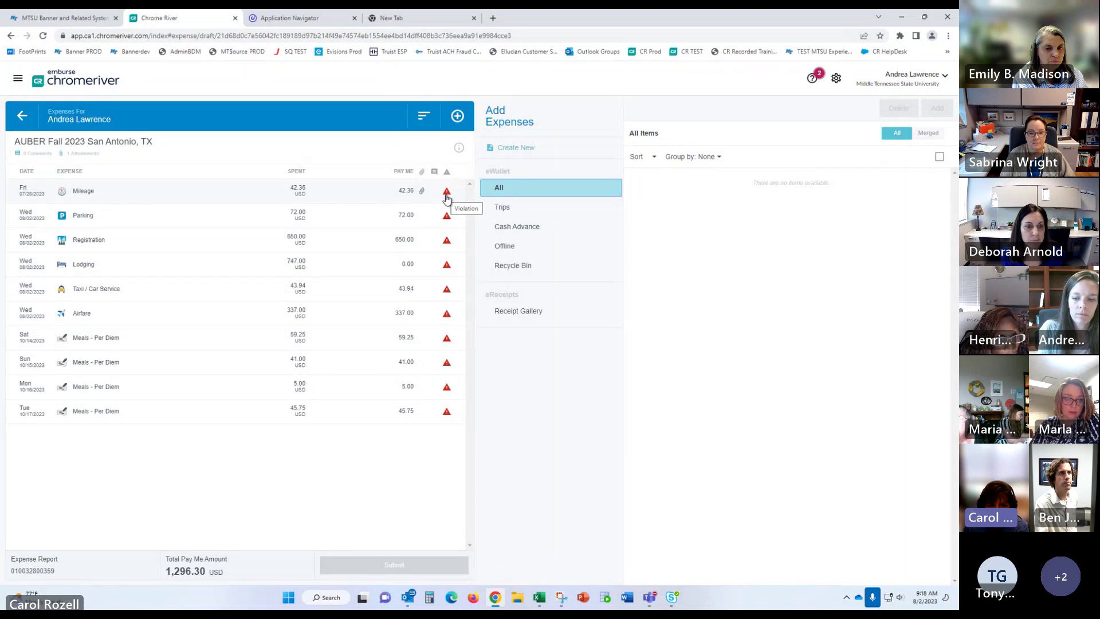
Step: Inspect the Mileage line's invalid date warning, then return to the report header details
{"action": "left_click", "coordinate": [283, 192]}
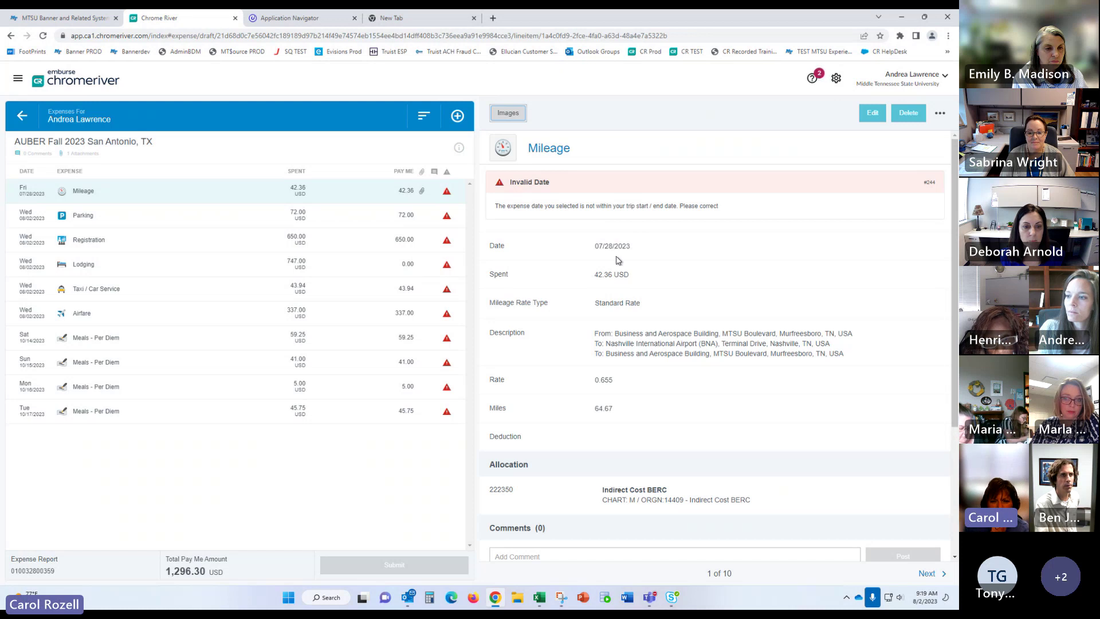
{"action": "left_click", "coordinate": [51, 148]}
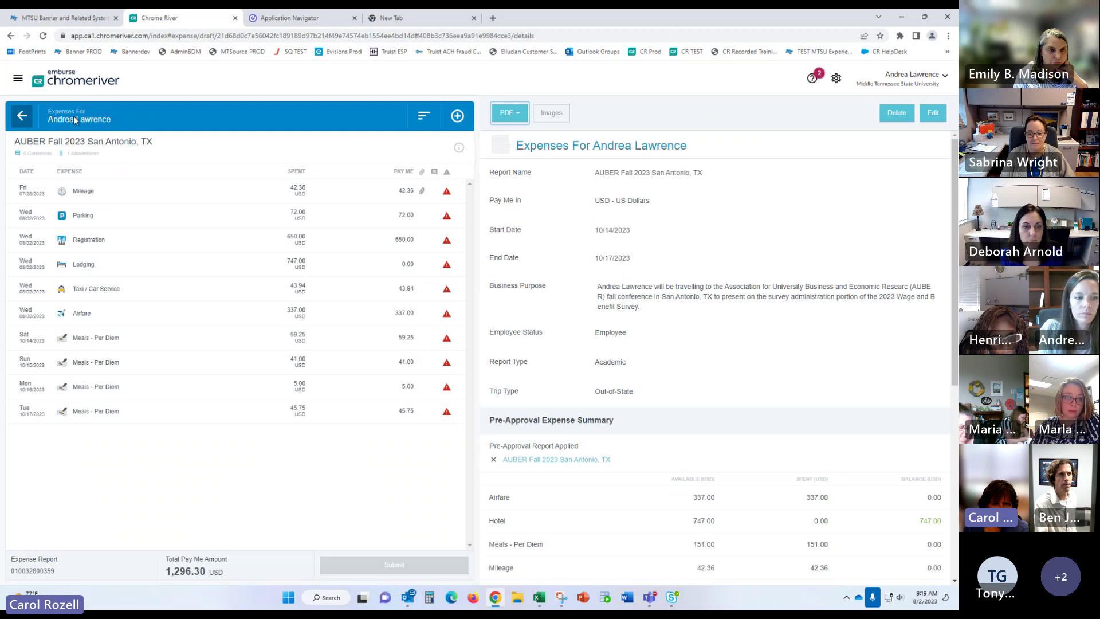
Step: Delete the AUBER Fall 2023 San Antonio report, check Drafts, and return to the dashboard
{"action": "left_click", "coordinate": [895, 115]}
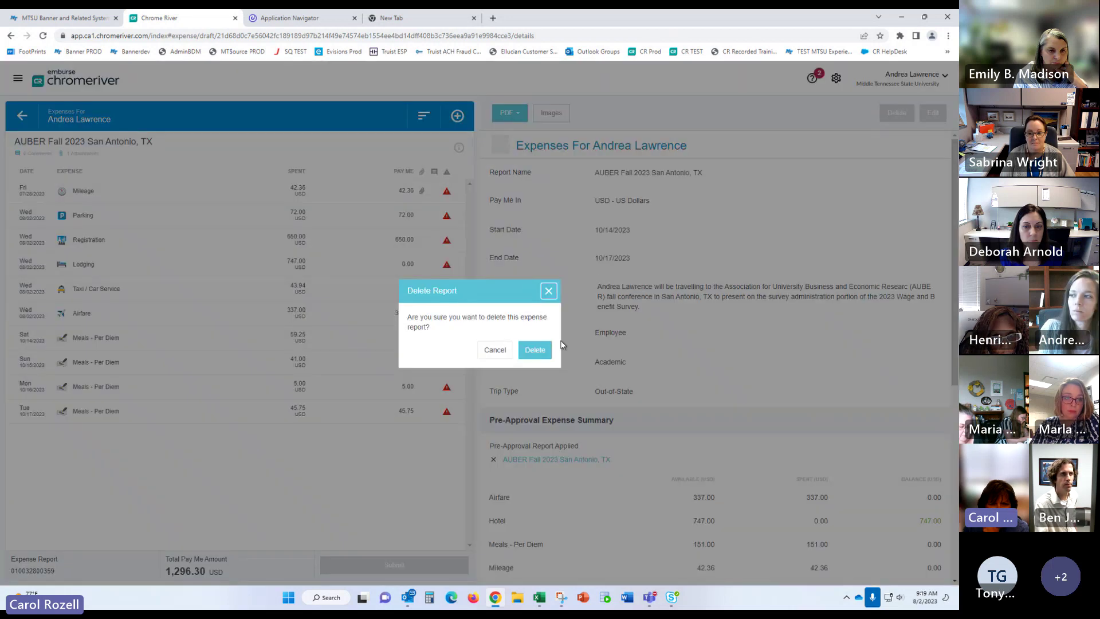
{"action": "left_click", "coordinate": [532, 349]}
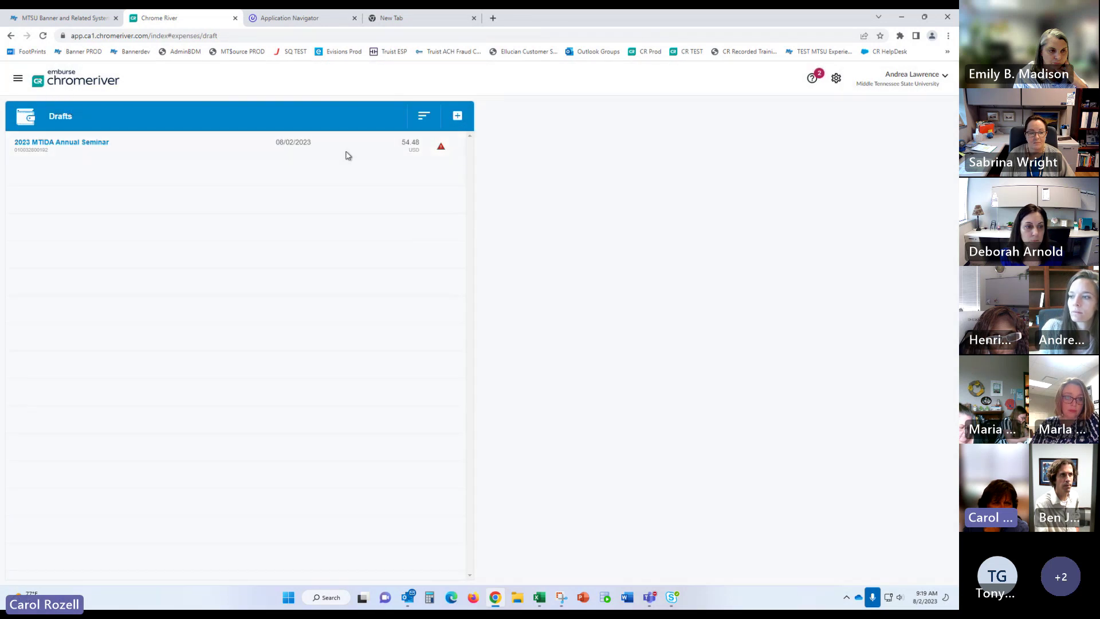
{"action": "left_click", "coordinate": [106, 86]}
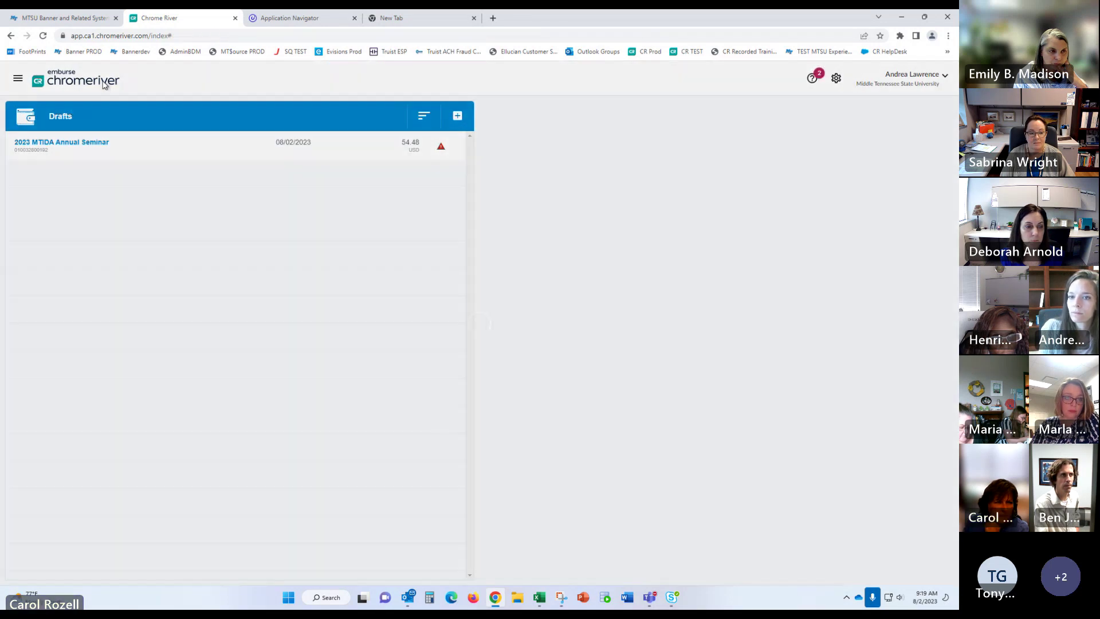
{"action": "left_click", "coordinate": [85, 143]}
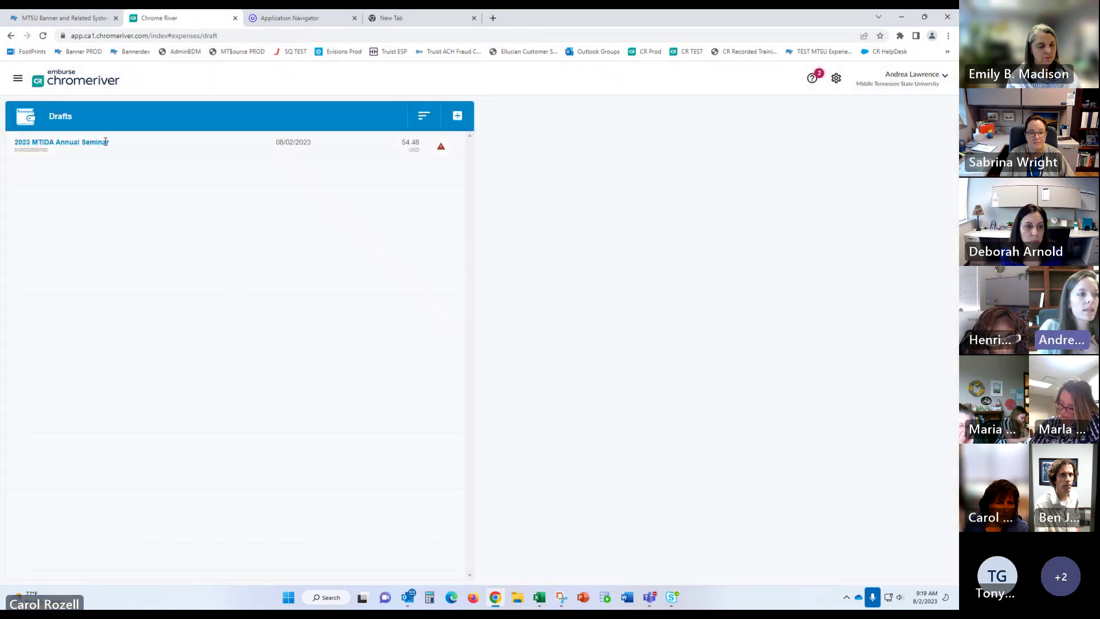
{"action": "left_click", "coordinate": [70, 82]}
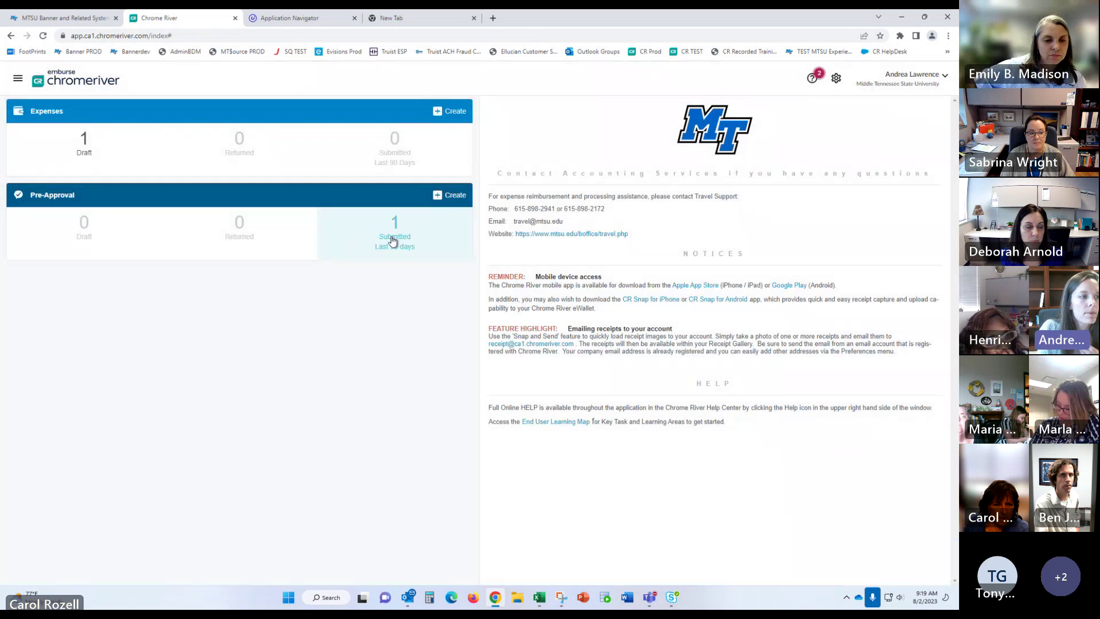
{"action": "left_click", "coordinate": [401, 243]}
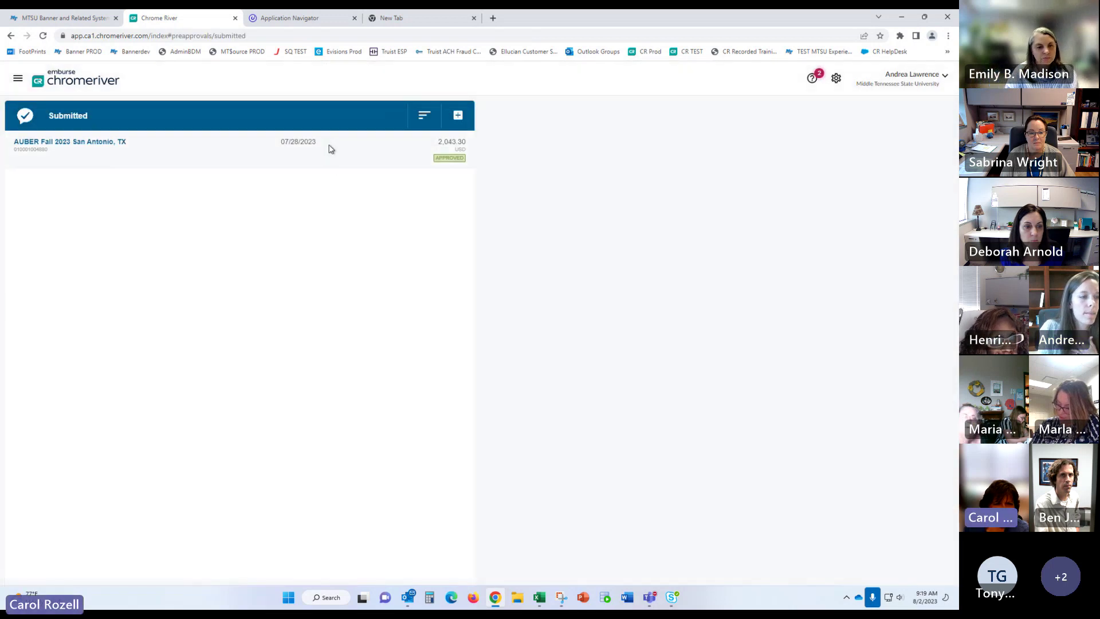
{"action": "left_click", "coordinate": [329, 150]}
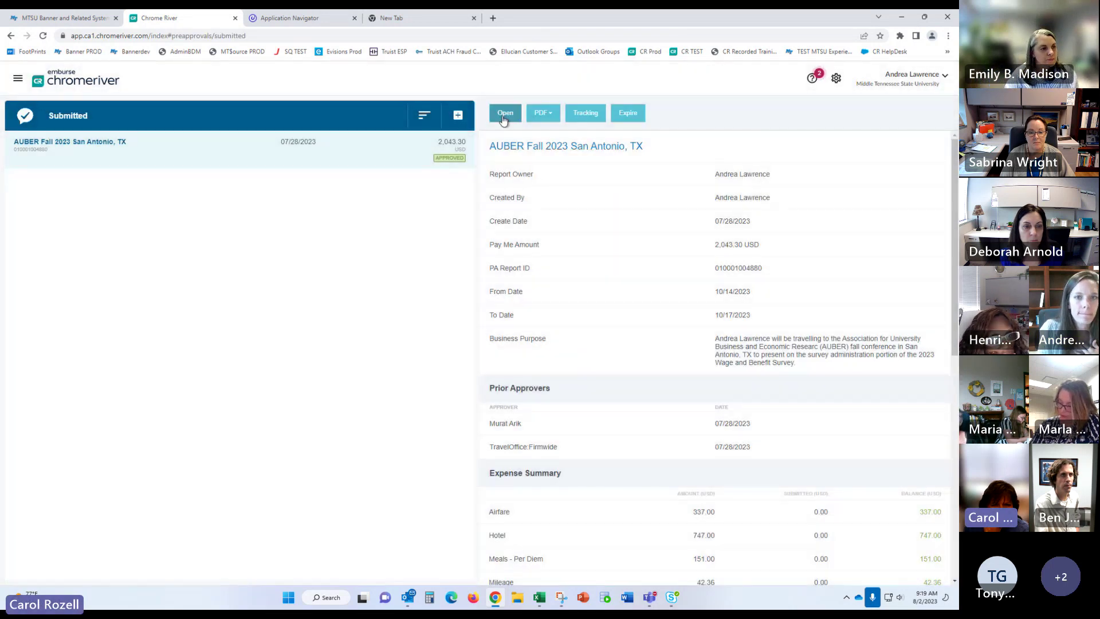
{"action": "left_click", "coordinate": [506, 113]}
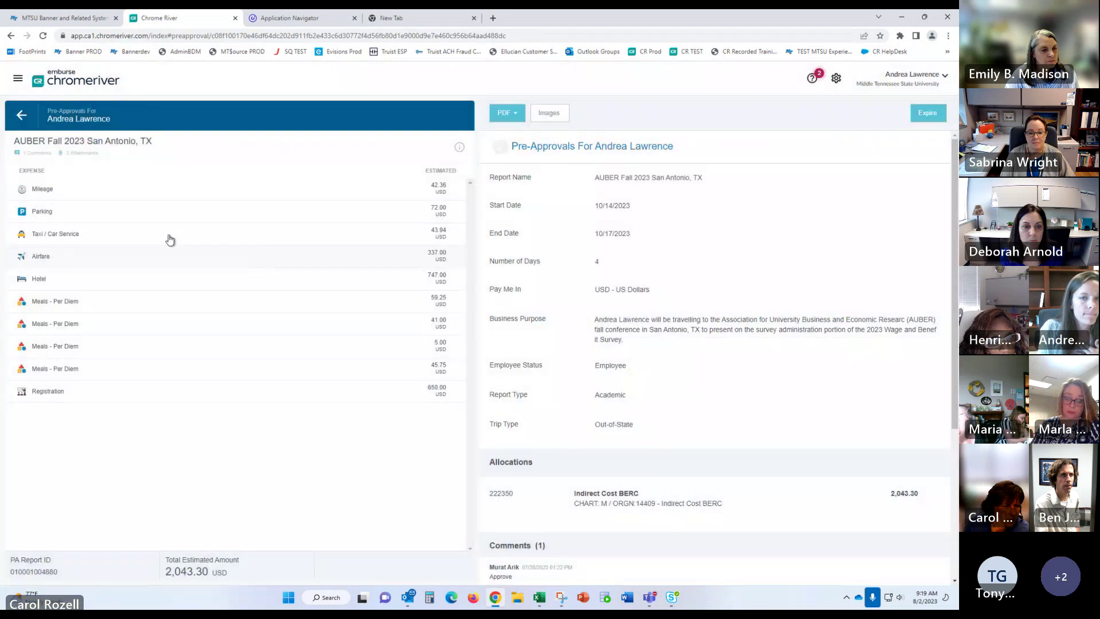
{"action": "left_click", "coordinate": [146, 192]}
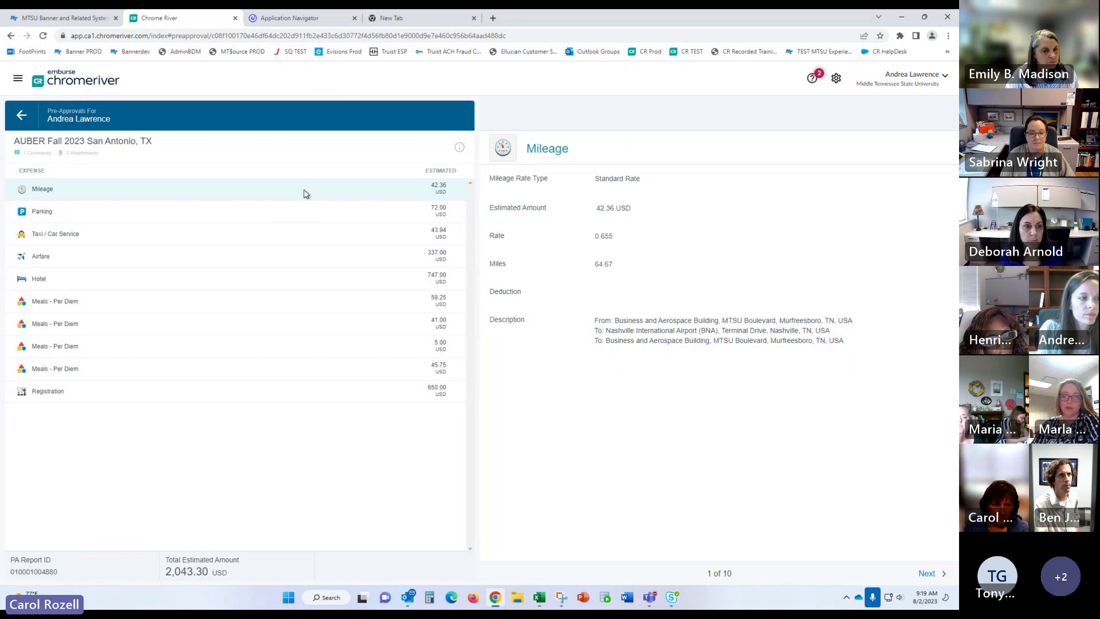
{"action": "left_click", "coordinate": [24, 117]}
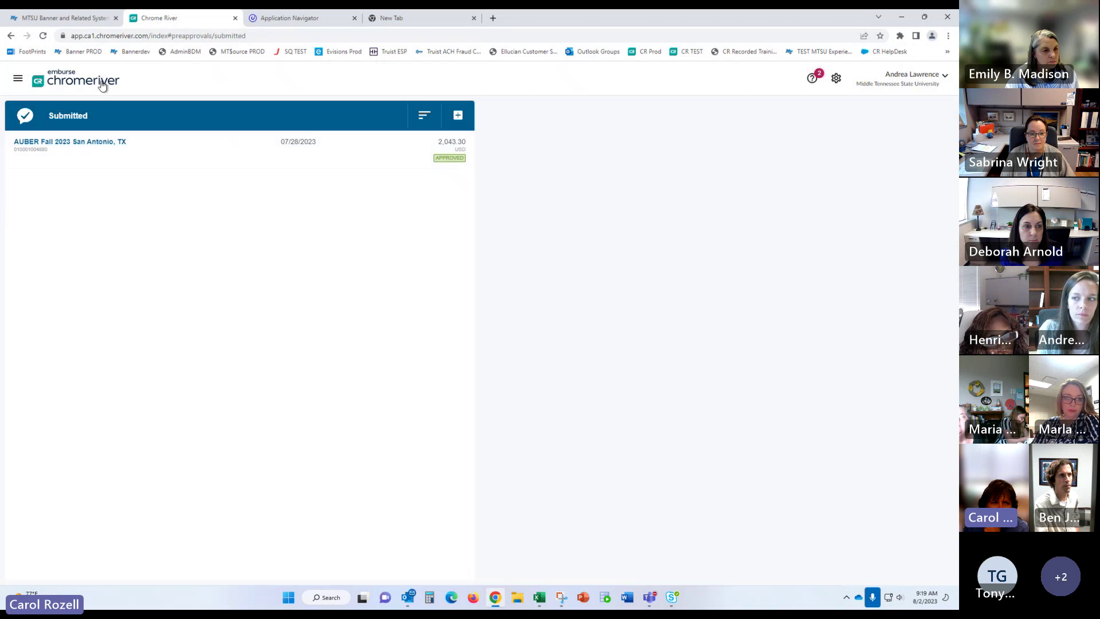
{"action": "left_click", "coordinate": [102, 85]}
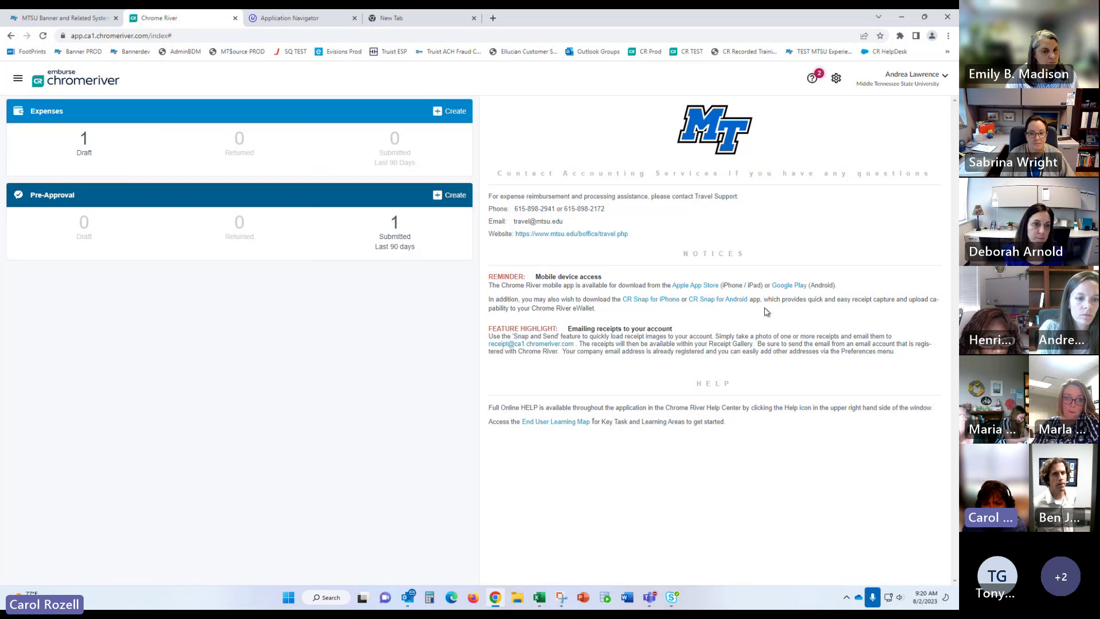
Step: Discard a new expense report form and open the submitted pre-approvals showing AUBER approved at 2,043.30 USD
{"action": "left_click", "coordinate": [459, 122]}
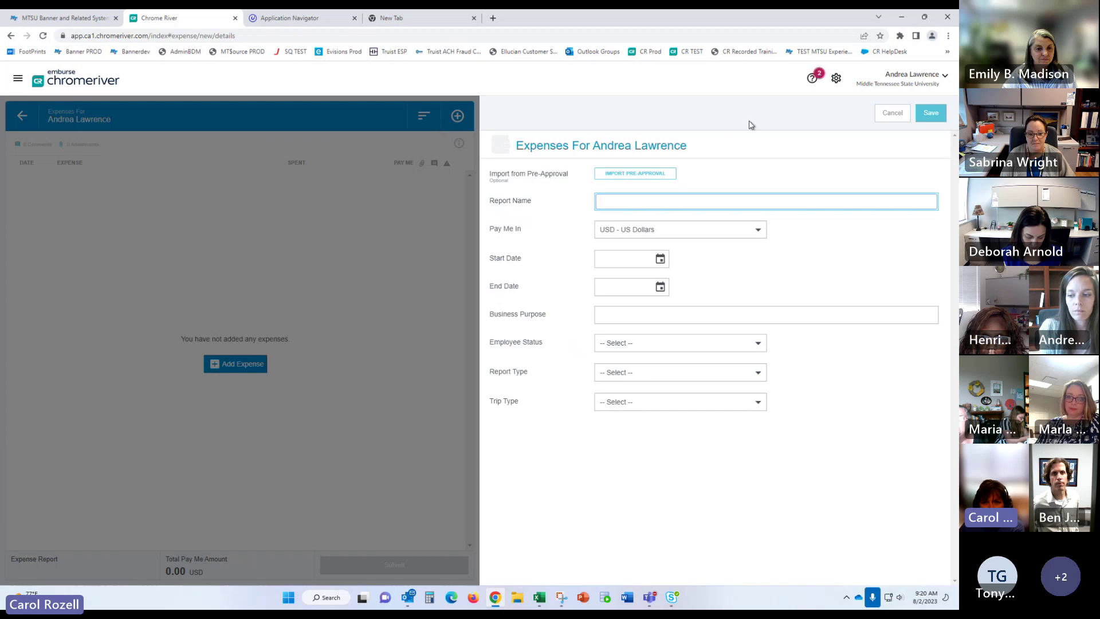
{"action": "left_click", "coordinate": [881, 113]}
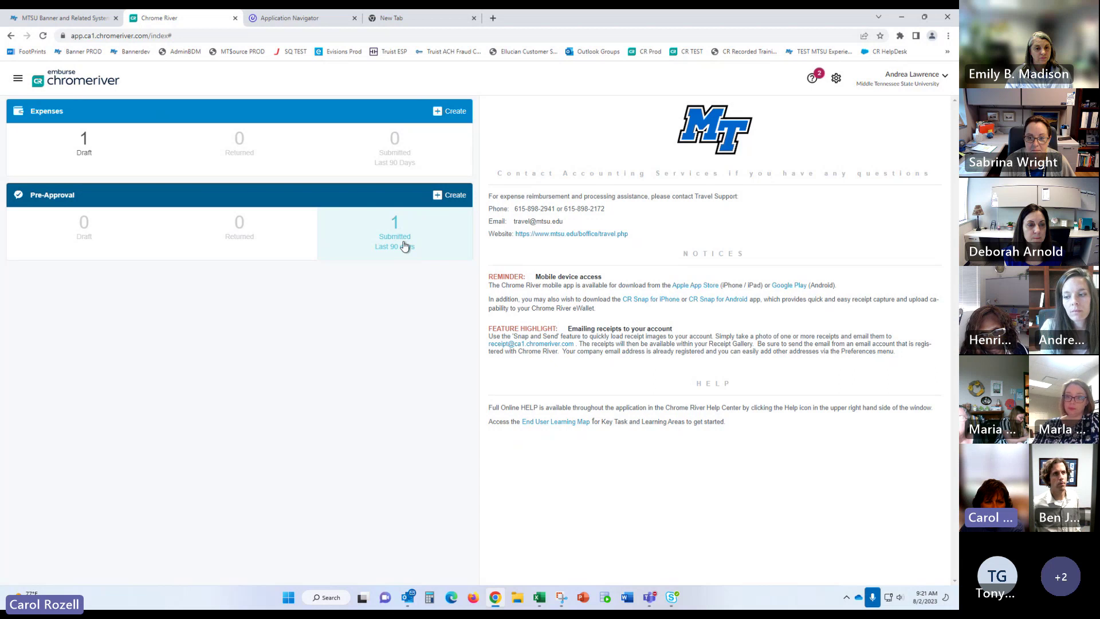
{"action": "left_click", "coordinate": [405, 246]}
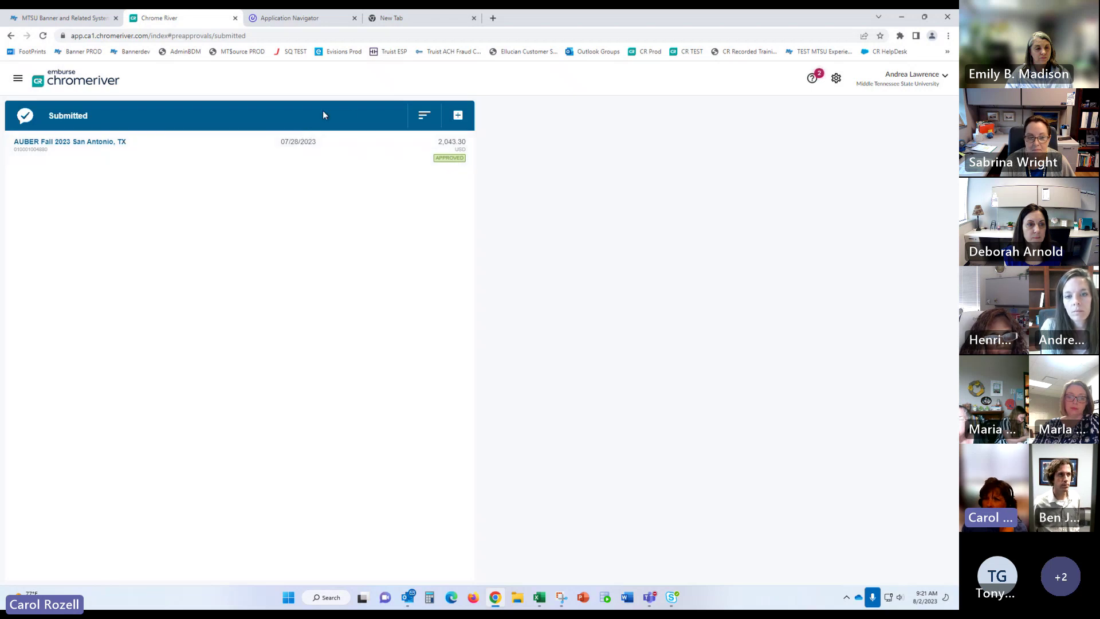
Step: Dismiss the Select Another User search, then act as the delegate from the user-name dropdown
{"action": "left_click", "coordinate": [904, 76]}
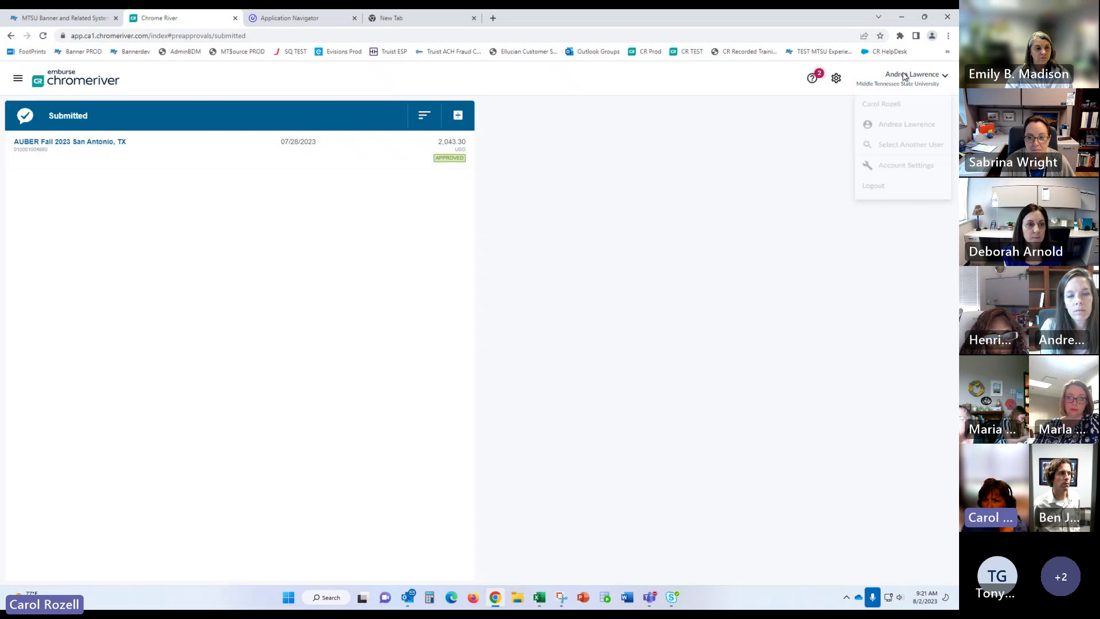
{"action": "left_click", "coordinate": [904, 155]}
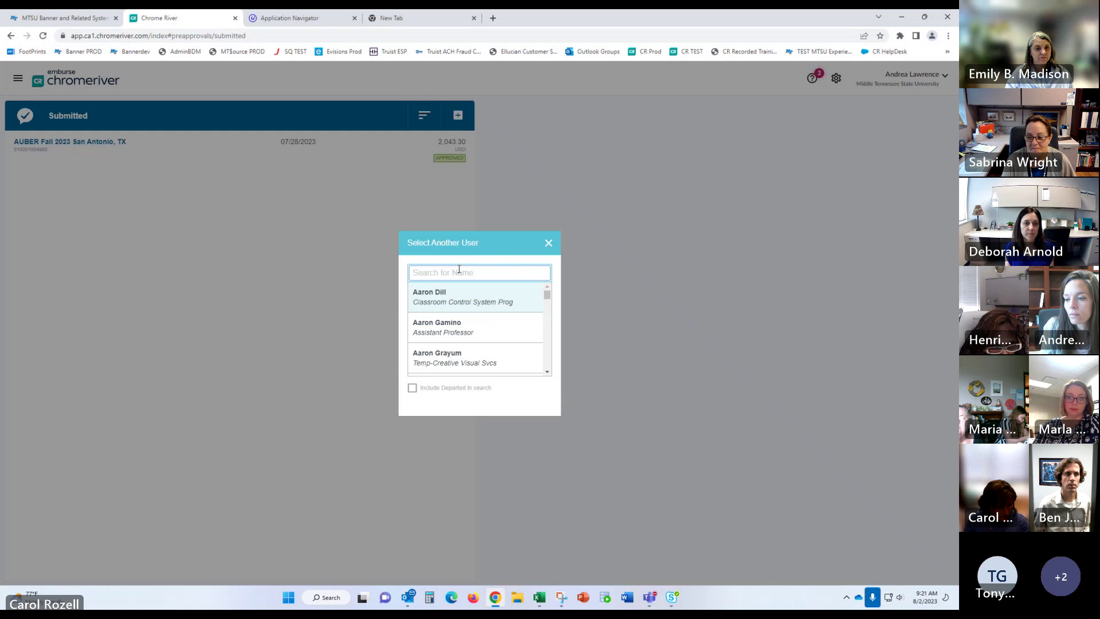
{"action": "left_click", "coordinate": [549, 242]}
{"action": "left_click", "coordinate": [912, 77]}
{"action": "left_click", "coordinate": [885, 107]}
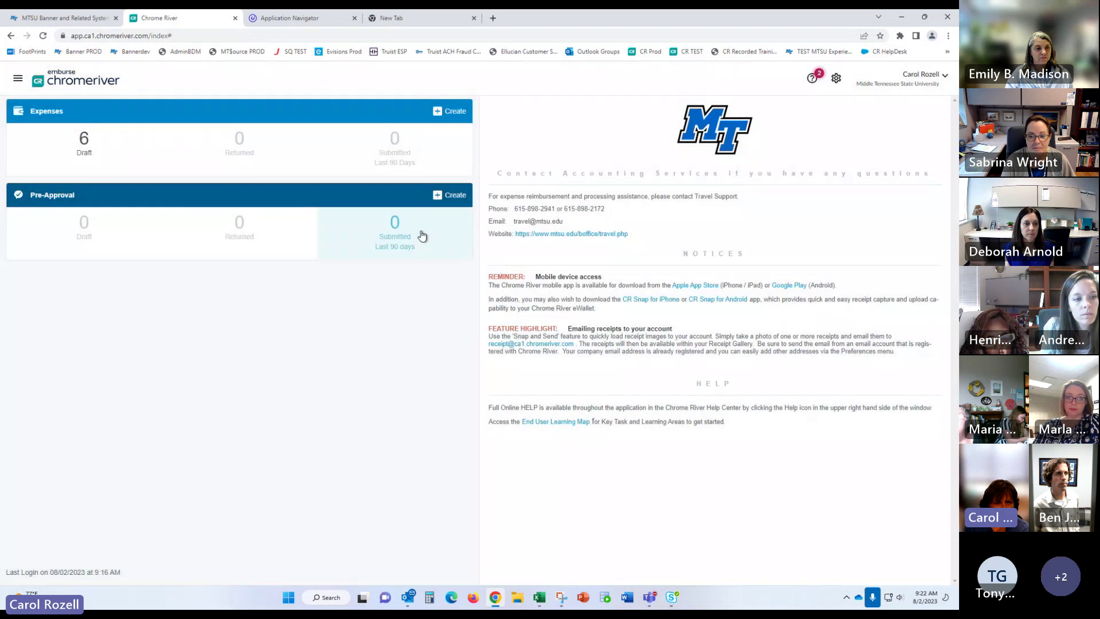
Step: In a new tab, launch the Test Chrome River site from the MTSU Bannerdev bookmark
{"action": "left_click", "coordinate": [421, 20]}
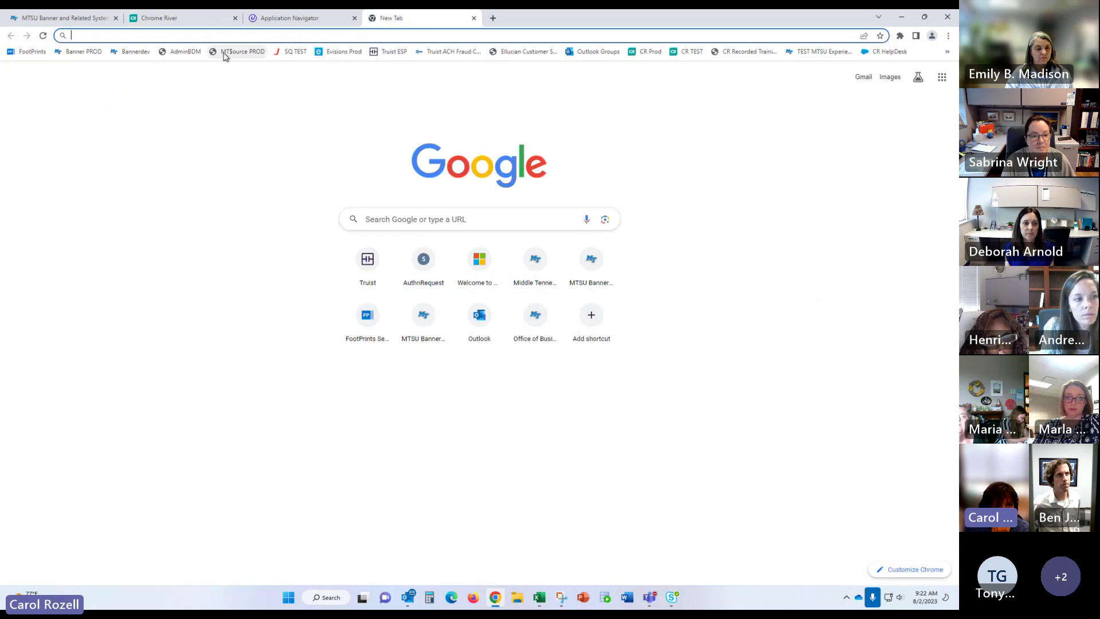
{"action": "left_click", "coordinate": [127, 53]}
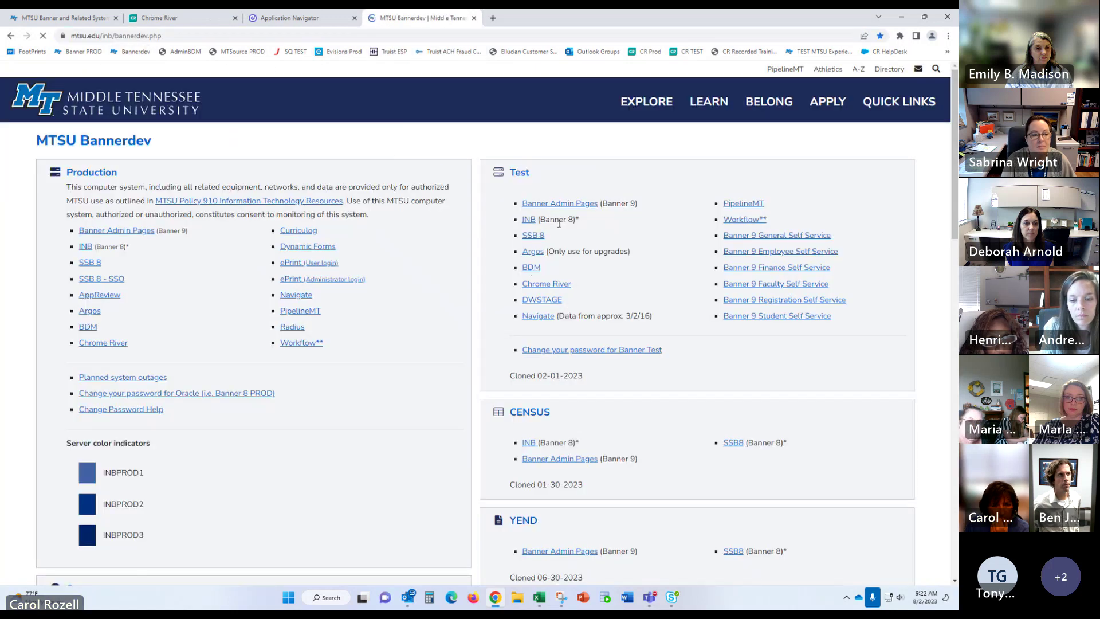
{"action": "left_click", "coordinate": [538, 287]}
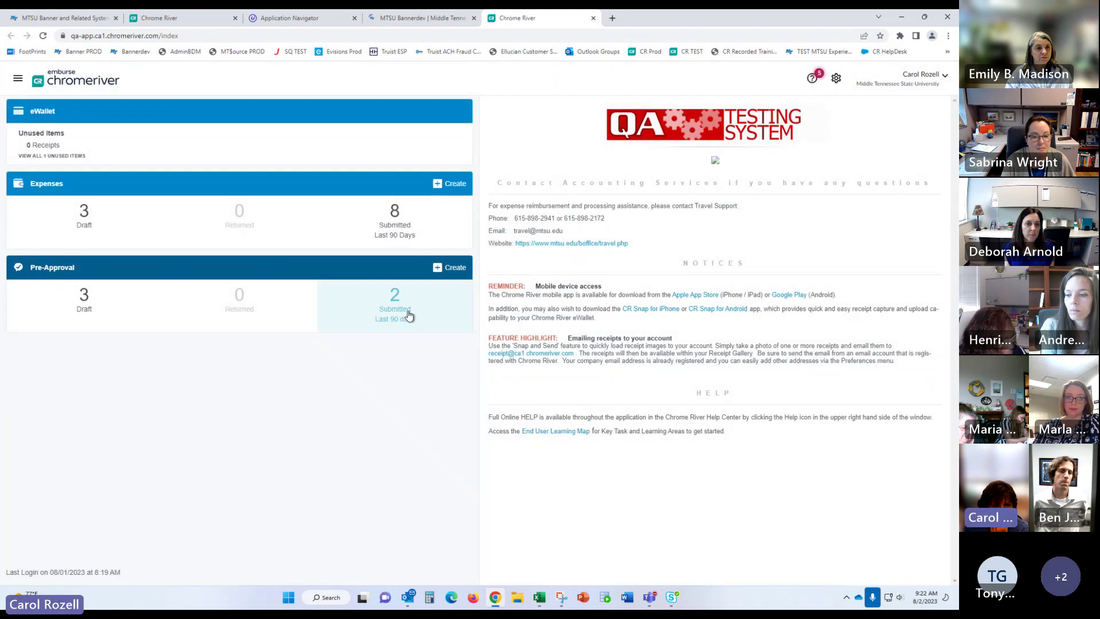
Step: View the approved 2,639.82 USD training pre-approval from Pre-Approval Submitted, then return home
{"action": "left_click", "coordinate": [400, 319]}
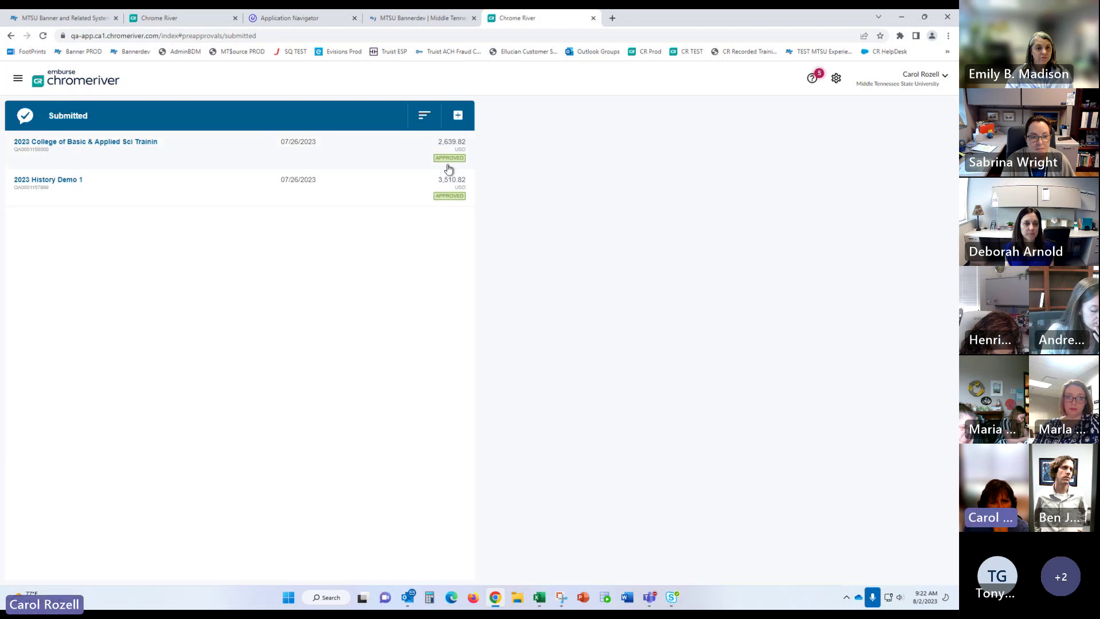
{"action": "left_click", "coordinate": [91, 80]}
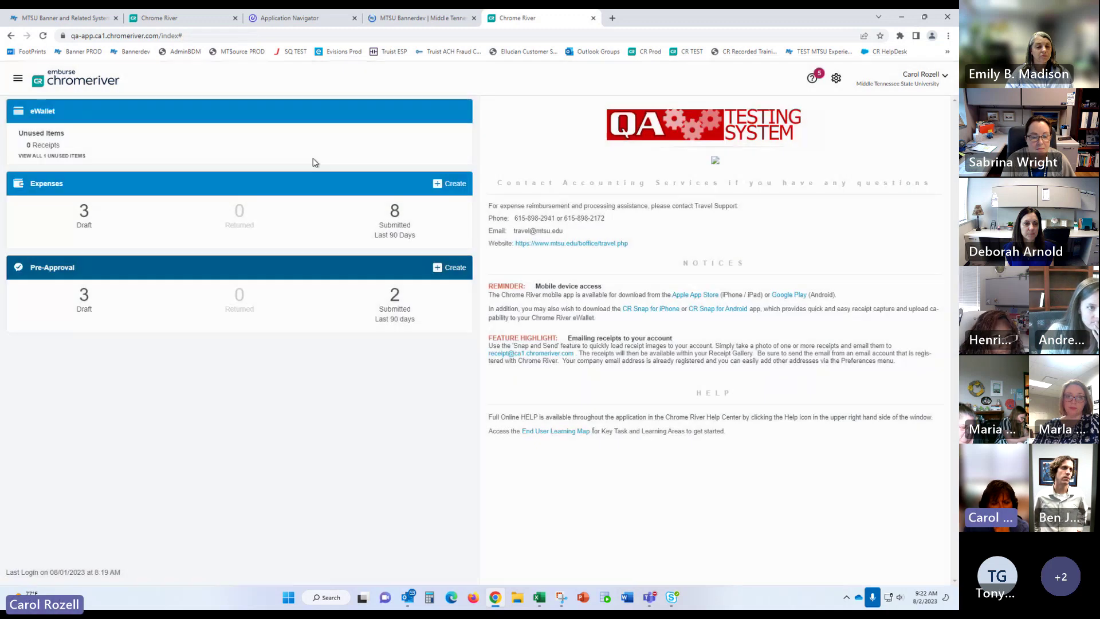
{"action": "left_click", "coordinate": [403, 320]}
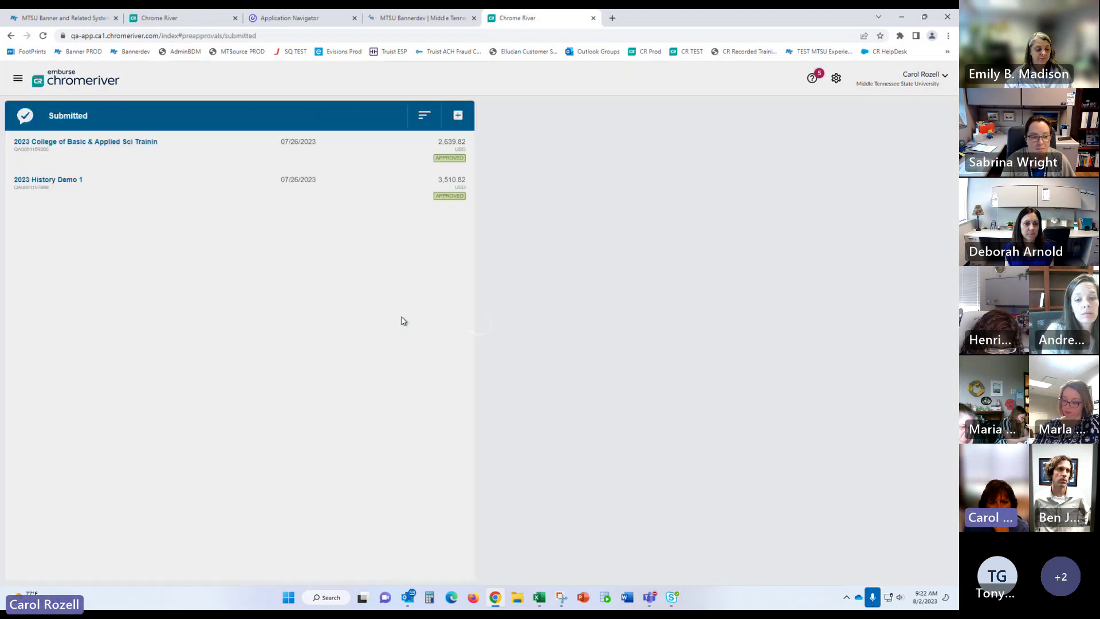
{"action": "left_click", "coordinate": [358, 151]}
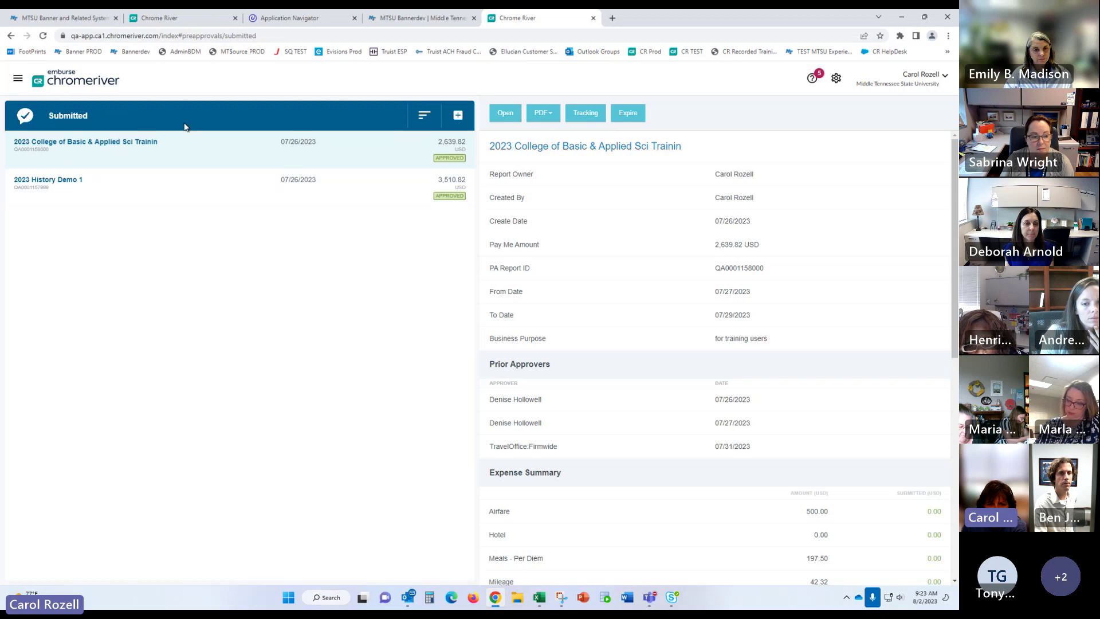
{"action": "left_click", "coordinate": [71, 81]}
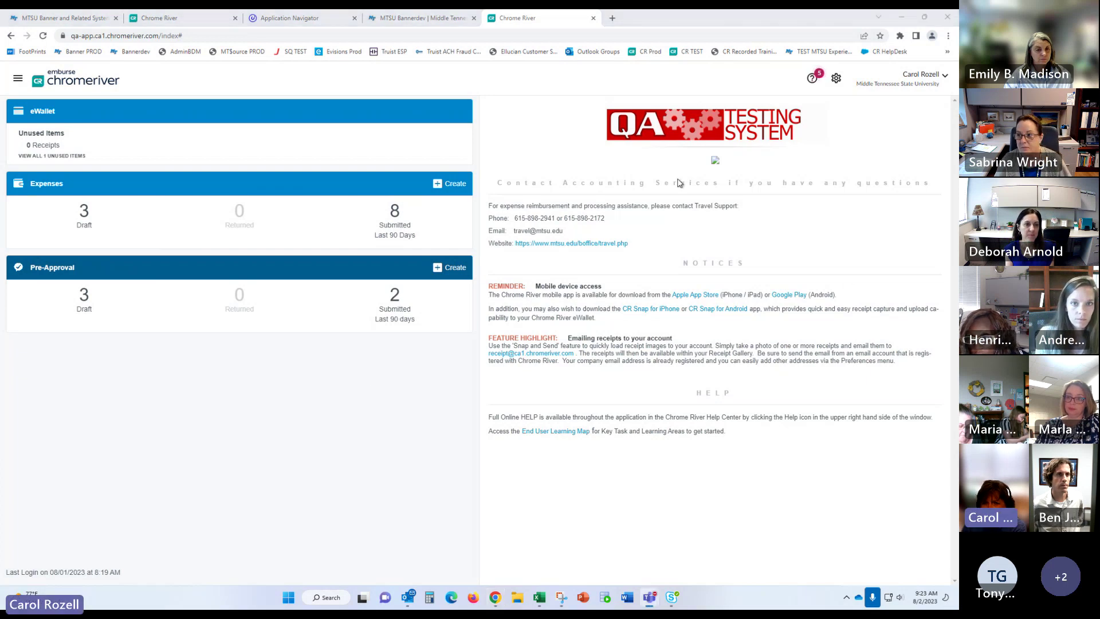
{"action": "left_click", "coordinate": [707, 186]}
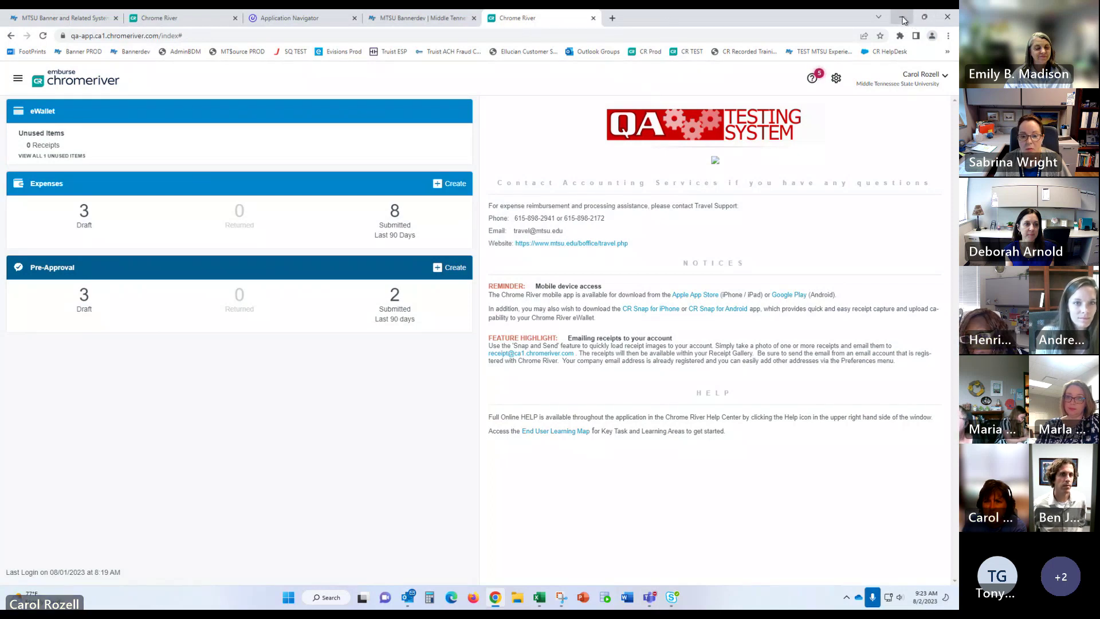
Step: Minimize the browser, restore the Teams training meeting window, and drag it aside
{"action": "left_click", "coordinate": [903, 19]}
{"action": "left_click", "coordinate": [903, 21]}
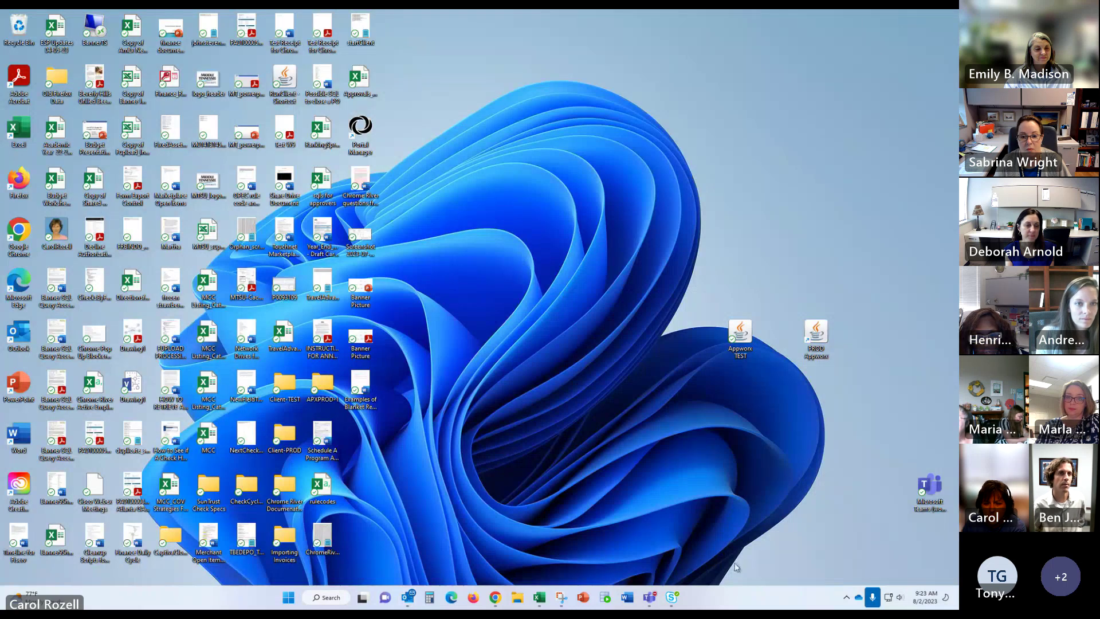
{"action": "mouse_move", "coordinate": [649, 598]}
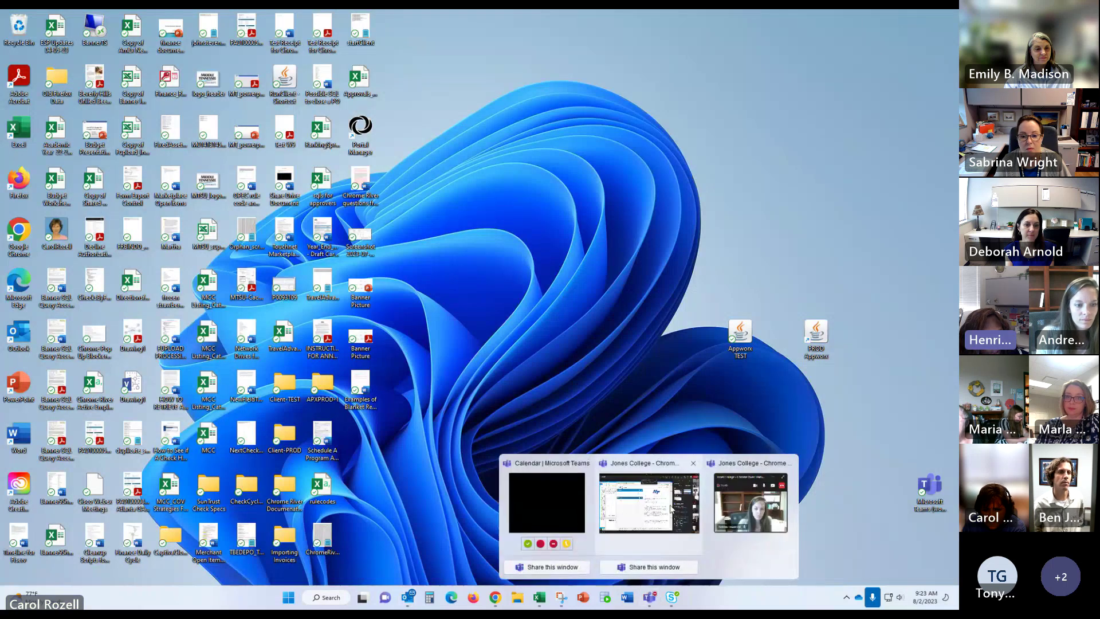
{"action": "left_click", "coordinate": [649, 504]}
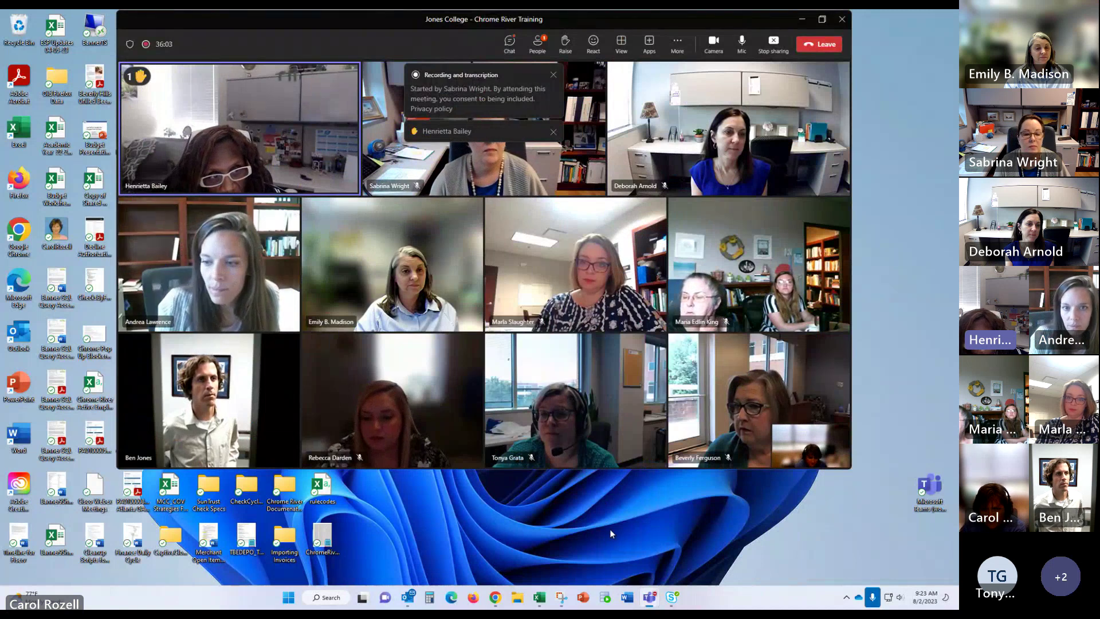
{"action": "left_click_drag", "start_coordinate": [707, 19], "coordinate": [782, 19]}
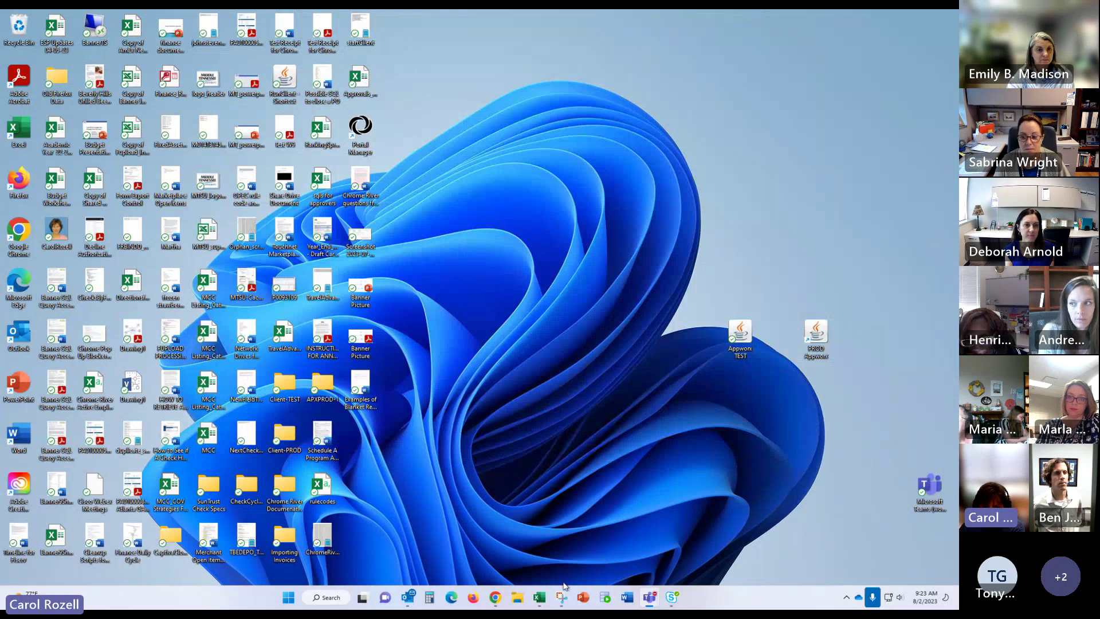
Step: Restore the browser, close the extra Chrome River tab, and return to the dashboard
{"action": "left_click", "coordinate": [495, 598]}
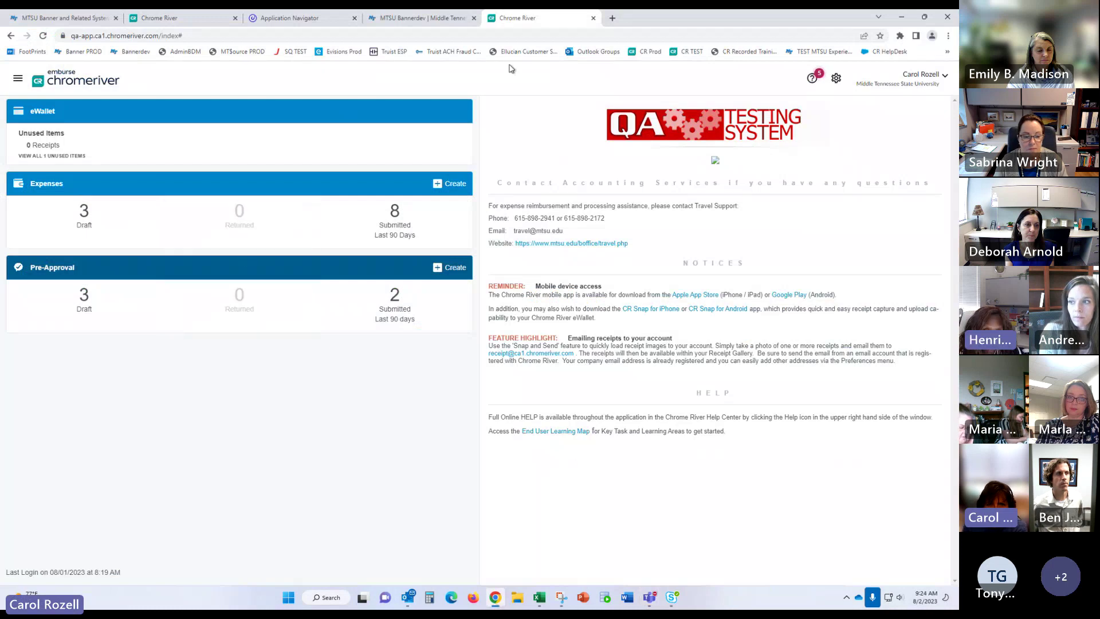
{"action": "left_click", "coordinate": [594, 18]}
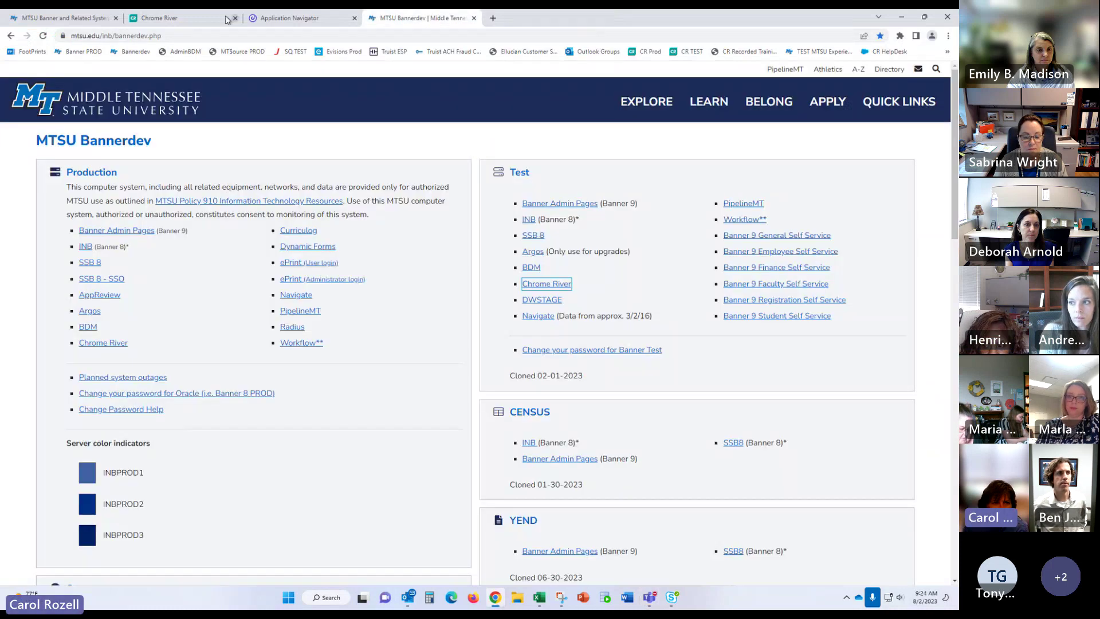
{"action": "left_click", "coordinate": [172, 19]}
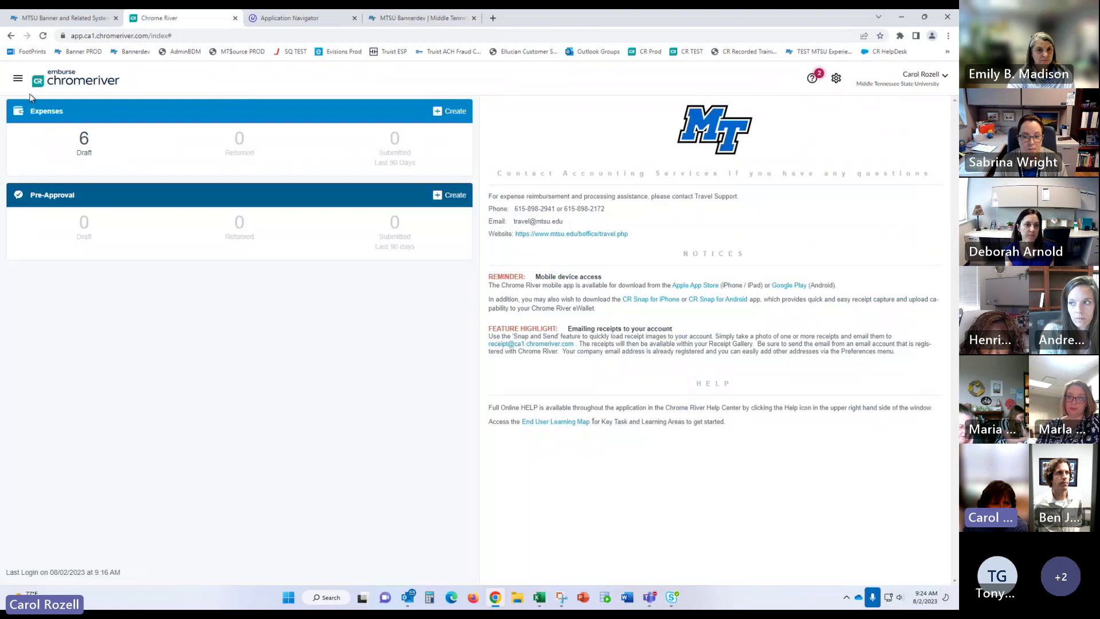
Step: Go to Admin Settings > Master Data > People and start searching the people list
{"action": "left_click", "coordinate": [17, 78]}
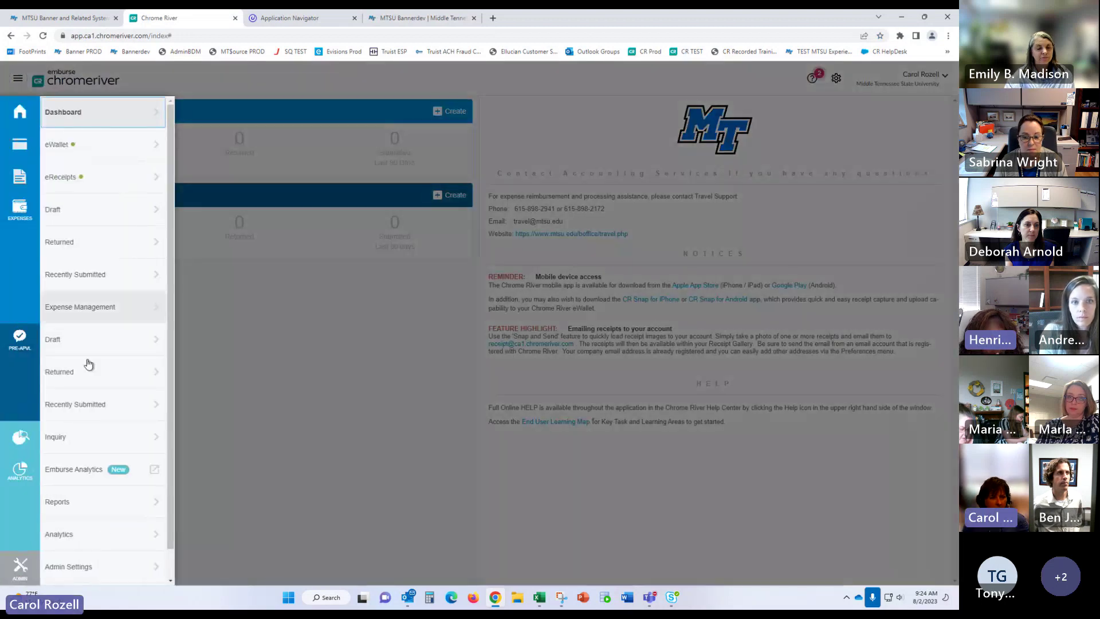
{"action": "left_click", "coordinate": [83, 567]}
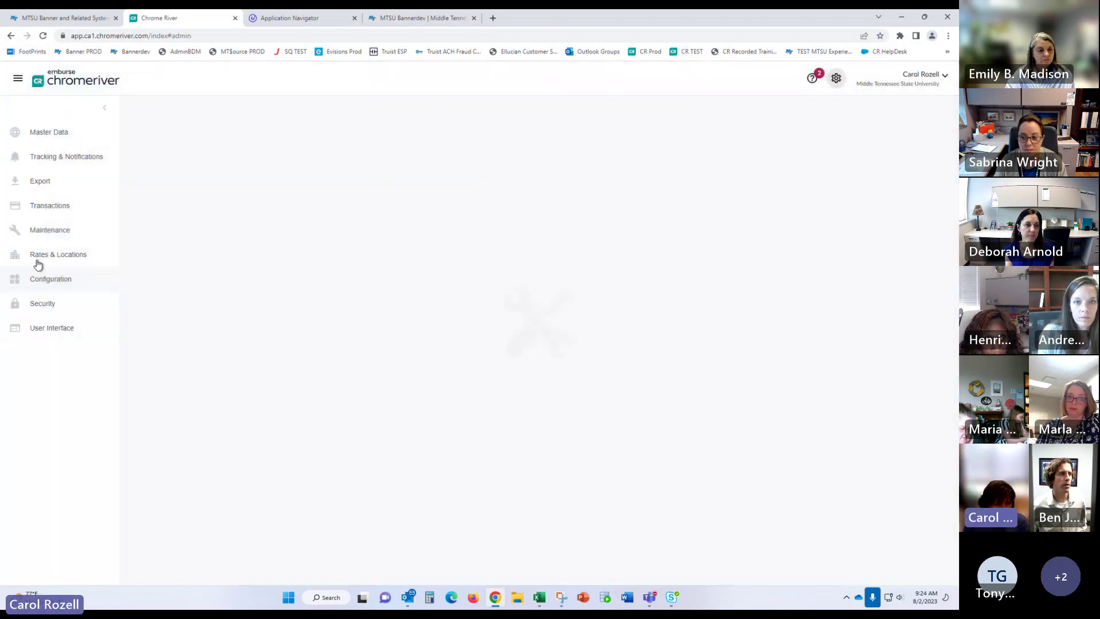
{"action": "left_click", "coordinate": [26, 137]}
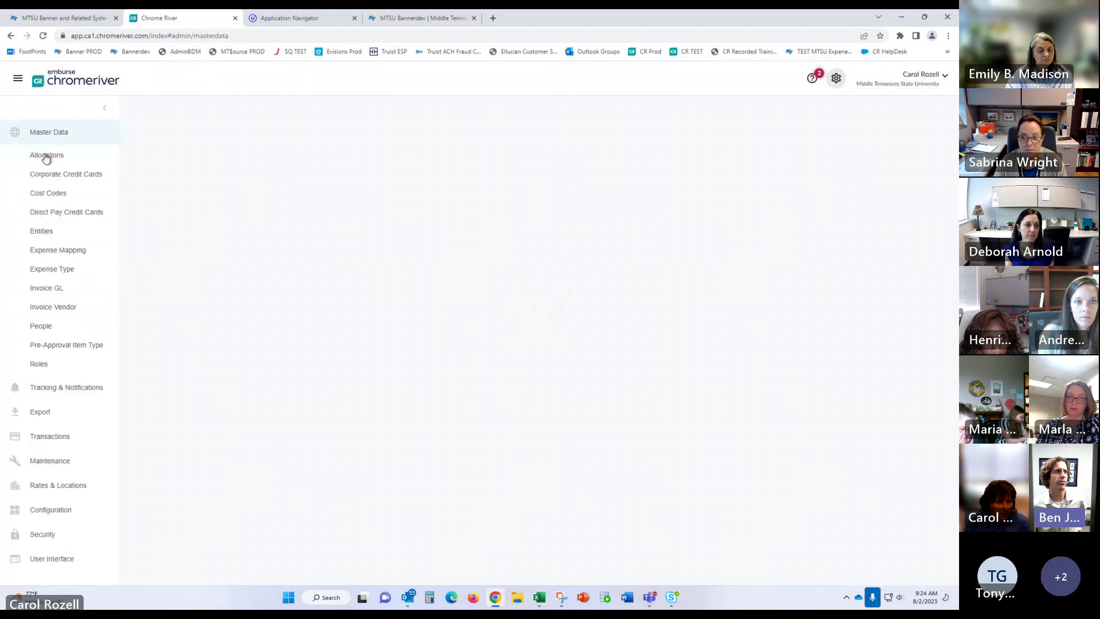
{"action": "left_click", "coordinate": [41, 331]}
{"action": "left_click", "coordinate": [156, 143]}
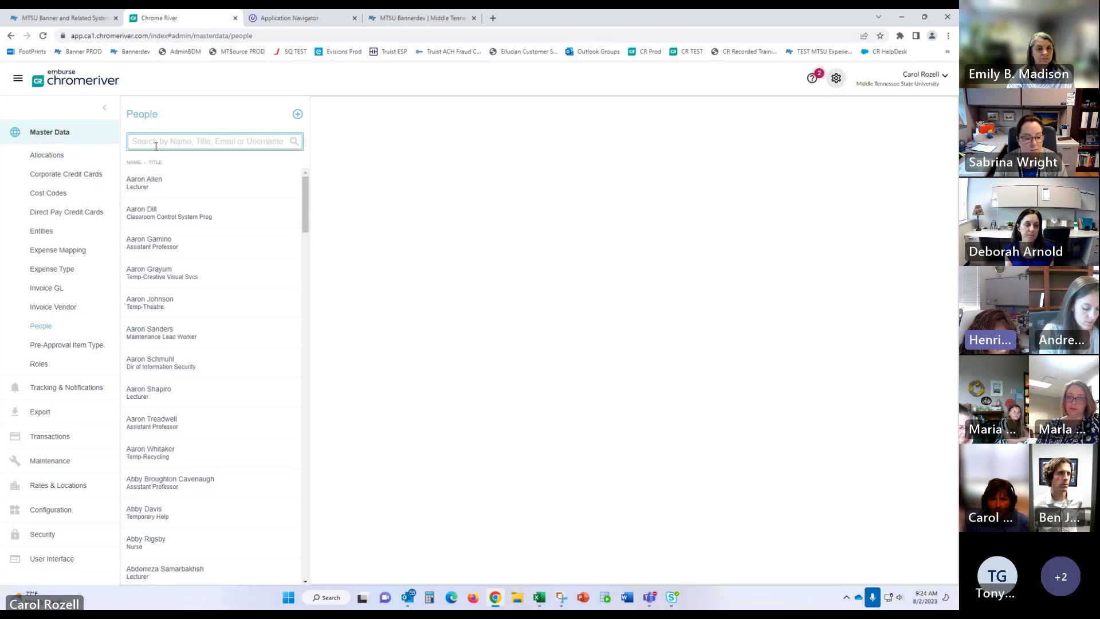
{"action": "type", "text": "Se"}
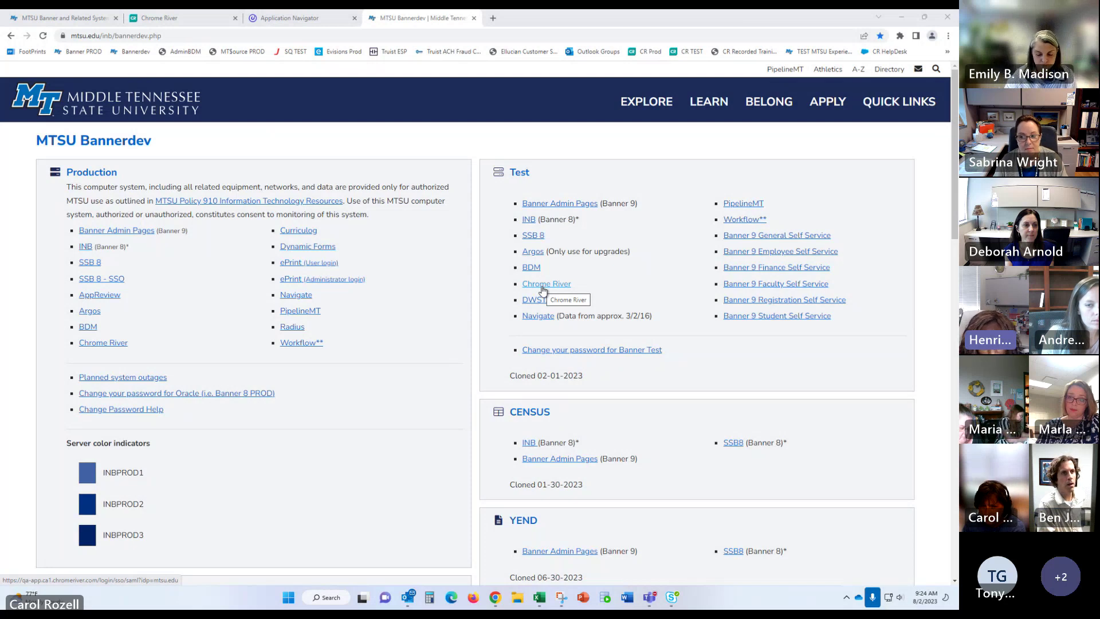
Step: Open the Test Chrome River site from Bannerdev and create a blank pre-approval report
{"action": "left_click", "coordinate": [543, 287]}
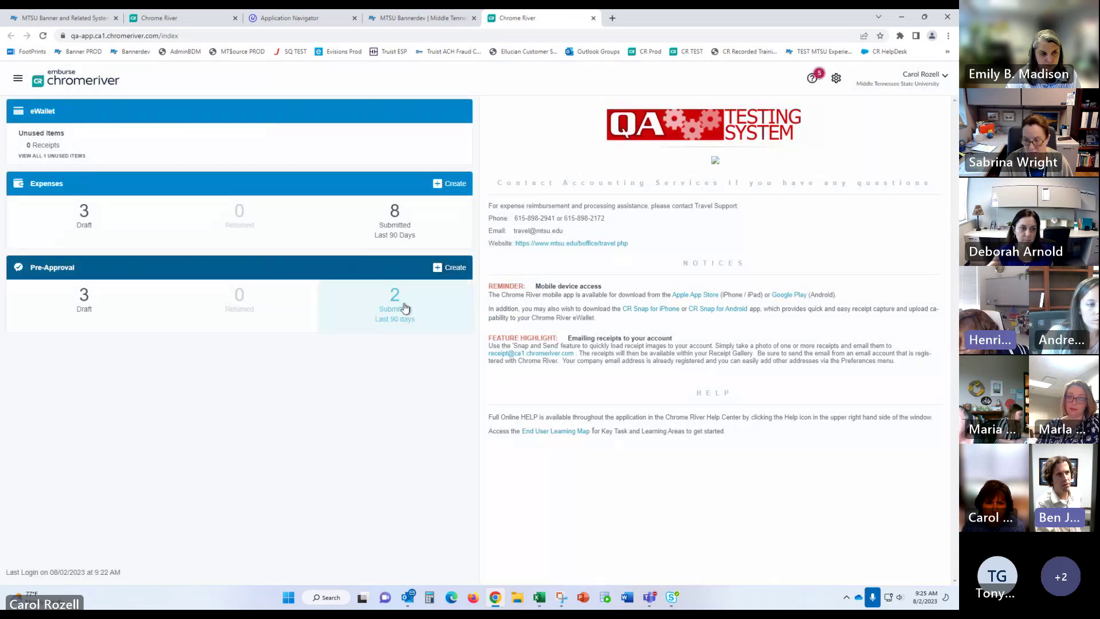
{"action": "left_click", "coordinate": [453, 268]}
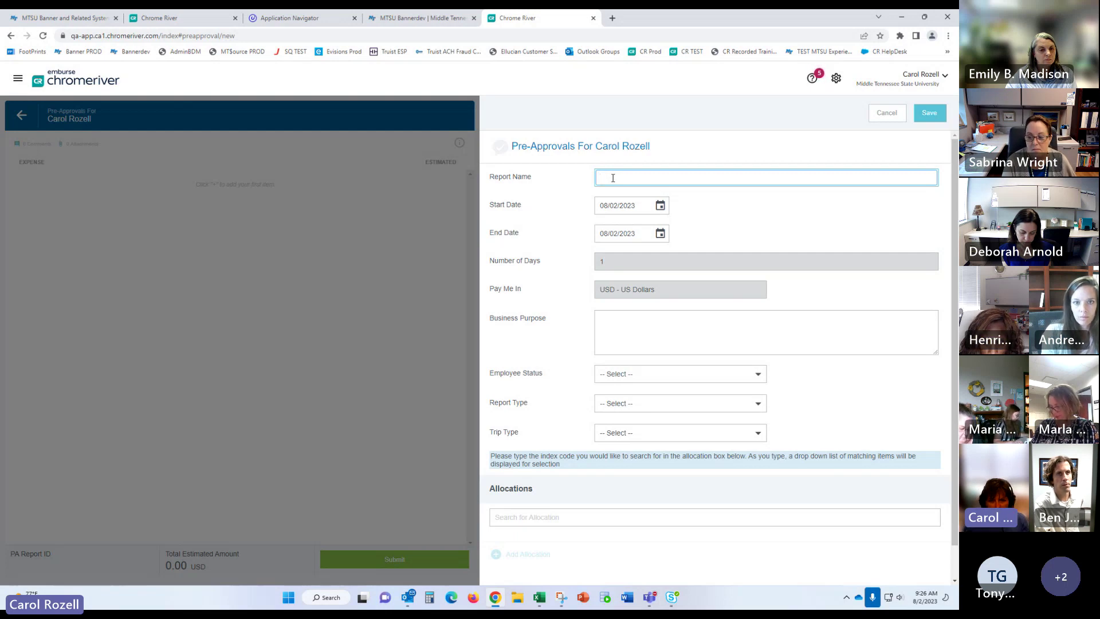
Step: Enter a Student Travel report name that includes the student's name
{"action": "left_click", "coordinate": [653, 378]}
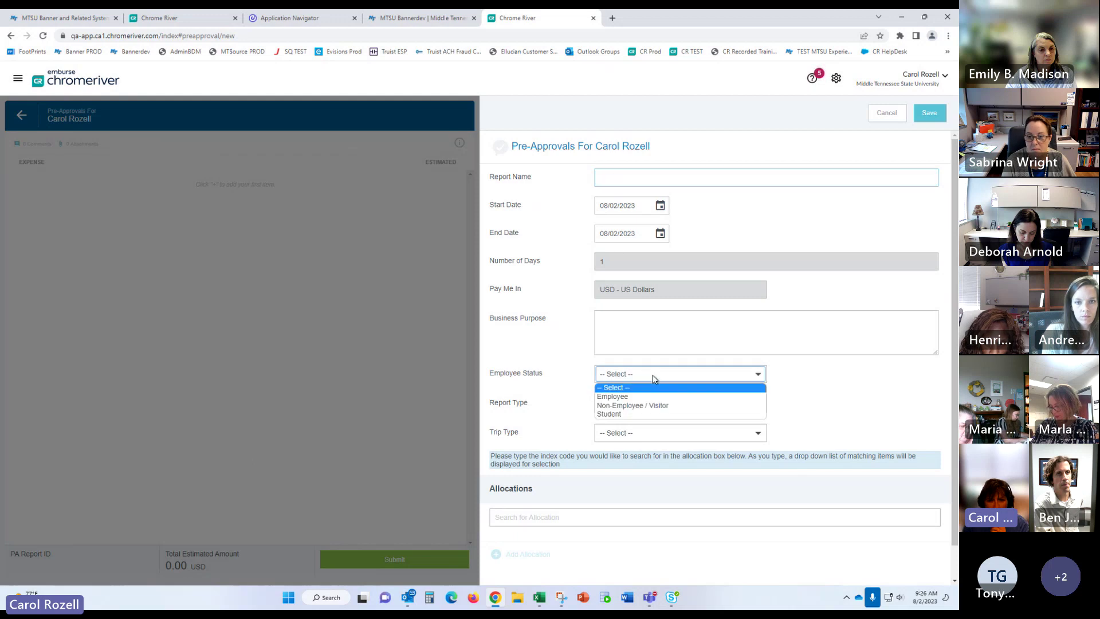
{"action": "left_click", "coordinate": [745, 179]}
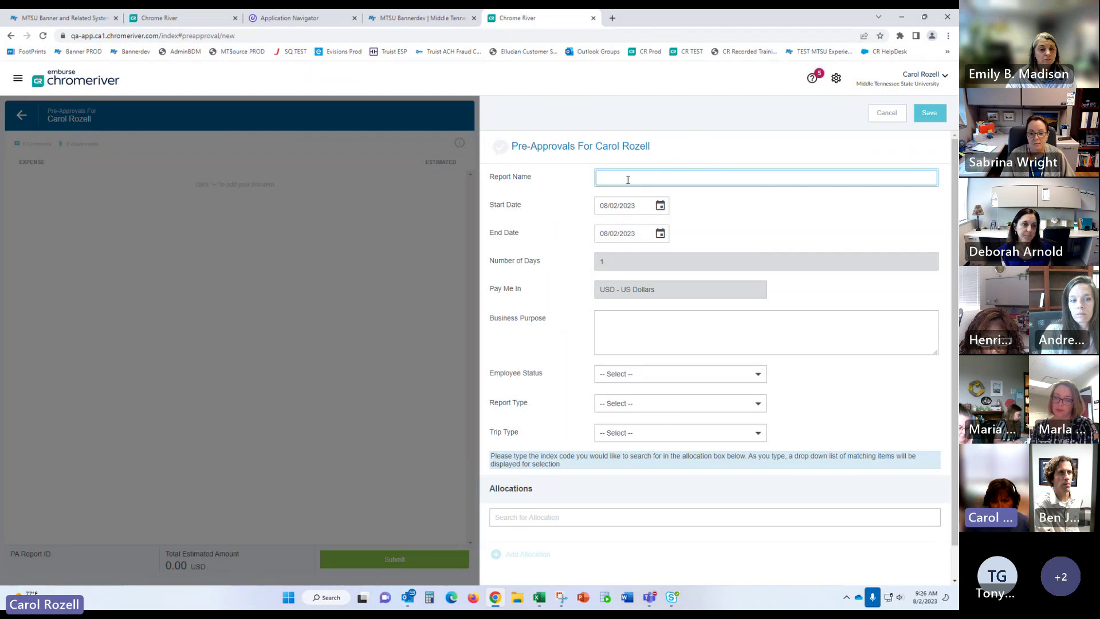
{"action": "type", "text": "Student"}
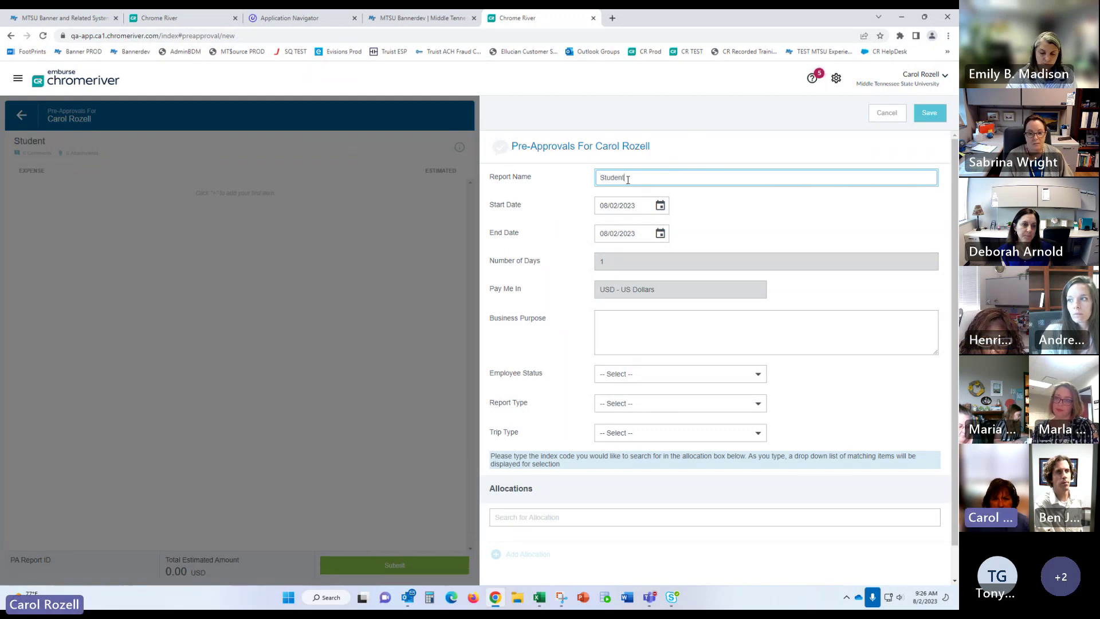
{"action": "type", "text": "-"}
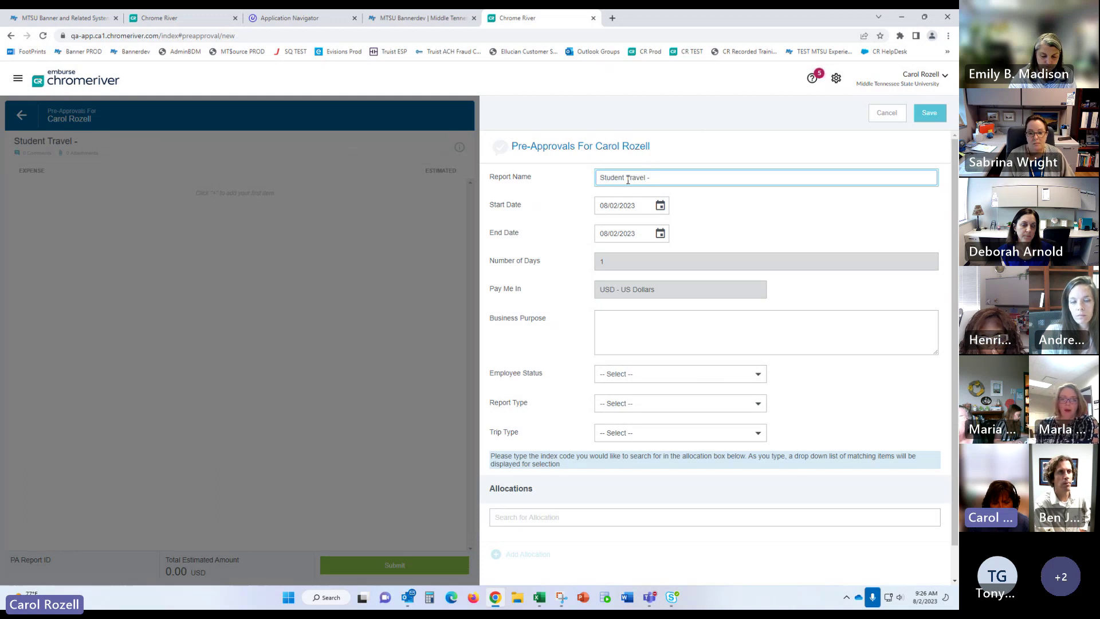
{"action": "type", "text": " Allisaon"}
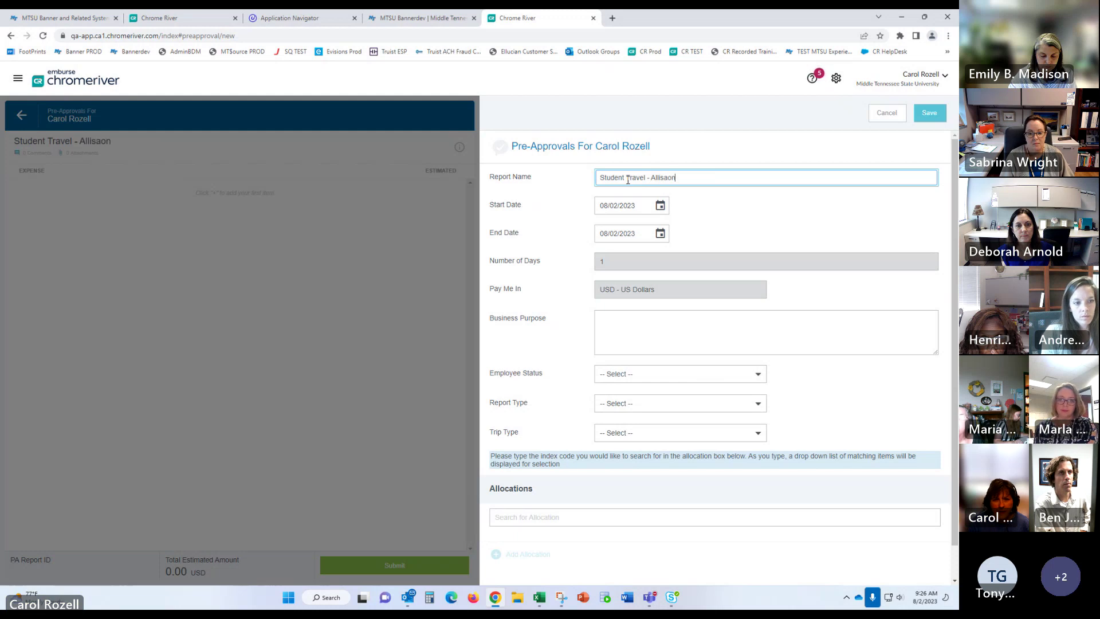
{"action": "key", "text": "BackSpace"}
{"action": "key", "text": "BackSpace"}
{"action": "key", "text": "BackSpace"}
{"action": "type", "text": "on som"}
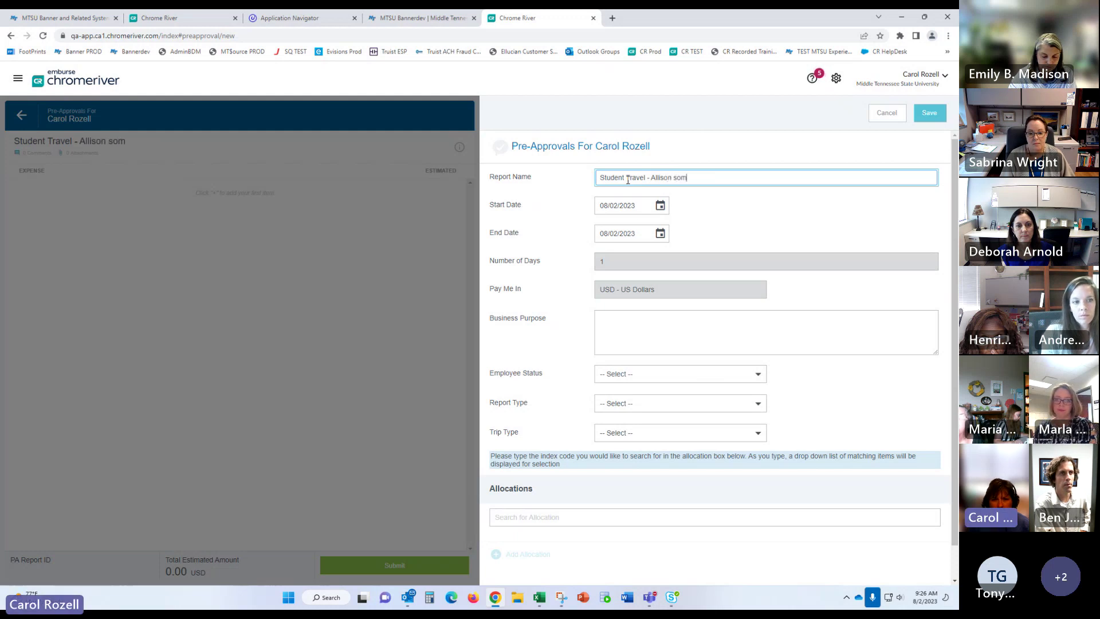
{"action": "type", "text": "ething"}
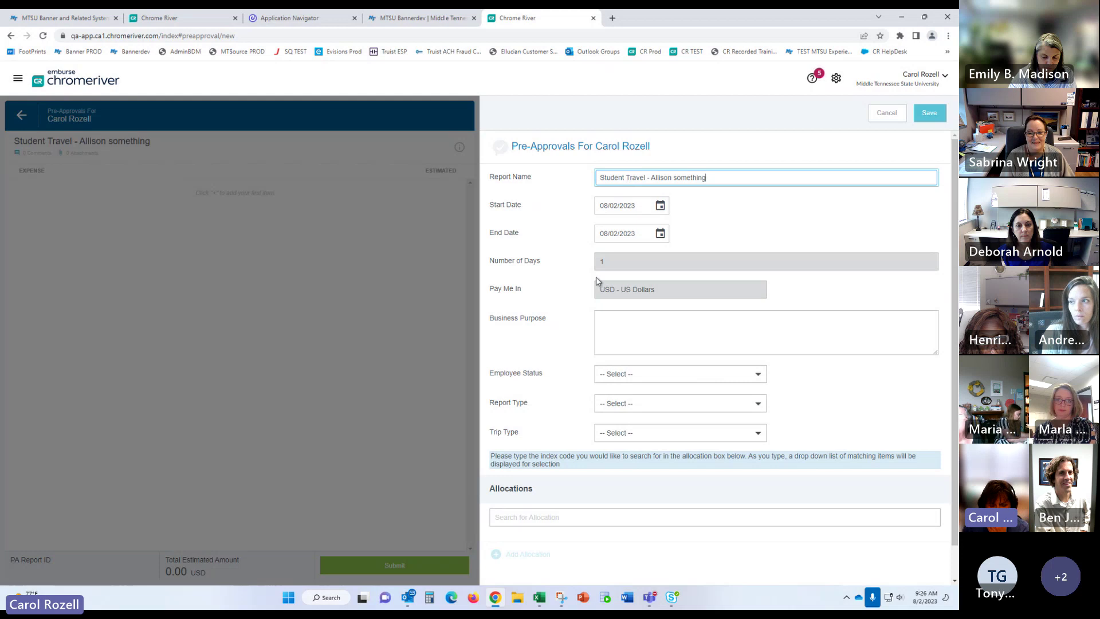
Step: Set Employee Status to Student, bringing up the M Number and Name fields
{"action": "left_click", "coordinate": [636, 380]}
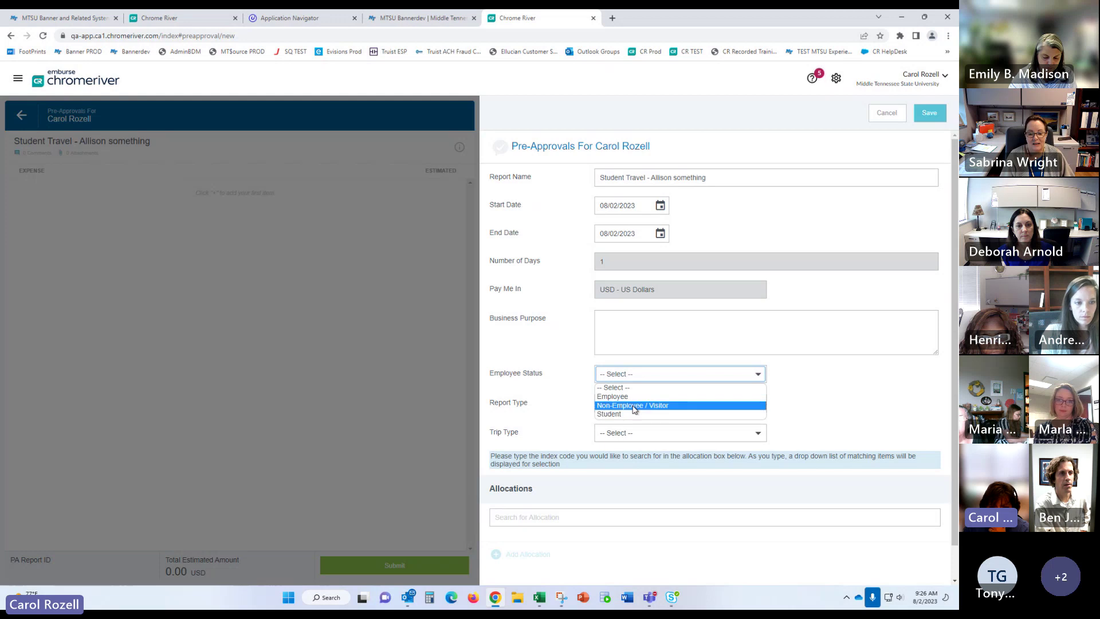
{"action": "left_click", "coordinate": [623, 415]}
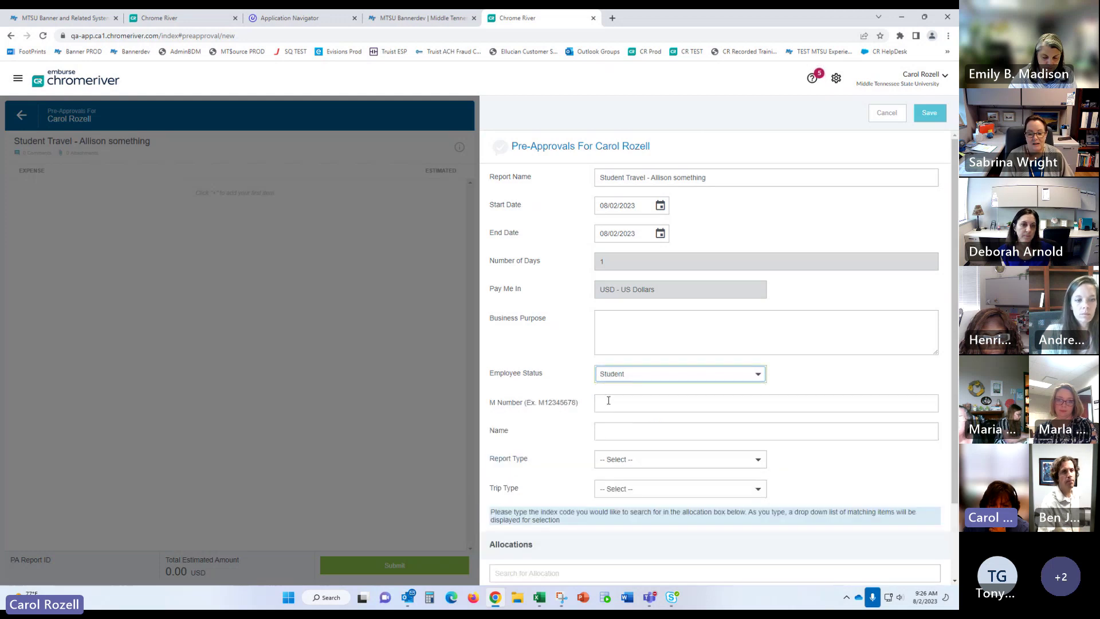
{"action": "left_click", "coordinate": [610, 401]}
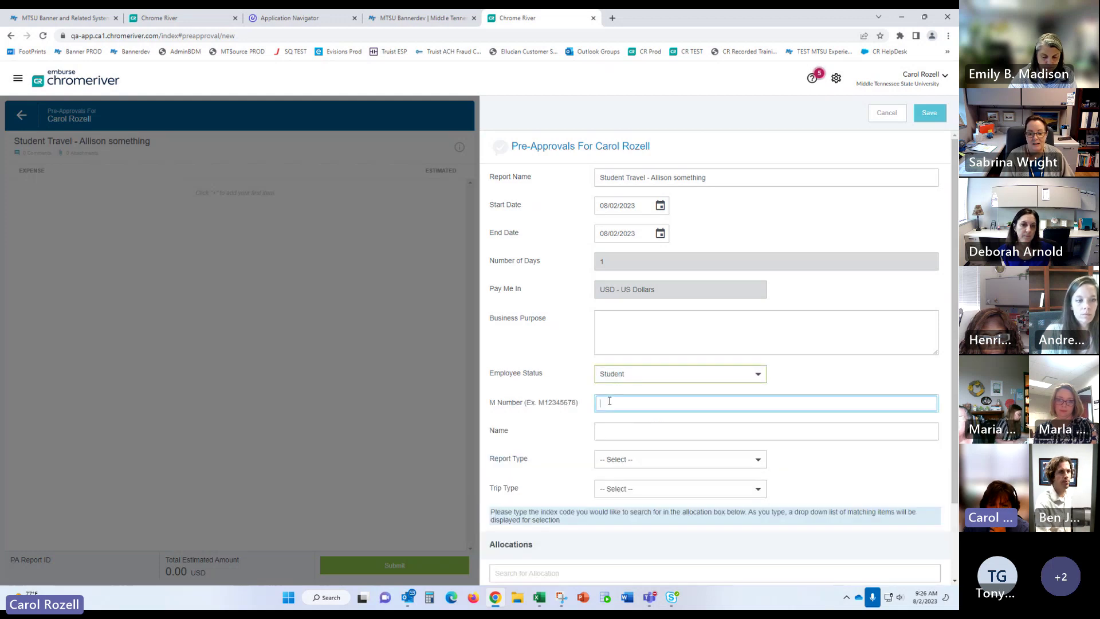
{"action": "left_click", "coordinate": [619, 431]}
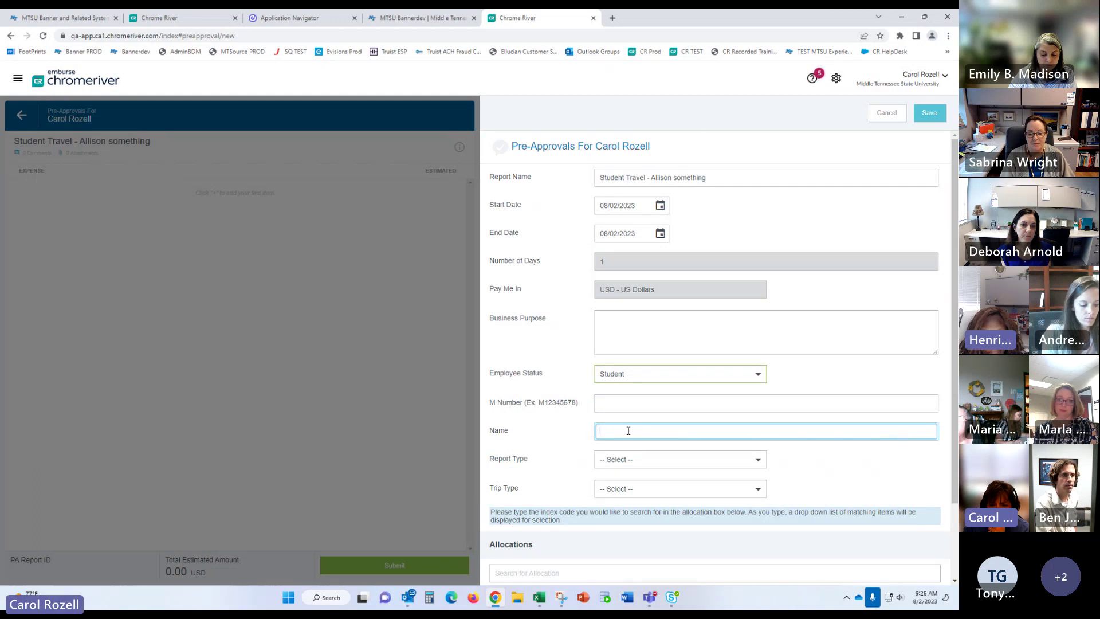
Step: Set Report Type to Administration and Trip Type to Out-of-State
{"action": "left_click", "coordinate": [651, 461]}
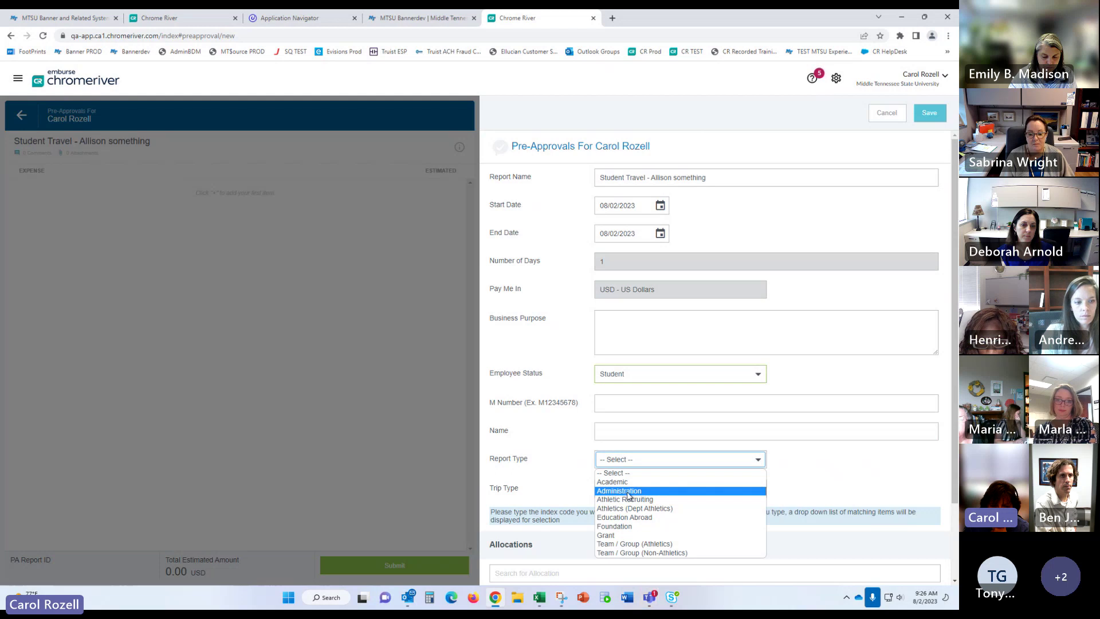
{"action": "left_click", "coordinate": [692, 426]}
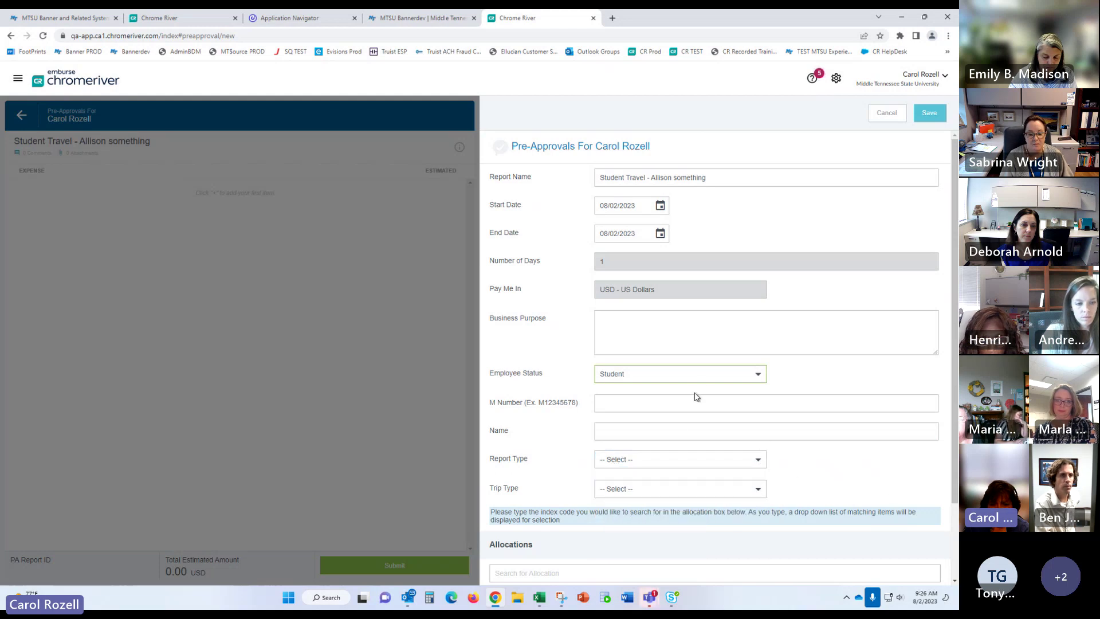
{"action": "left_click", "coordinate": [654, 461]}
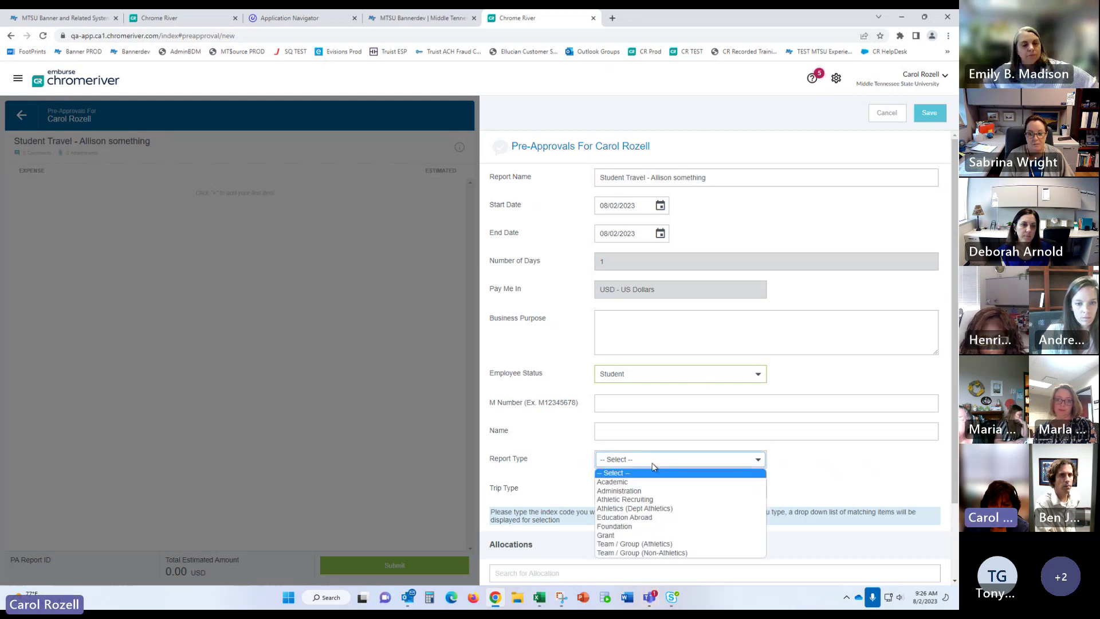
{"action": "left_click", "coordinate": [634, 483]}
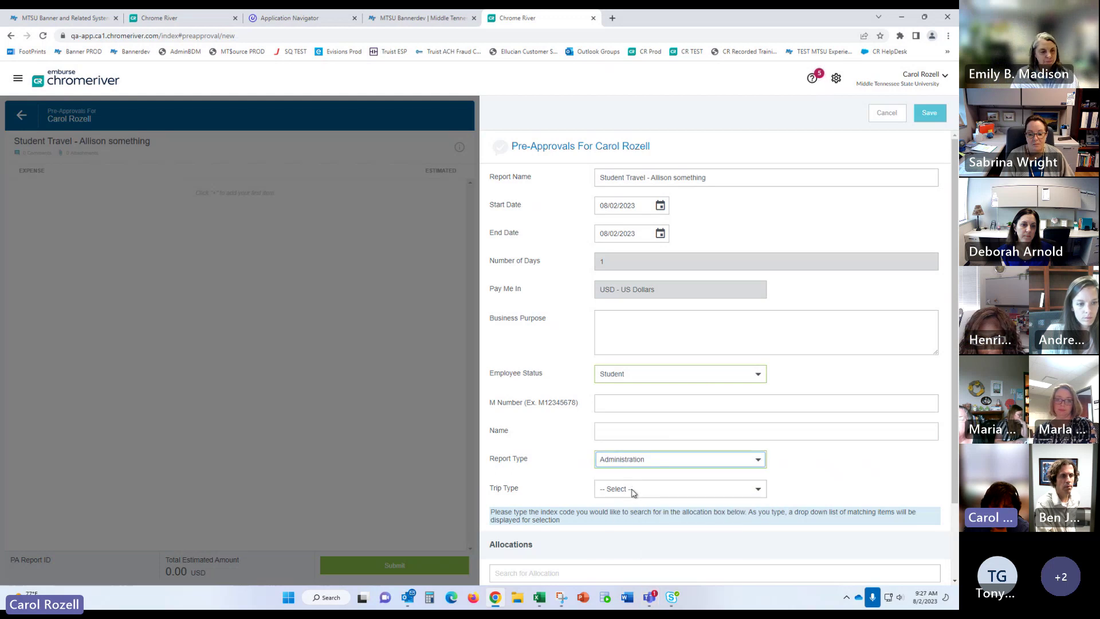
{"action": "left_click", "coordinate": [635, 486]}
{"action": "left_click", "coordinate": [633, 529]}
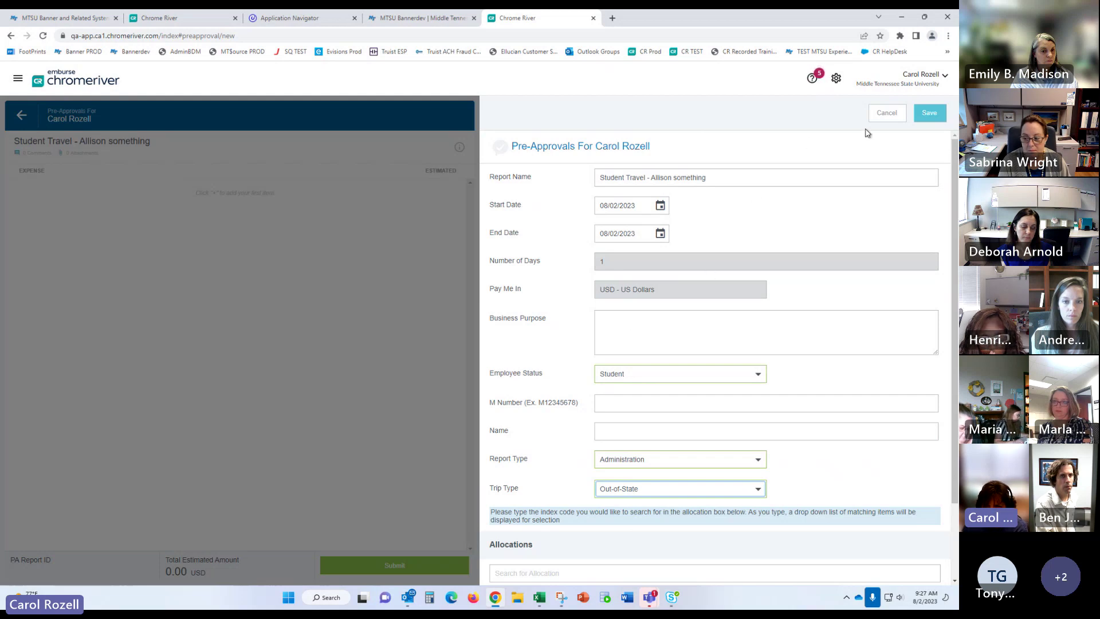
Step: Cancel the draft, create a new pre-approval, and set Employee Status to Non-Employee / Visitor
{"action": "left_click", "coordinate": [883, 114]}
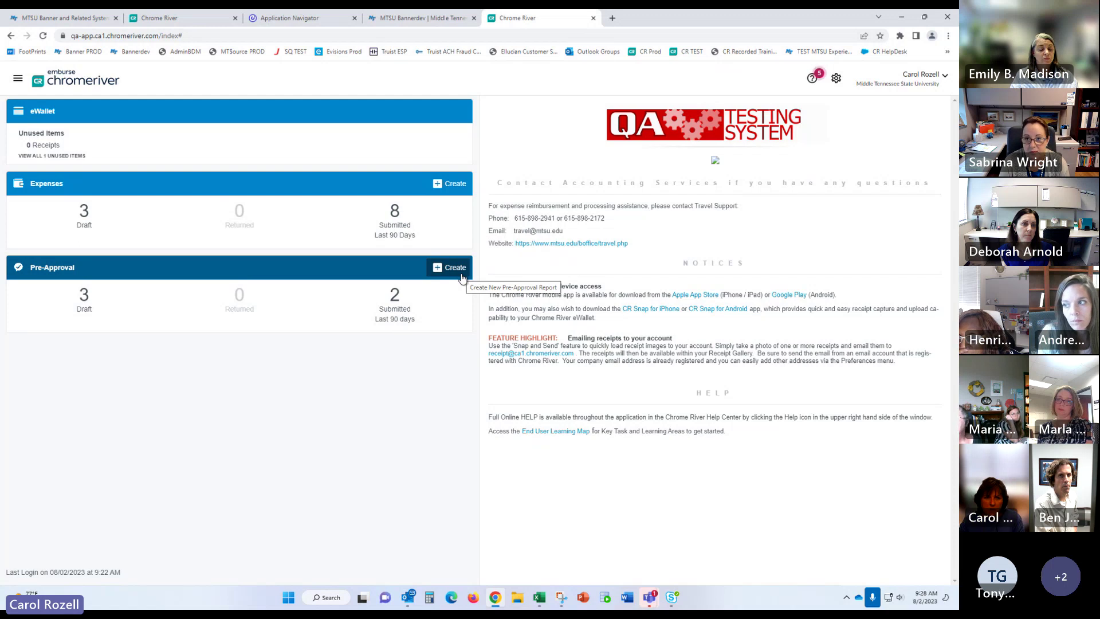
{"action": "left_click", "coordinate": [461, 277]}
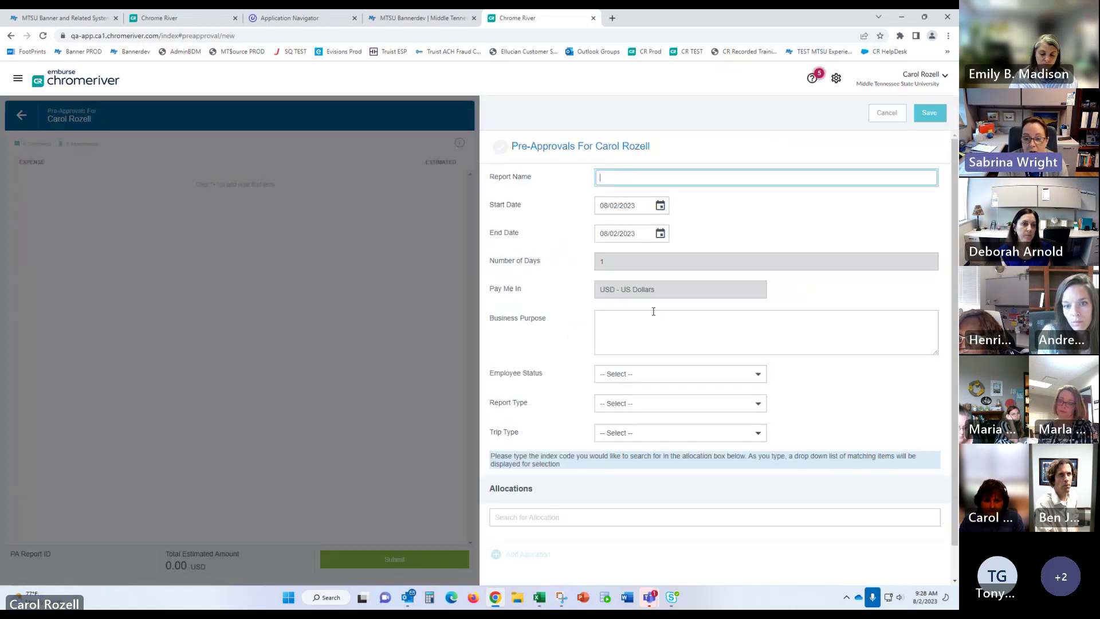
{"action": "left_click", "coordinate": [629, 380]}
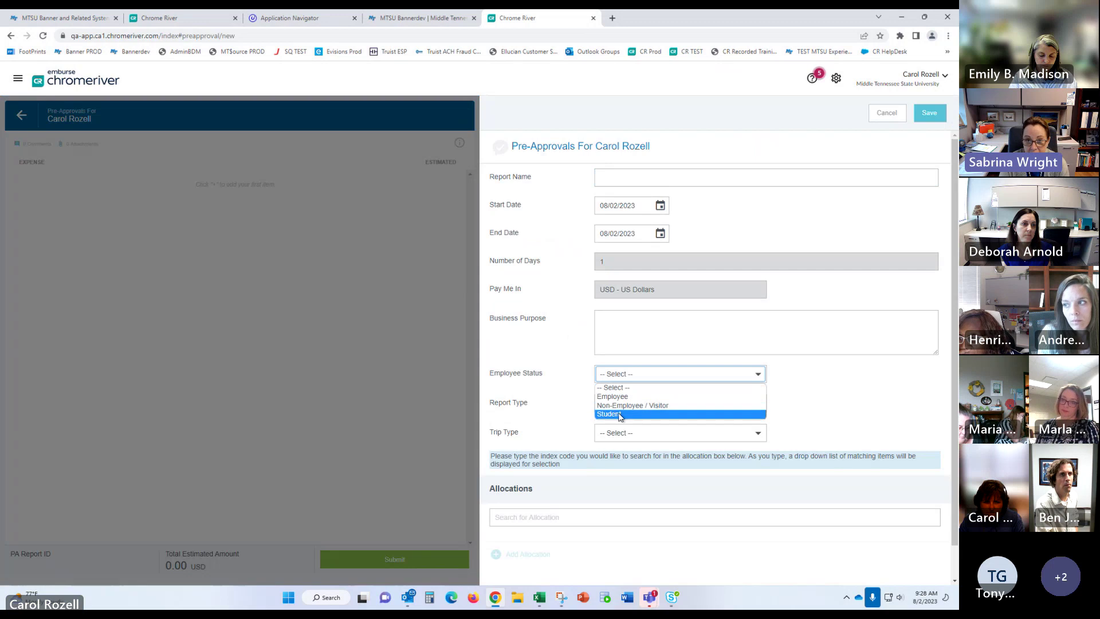
{"action": "left_click", "coordinate": [657, 405]}
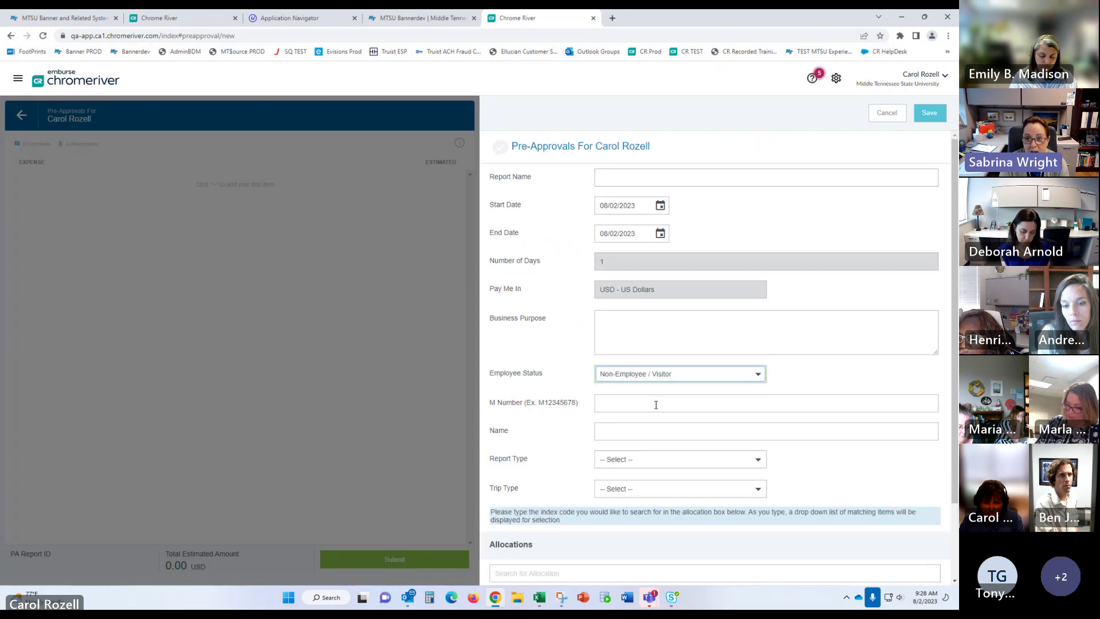
{"action": "left_click", "coordinate": [605, 403]}
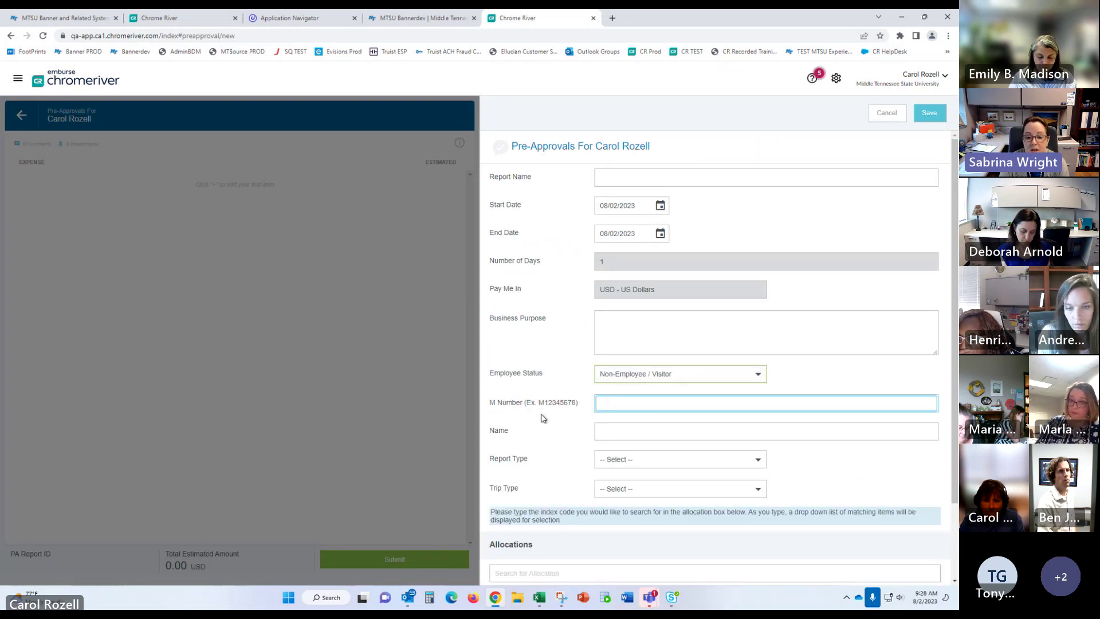
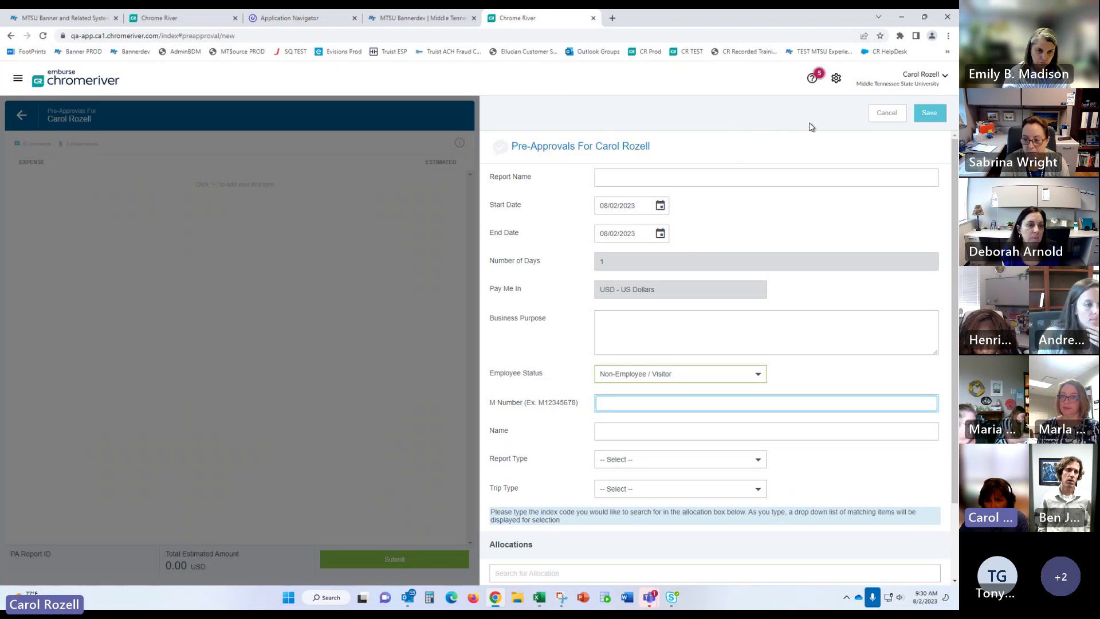
Step: Cancel the new pre-approval form to get back to the home dashboard
{"action": "left_click", "coordinate": [872, 117]}
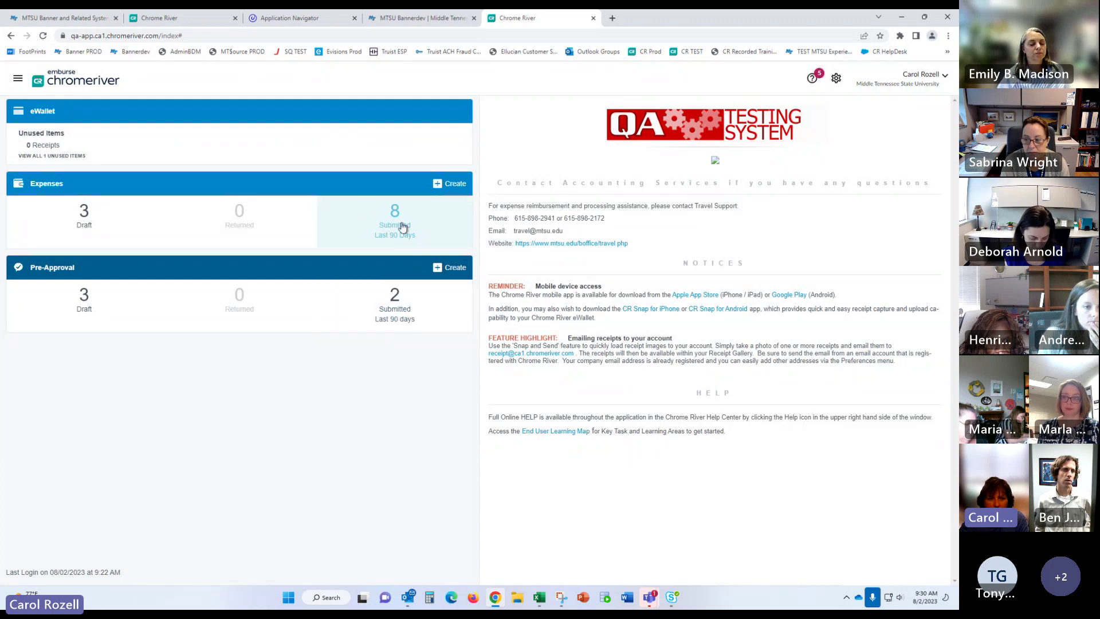
Step: Start and discard a new expense report, then open the 'testing meals tiles' draft
{"action": "left_click", "coordinate": [456, 184]}
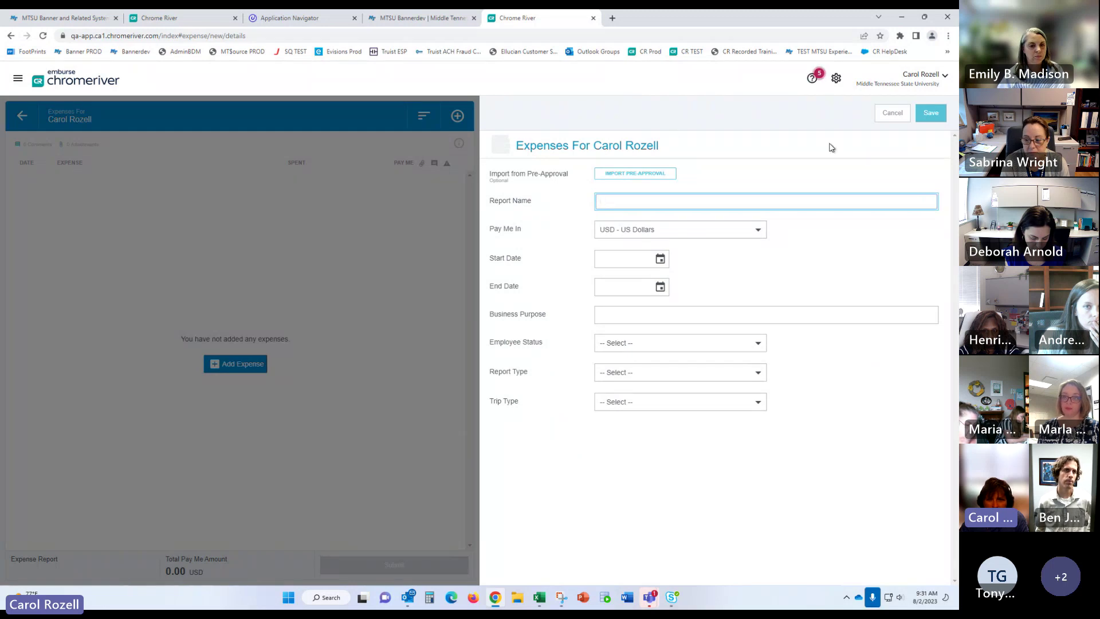
{"action": "left_click", "coordinate": [888, 113]}
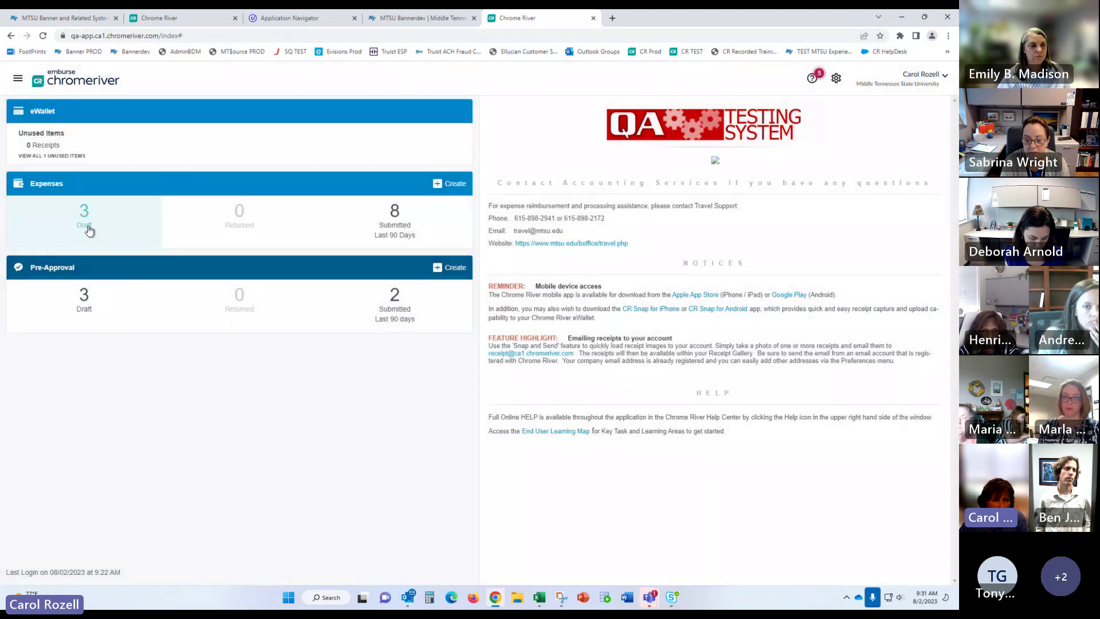
{"action": "left_click", "coordinate": [86, 227]}
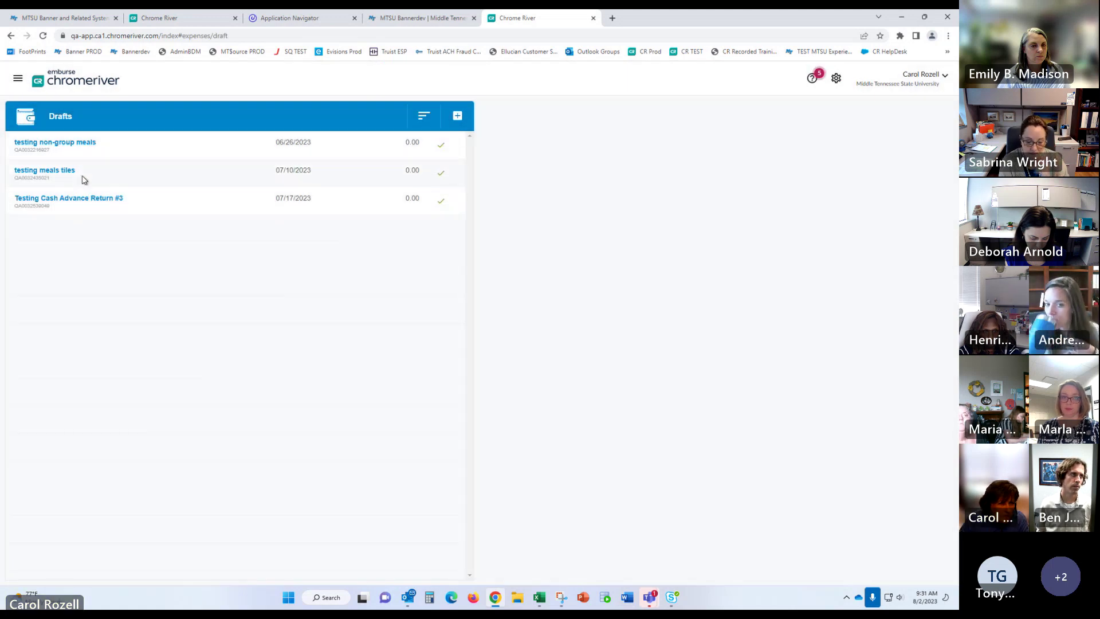
{"action": "left_click", "coordinate": [84, 179]}
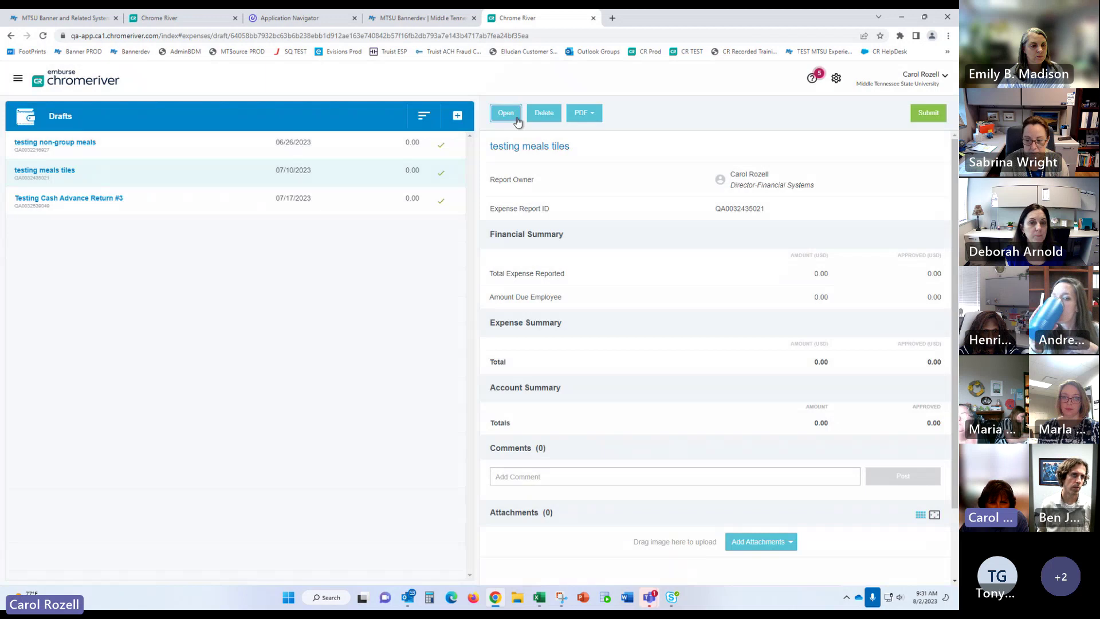
{"action": "left_click", "coordinate": [510, 118]}
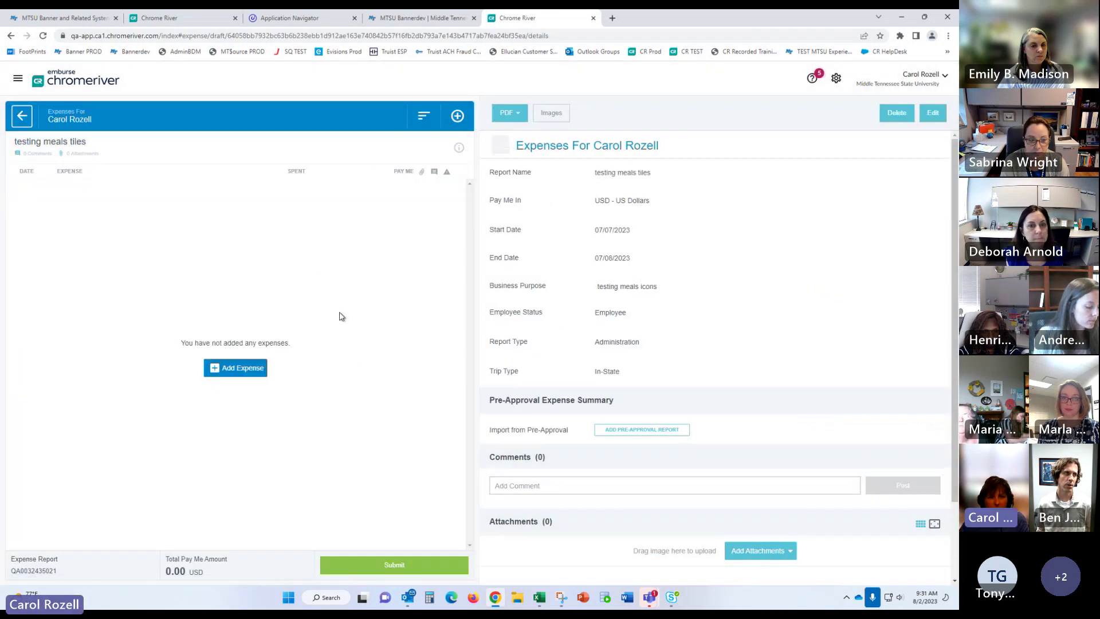
Step: Start a new Lodging expense in the draft and cancel it without saving
{"action": "left_click", "coordinate": [250, 372]}
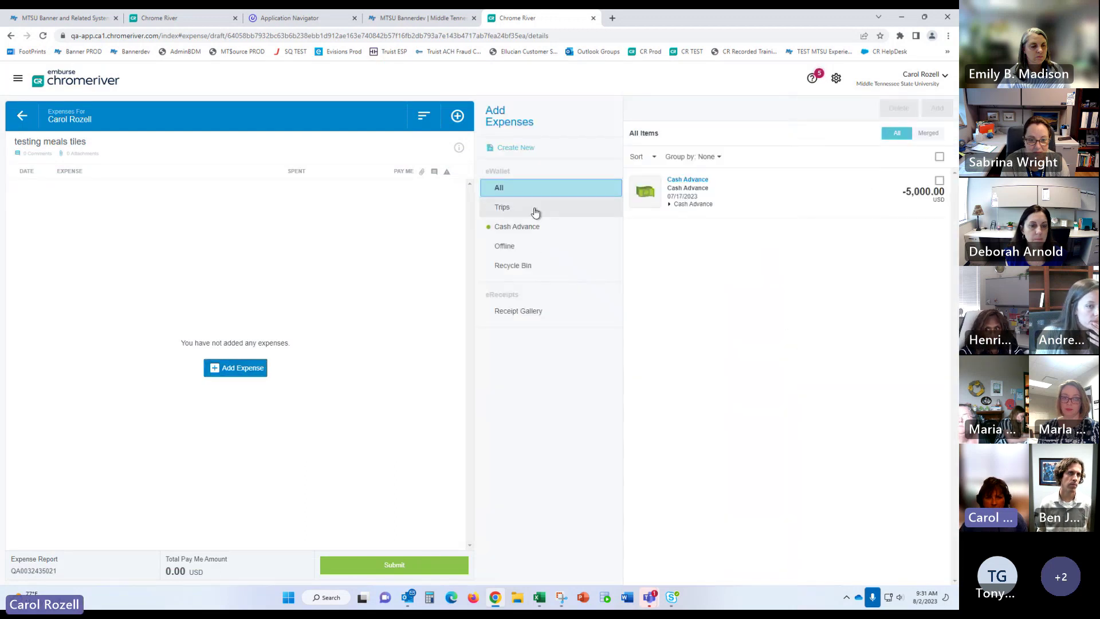
{"action": "left_click", "coordinate": [522, 148]}
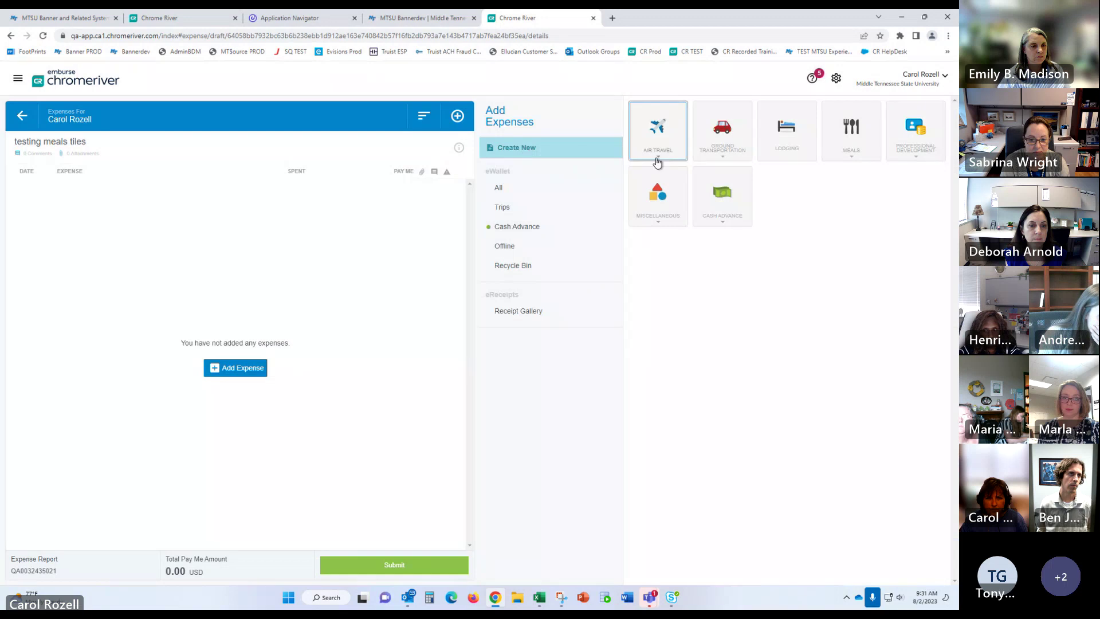
{"action": "left_click", "coordinate": [776, 143]}
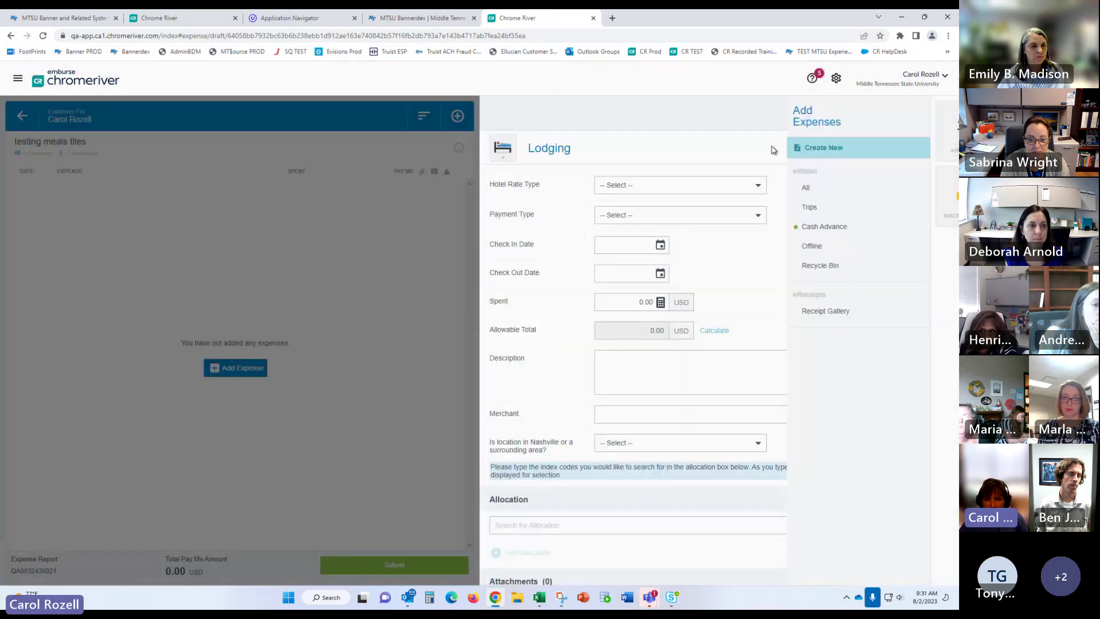
{"action": "scroll", "coordinate": [773, 343], "scroll_direction": "down", "scroll_amount": 3}
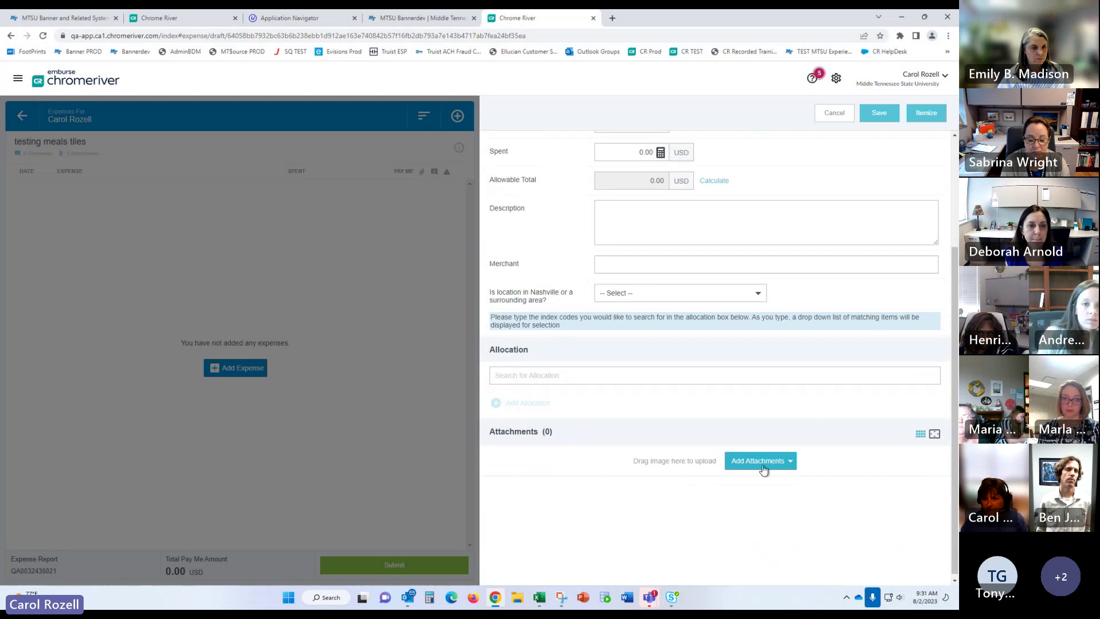
{"action": "scroll", "coordinate": [722, 333], "scroll_direction": "up", "scroll_amount": 3}
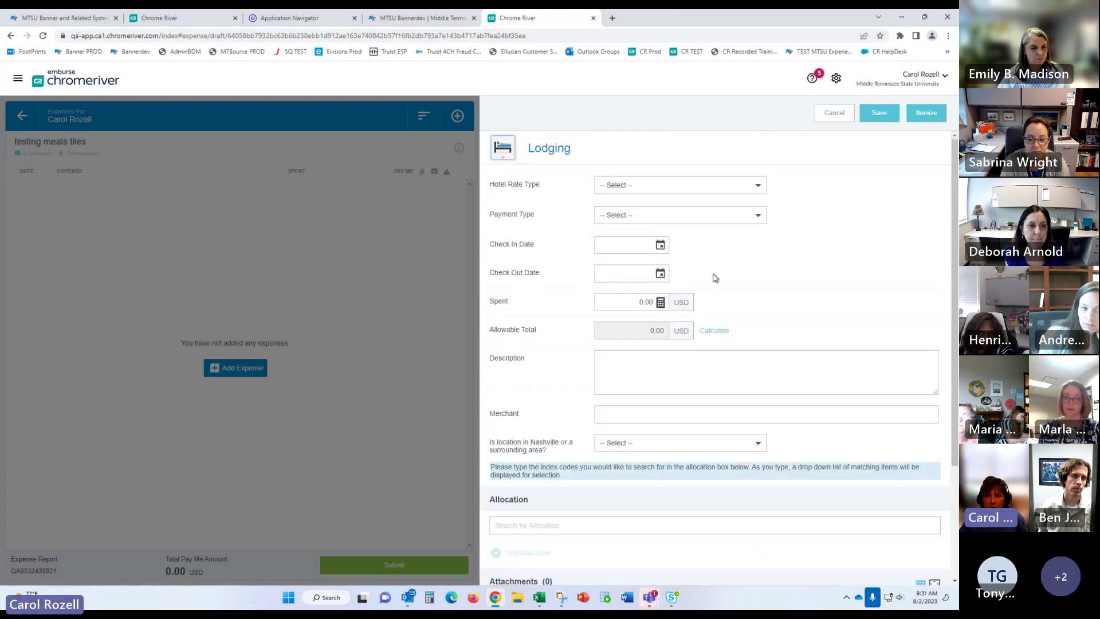
{"action": "left_click", "coordinate": [827, 114]}
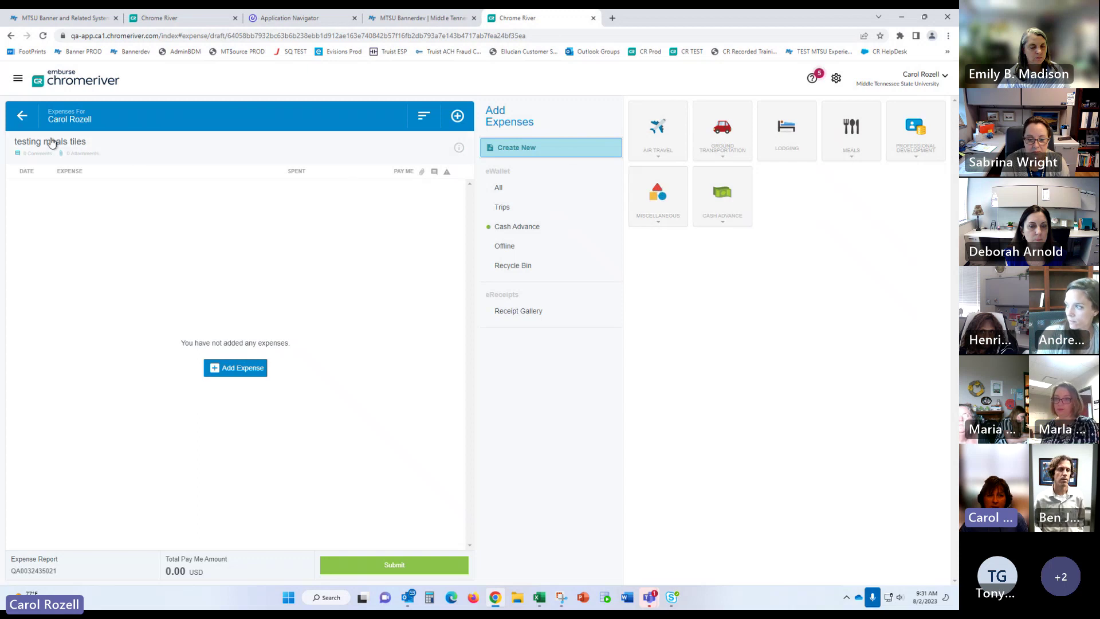
Step: View the 'testing meals tiles' report details
{"action": "left_click", "coordinate": [52, 143]}
{"action": "scroll", "coordinate": [708, 451], "scroll_direction": "down", "scroll_amount": 2}
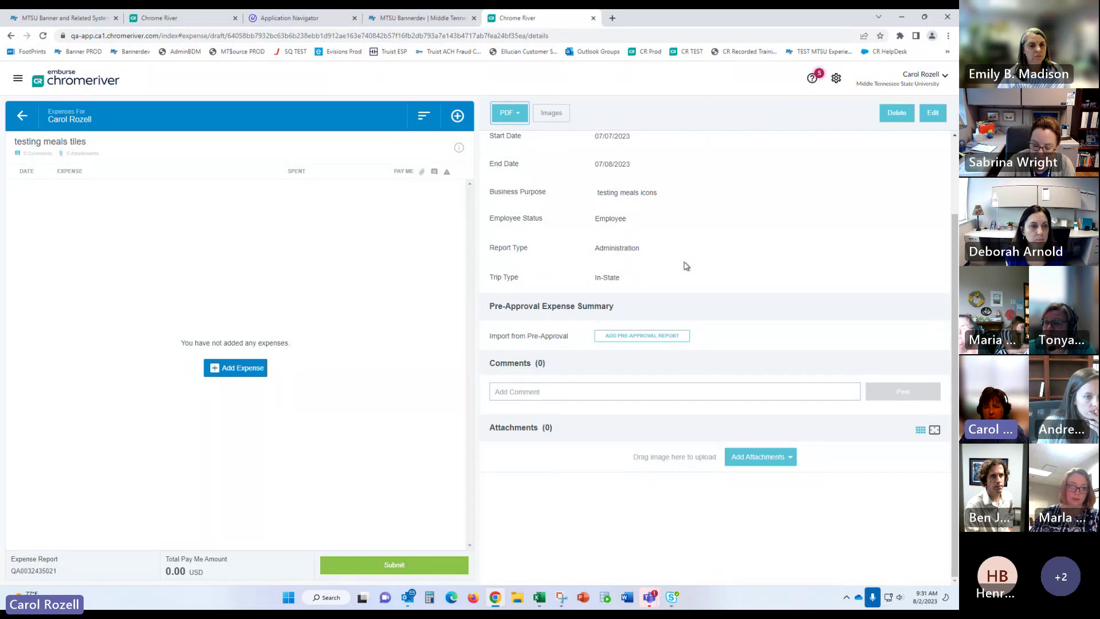
{"action": "scroll", "coordinate": [689, 262], "scroll_direction": "up", "scroll_amount": 2}
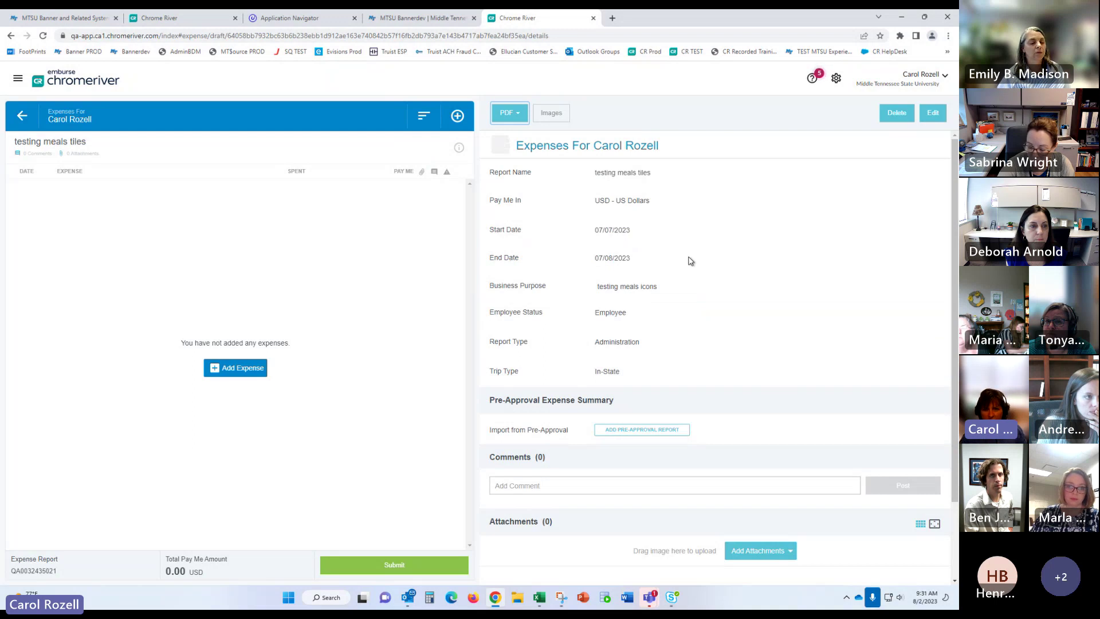
Step: Open a new Lodging expense form again, review it, and cancel it unsaved
{"action": "left_click", "coordinate": [458, 117]}
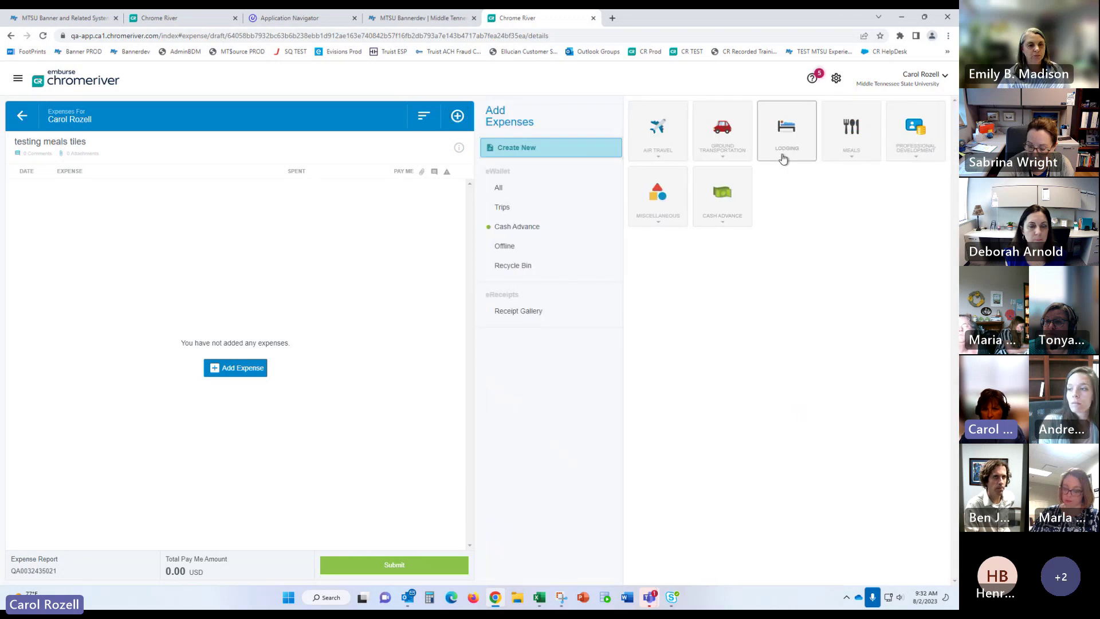
{"action": "left_click", "coordinate": [783, 154]}
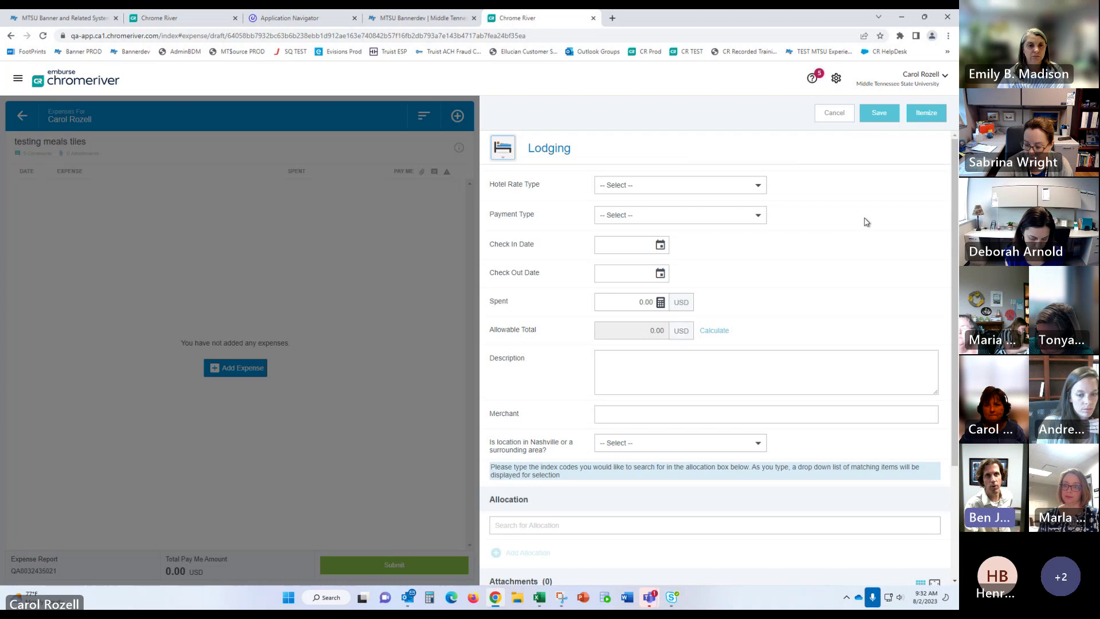
{"action": "left_click", "coordinate": [834, 114]}
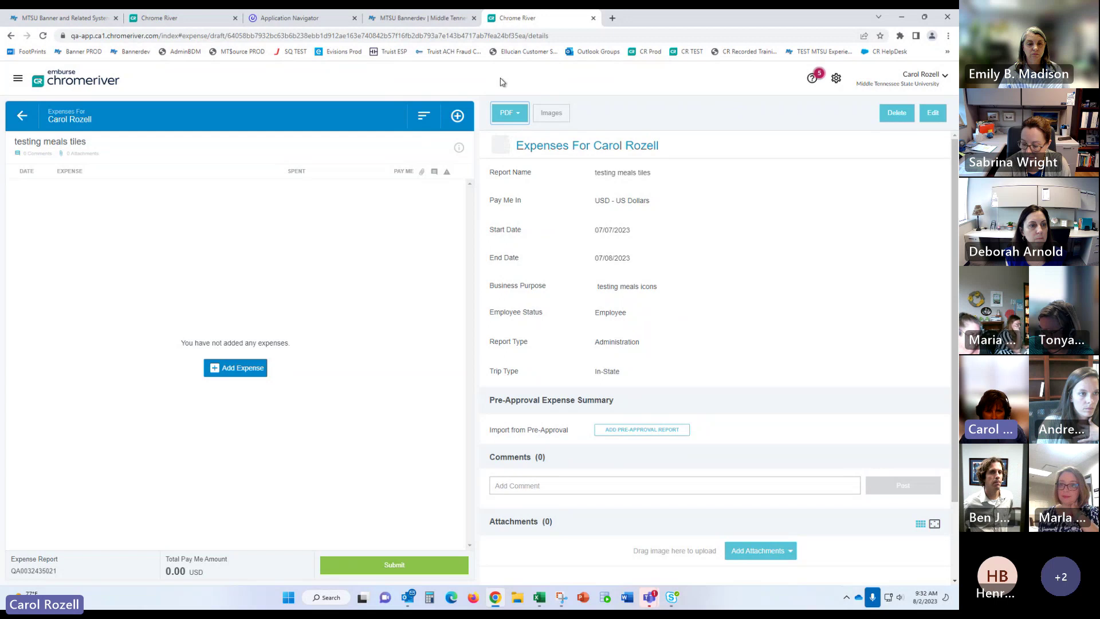
Step: Generate the full report PDF, scroll through it, and close it
{"action": "left_click", "coordinate": [518, 116]}
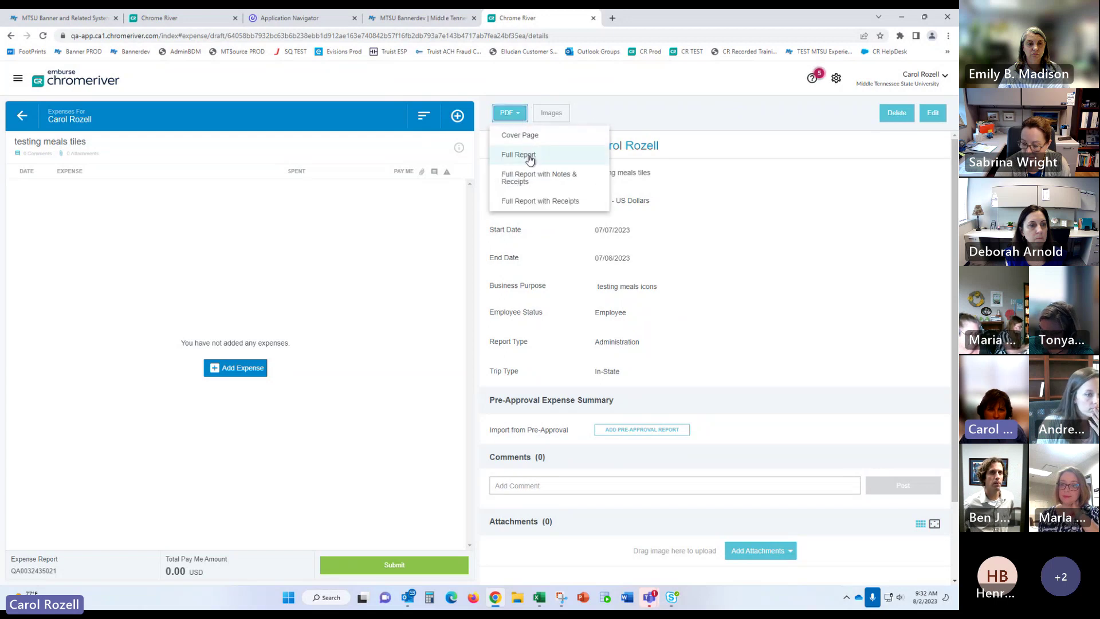
{"action": "left_click", "coordinate": [534, 176]}
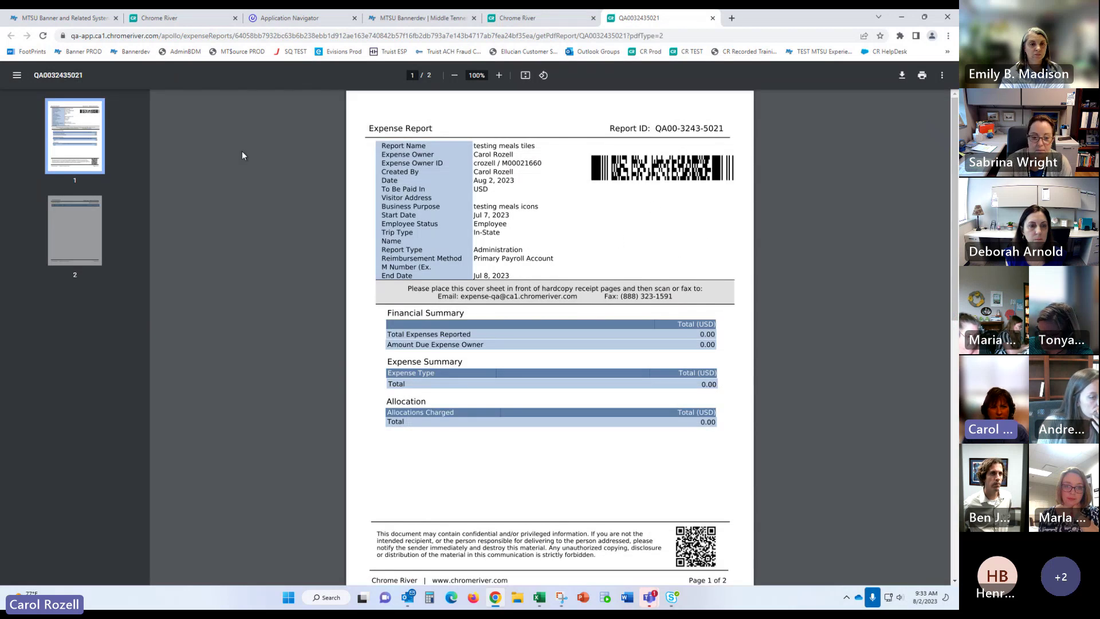
{"action": "scroll", "coordinate": [623, 252], "scroll_direction": "down", "scroll_amount": 1}
{"action": "scroll", "coordinate": [623, 252], "scroll_direction": "down", "scroll_amount": 3}
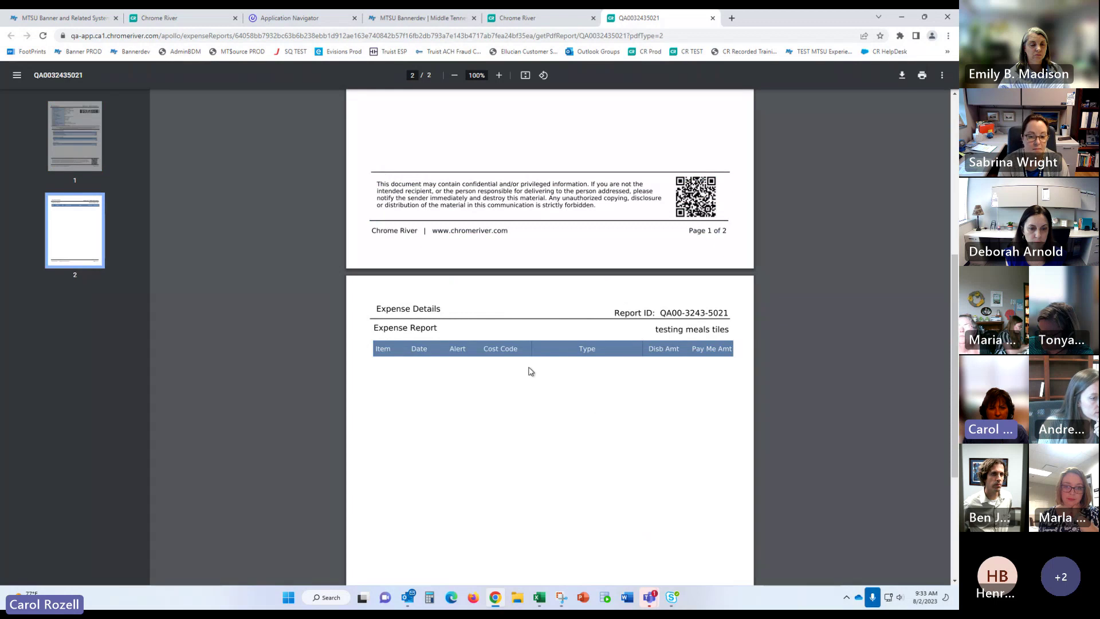
{"action": "scroll", "coordinate": [521, 256], "scroll_direction": "up", "scroll_amount": 4}
{"action": "scroll", "coordinate": [523, 187], "scroll_direction": "up", "scroll_amount": 3}
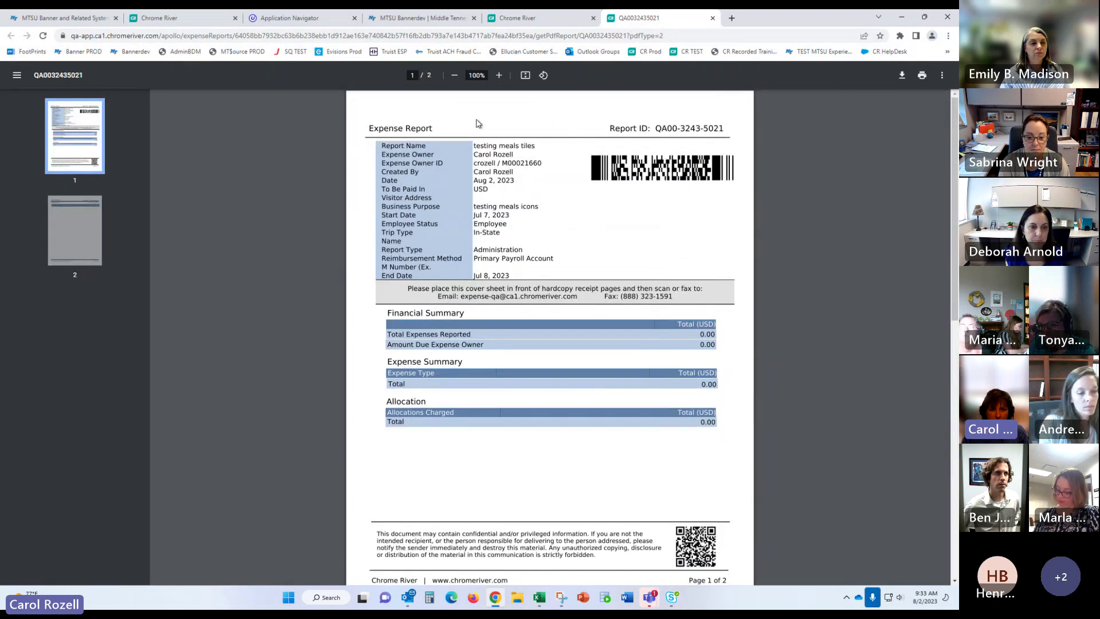
{"action": "left_click", "coordinate": [713, 19]}
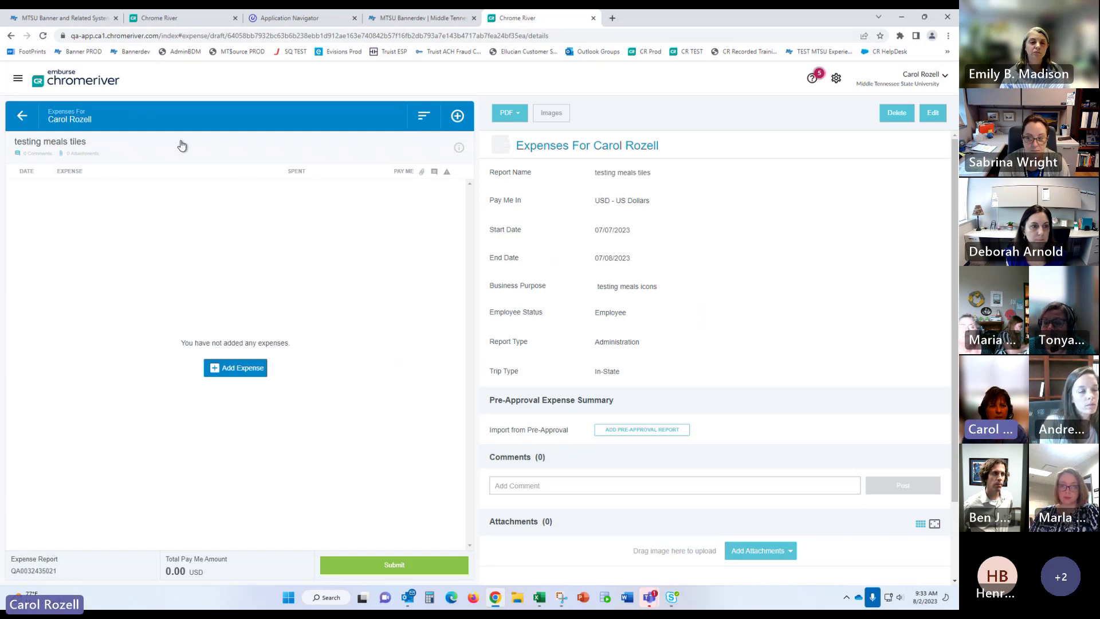
Step: Open the report's PDF cover page, showing 0.00 USD totals, then close it
{"action": "left_click", "coordinate": [509, 113]}
{"action": "left_click", "coordinate": [533, 178]}
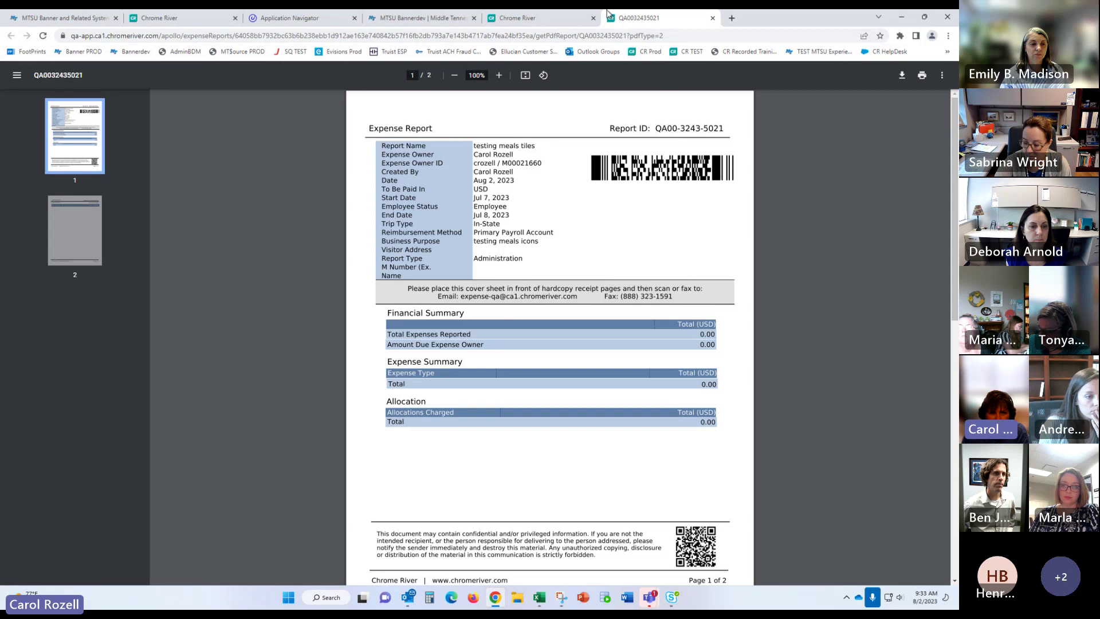
{"action": "left_click", "coordinate": [713, 19]}
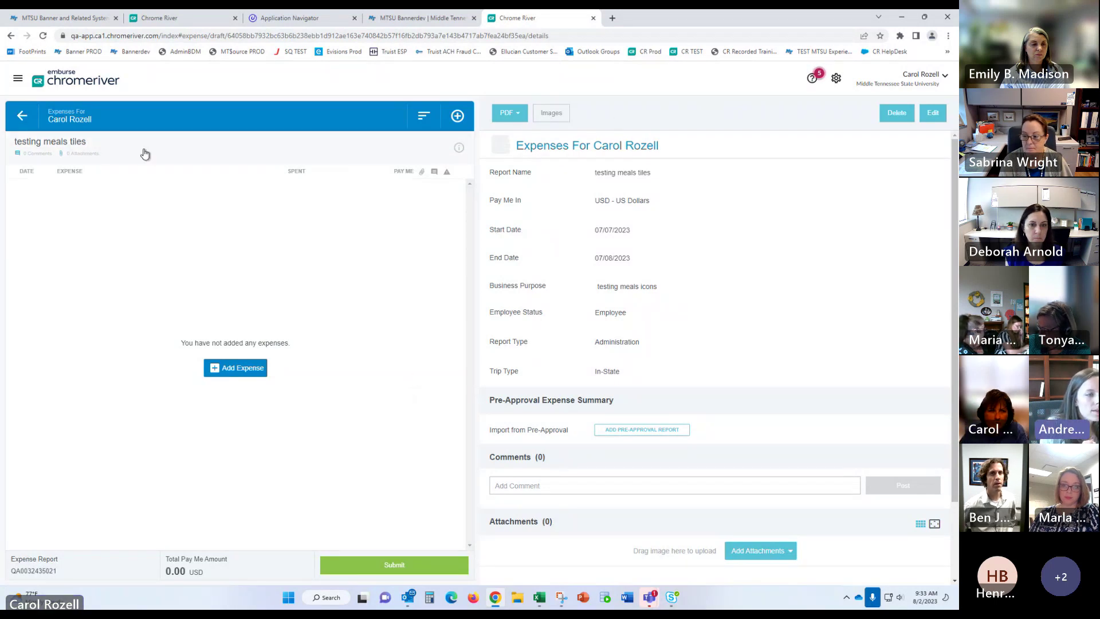
Step: Leave the draft for the dashboard and list the 8 submitted expense reports
{"action": "left_click", "coordinate": [56, 146]}
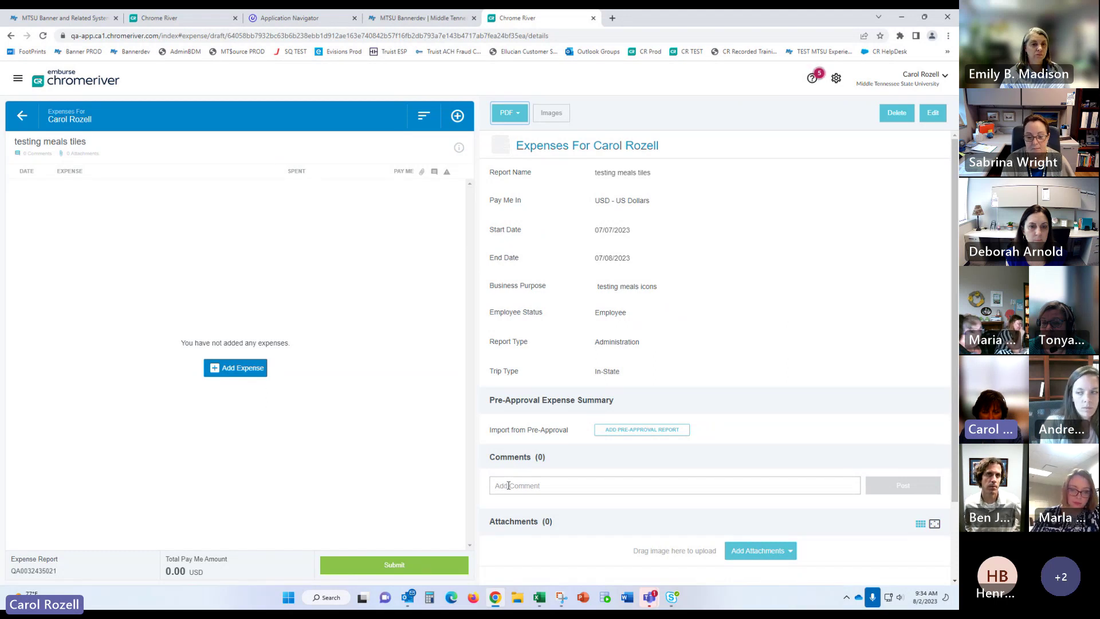
{"action": "left_click", "coordinate": [540, 486]}
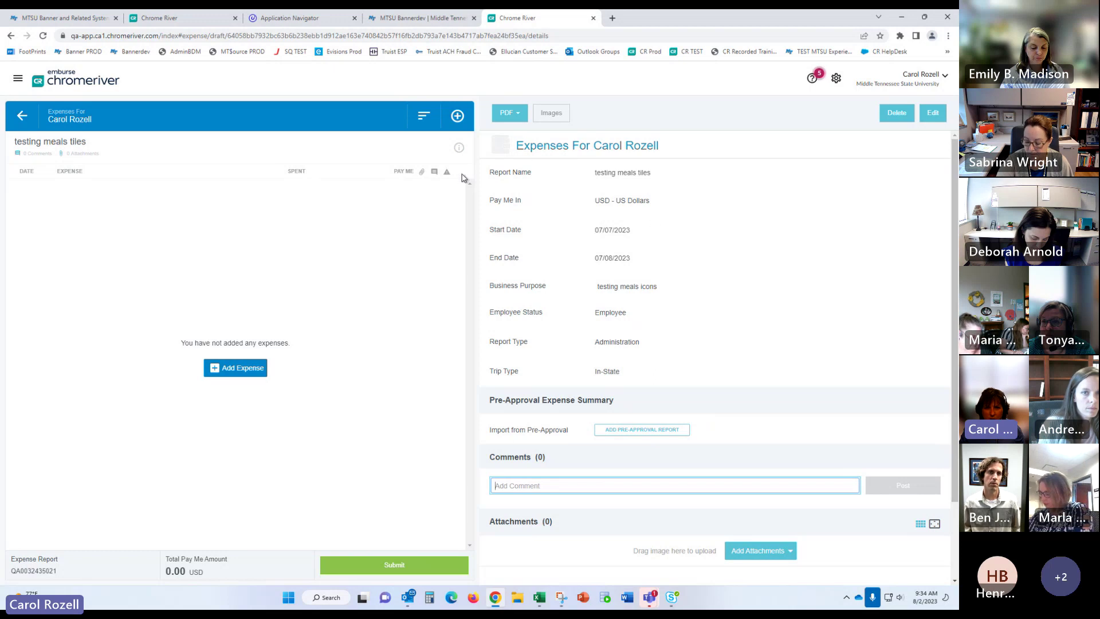
{"action": "left_click", "coordinate": [22, 115]}
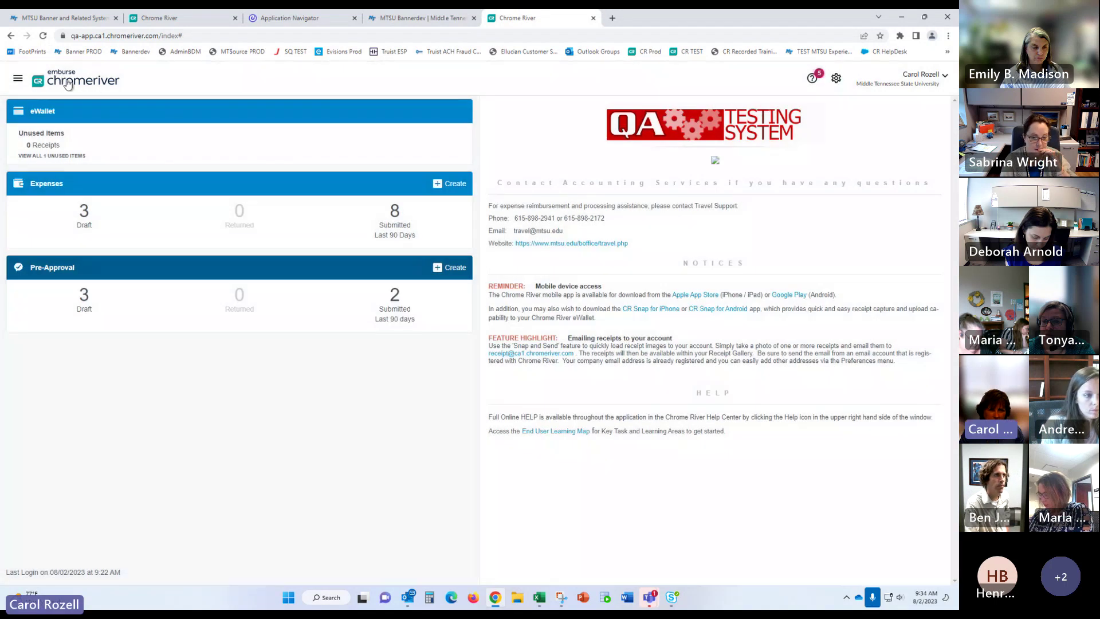
{"action": "left_click", "coordinate": [397, 221]}
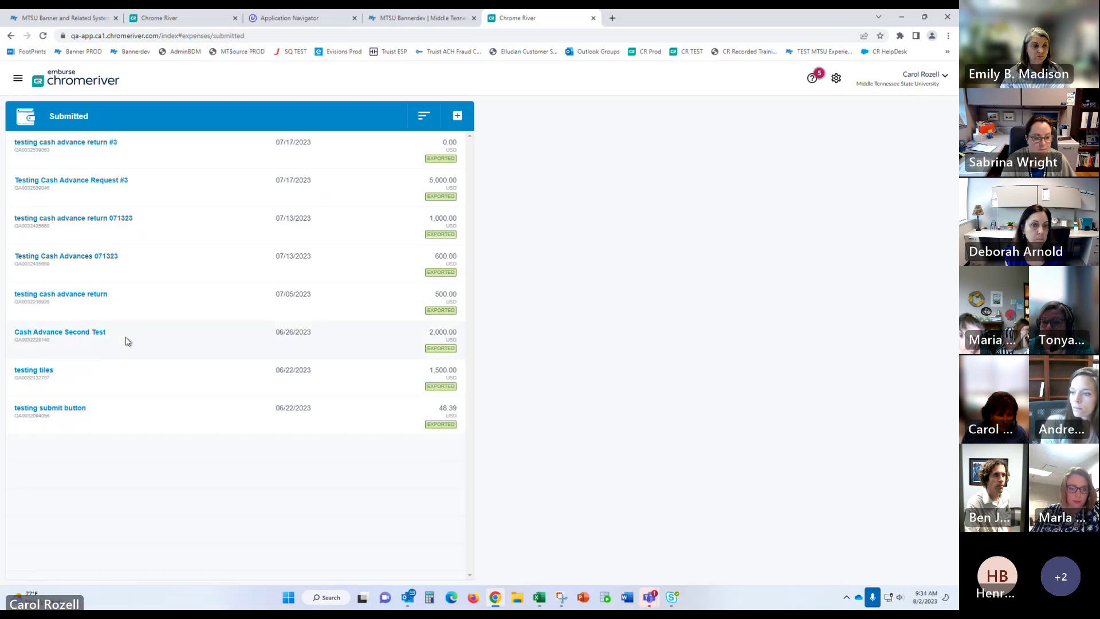
Step: Open 'Testing Cash Advance Request #3' (5,000.00 USD) and view its routing tracking
{"action": "left_click", "coordinate": [170, 196]}
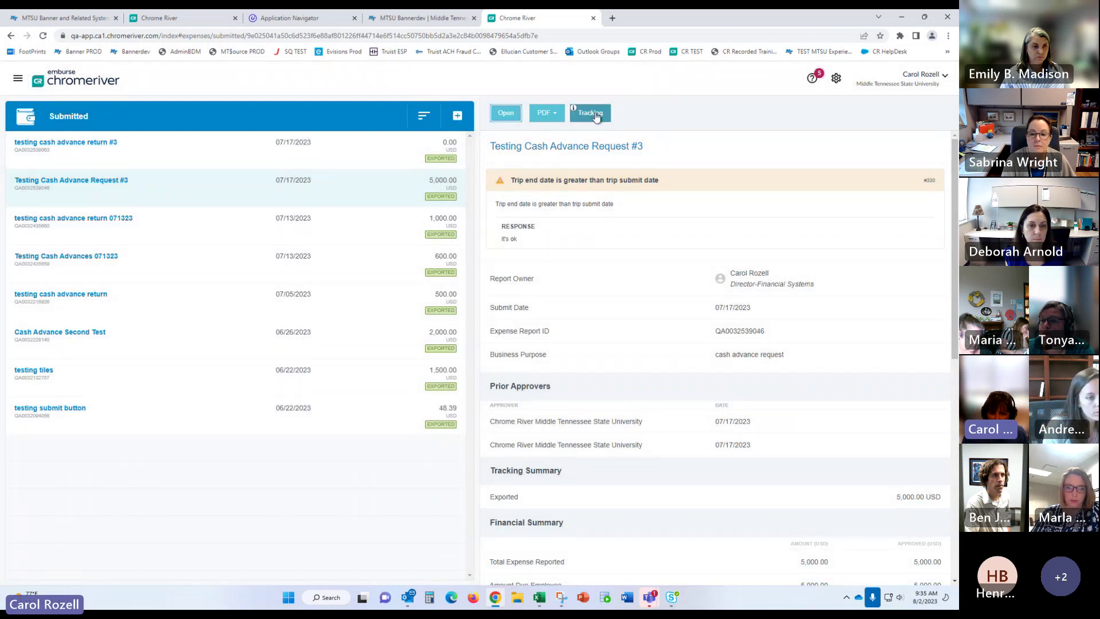
{"action": "left_click", "coordinate": [596, 116]}
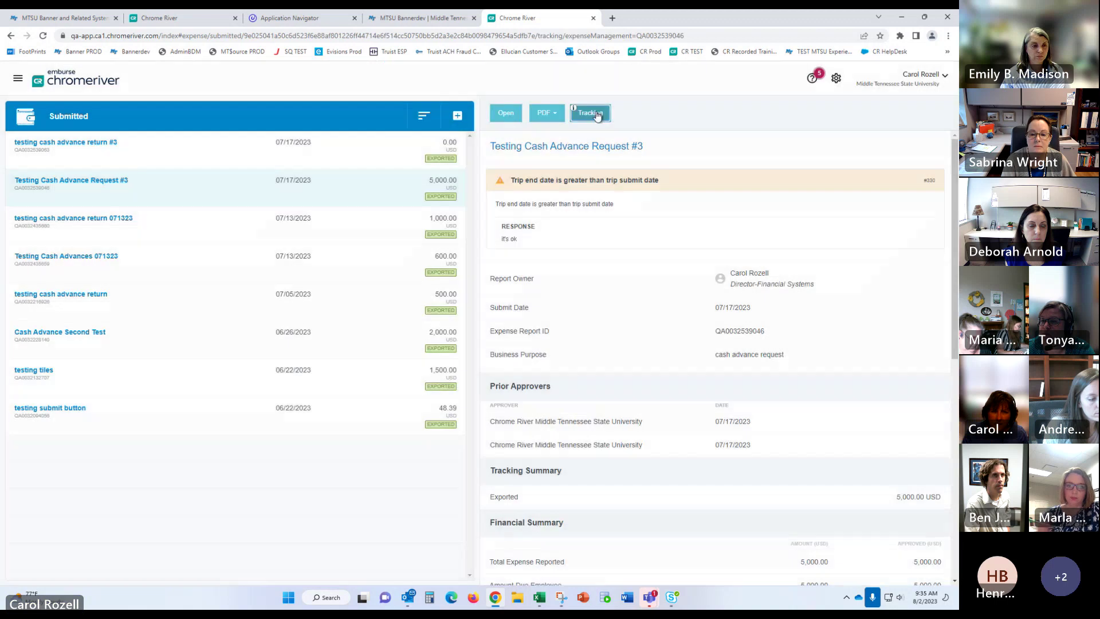
Step: Review routing steps 1 through 5, ending on step 5's 104800 - TravelOffice approval
{"action": "left_click", "coordinate": [228, 150]}
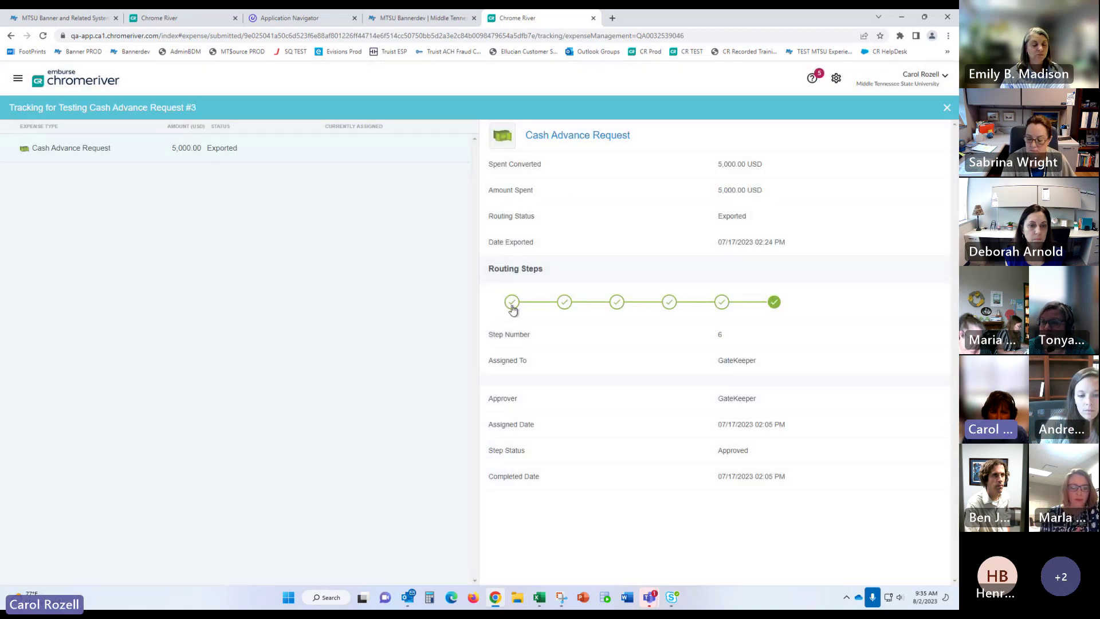
{"action": "left_click", "coordinate": [511, 304]}
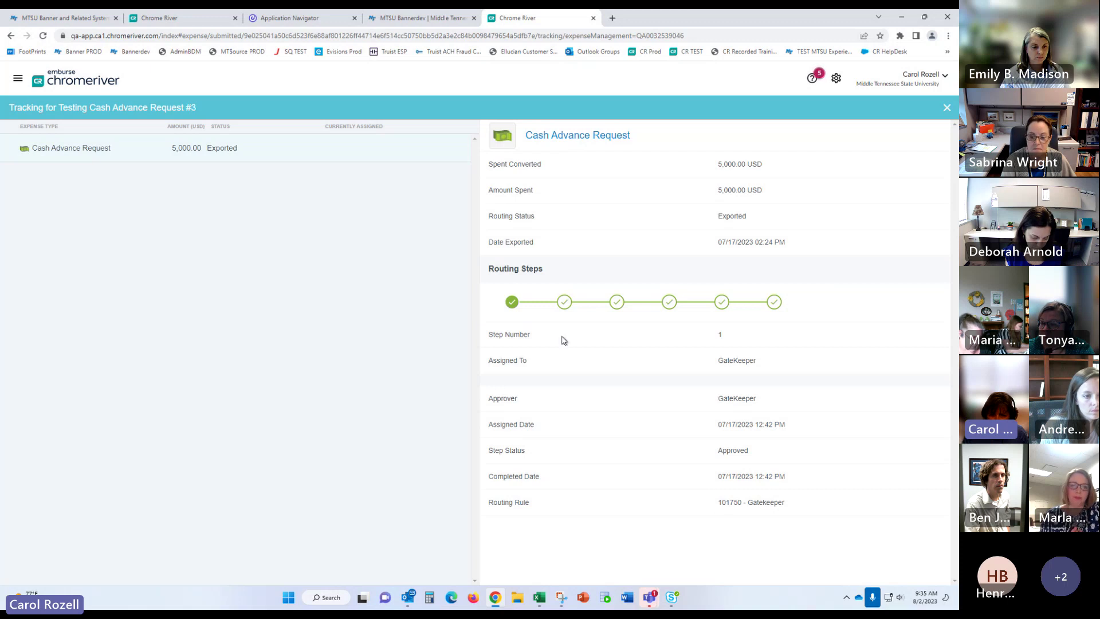
{"action": "left_click", "coordinate": [564, 302]}
{"action": "scroll", "coordinate": [744, 540], "scroll_direction": "down", "scroll_amount": 2}
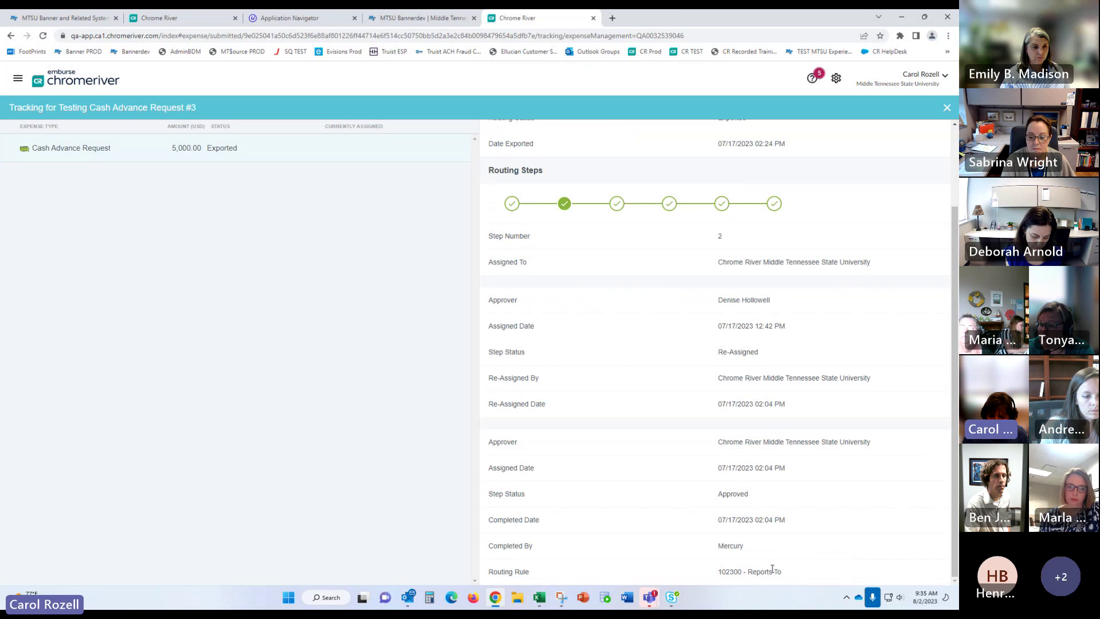
{"action": "left_click", "coordinate": [617, 203]}
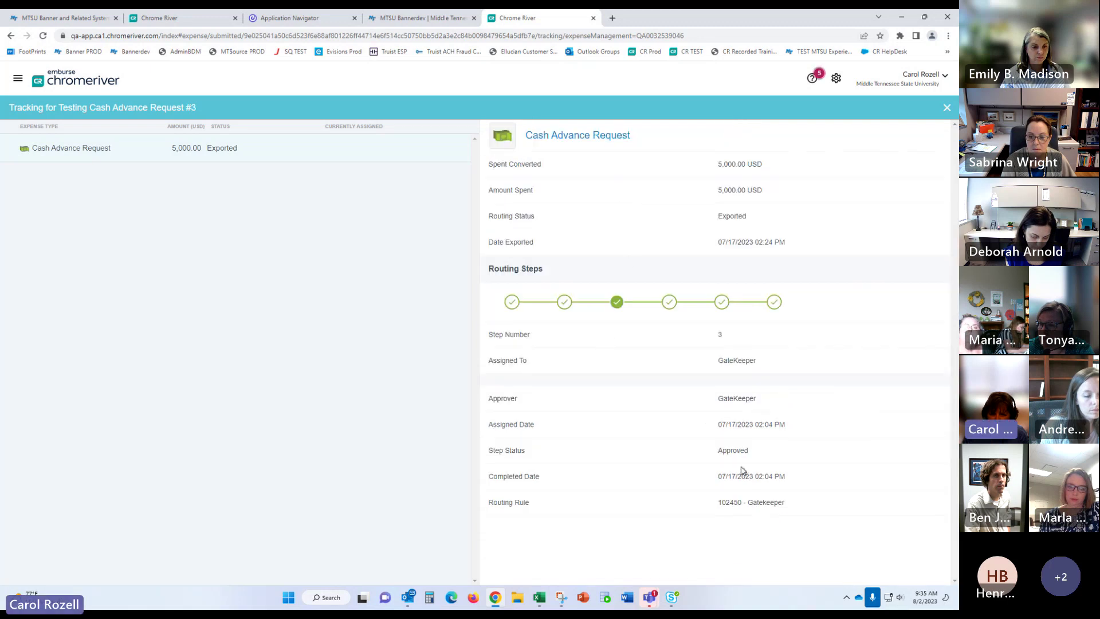
{"action": "left_click", "coordinate": [673, 307]}
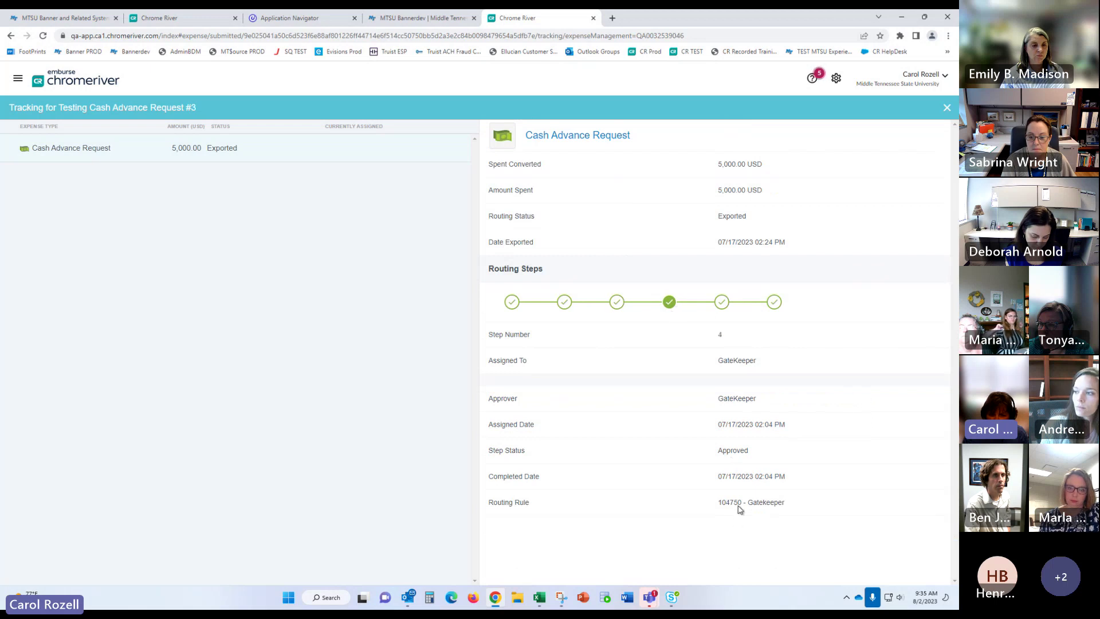
{"action": "left_click", "coordinate": [722, 303]}
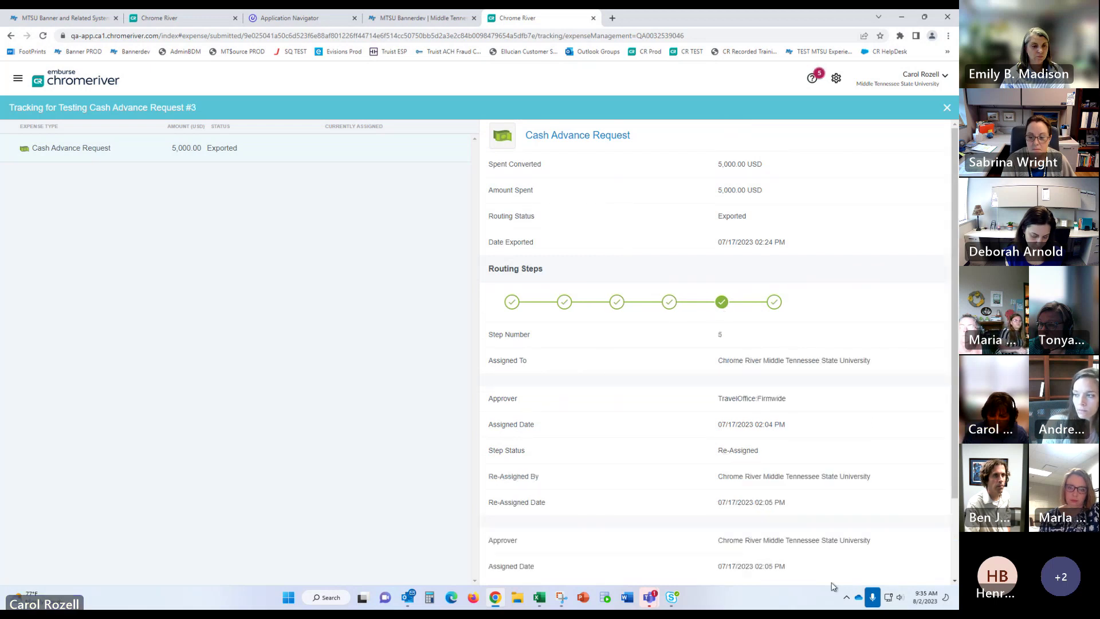
{"action": "scroll", "coordinate": [819, 555], "scroll_direction": "down", "scroll_amount": 2}
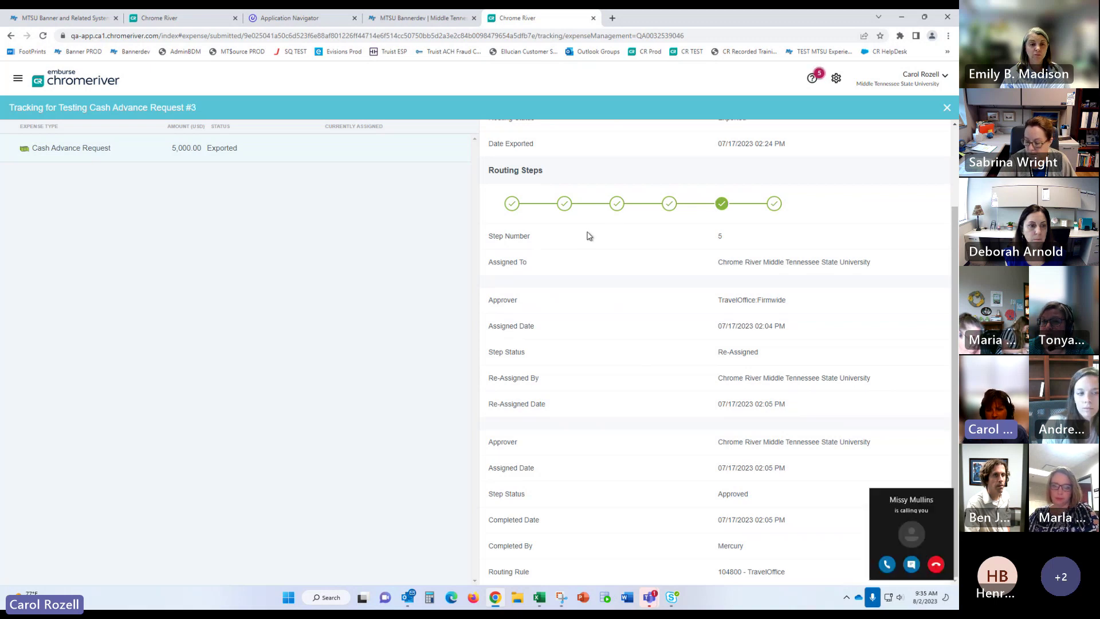
{"action": "left_click", "coordinate": [935, 565]}
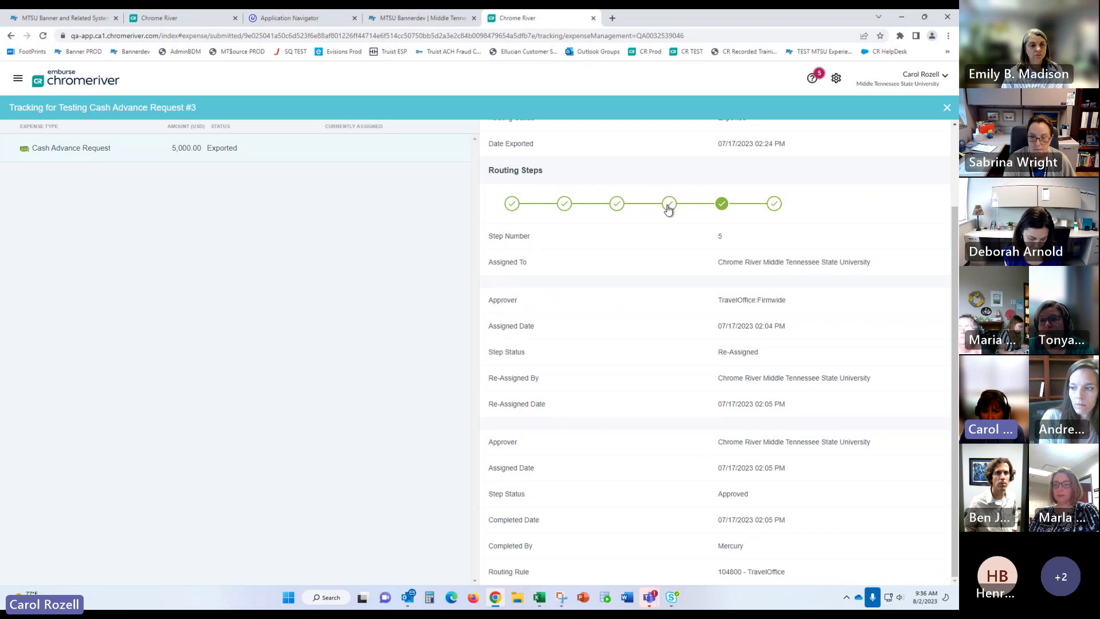
Step: Revisit routing steps 4, 3 and 2, ending on step 2's reassignment under 102300 - Reports To
{"action": "left_click", "coordinate": [668, 206]}
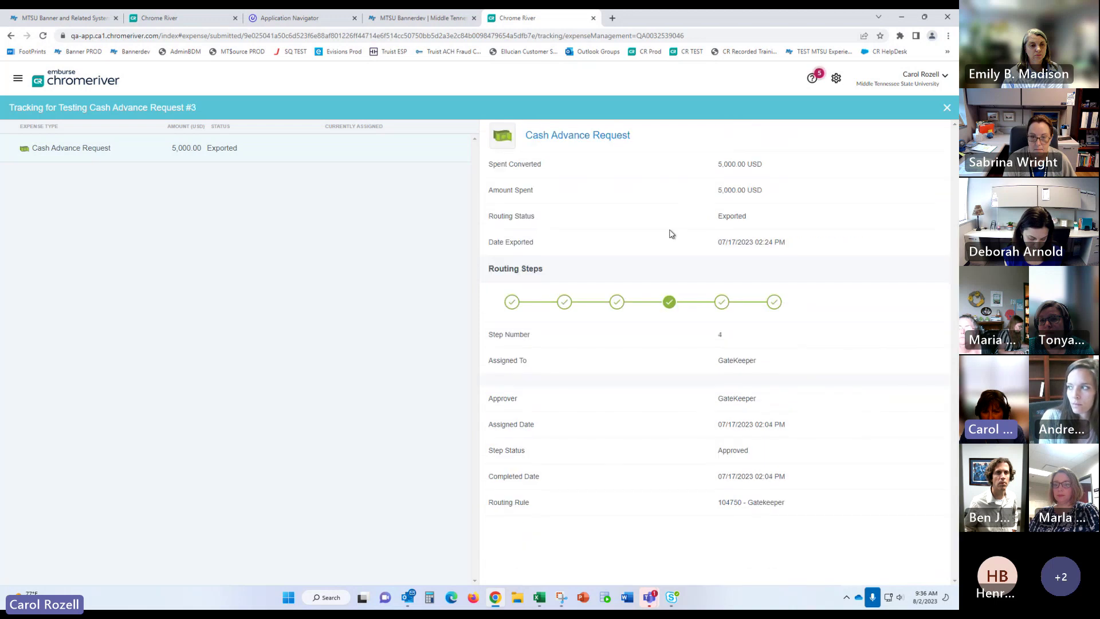
{"action": "left_click", "coordinate": [616, 302]}
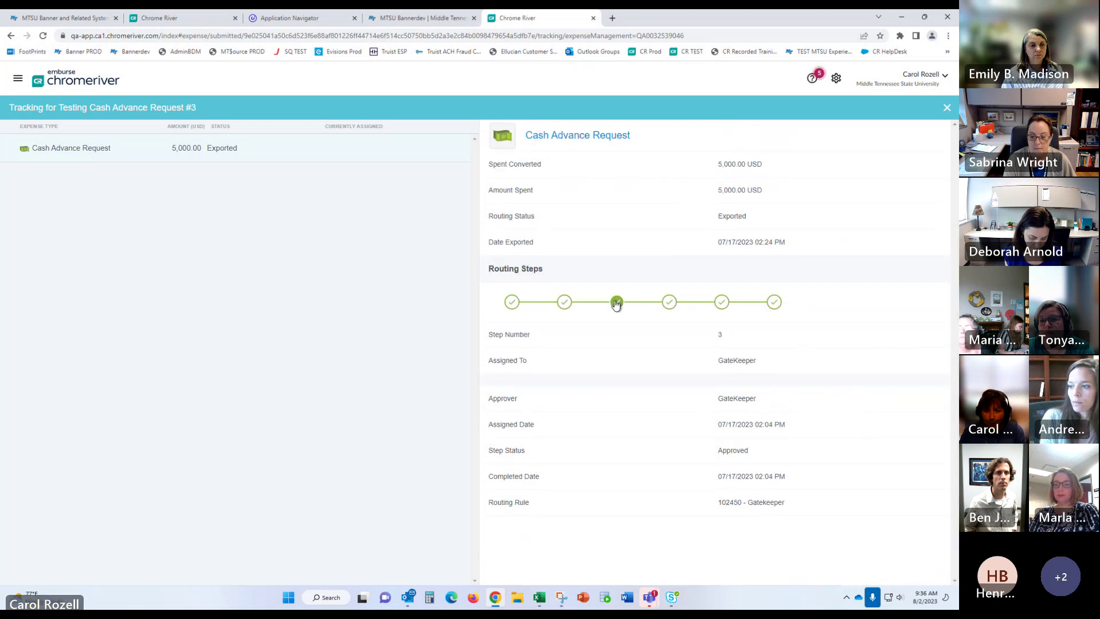
{"action": "left_click", "coordinate": [564, 302]}
{"action": "scroll", "coordinate": [653, 418], "scroll_direction": "down", "scroll_amount": 2}
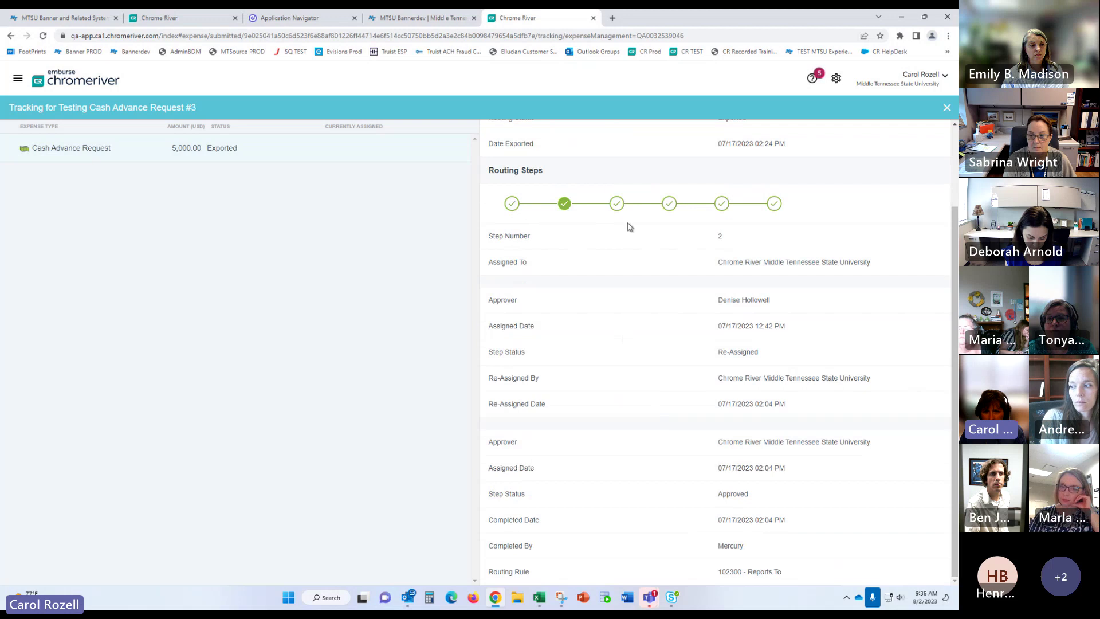
{"action": "left_click", "coordinate": [616, 206]}
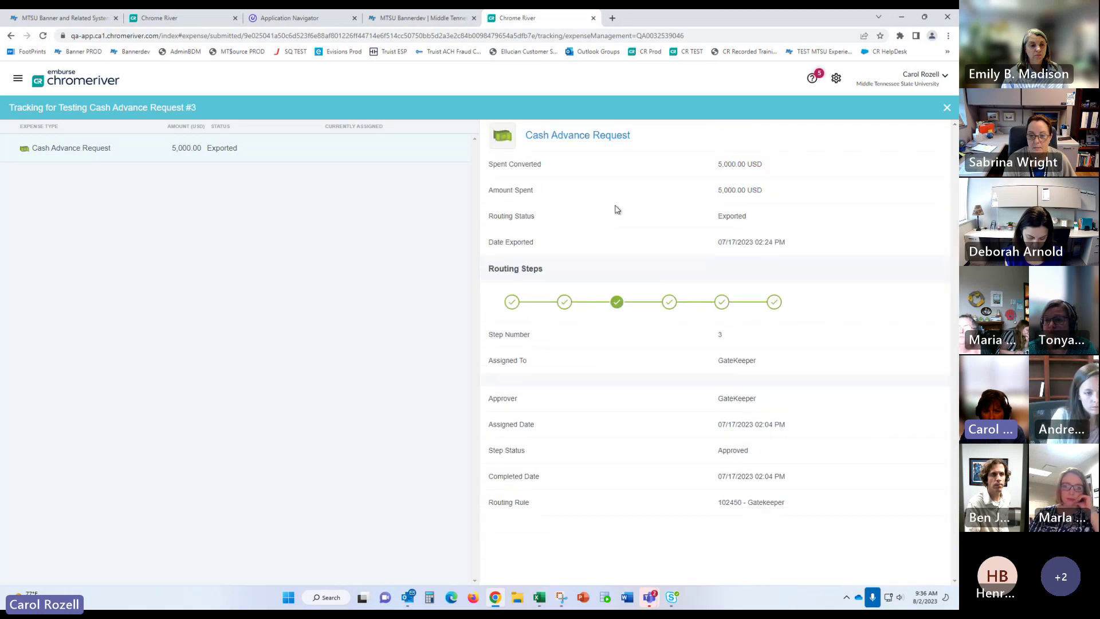
{"action": "left_click", "coordinate": [670, 303]}
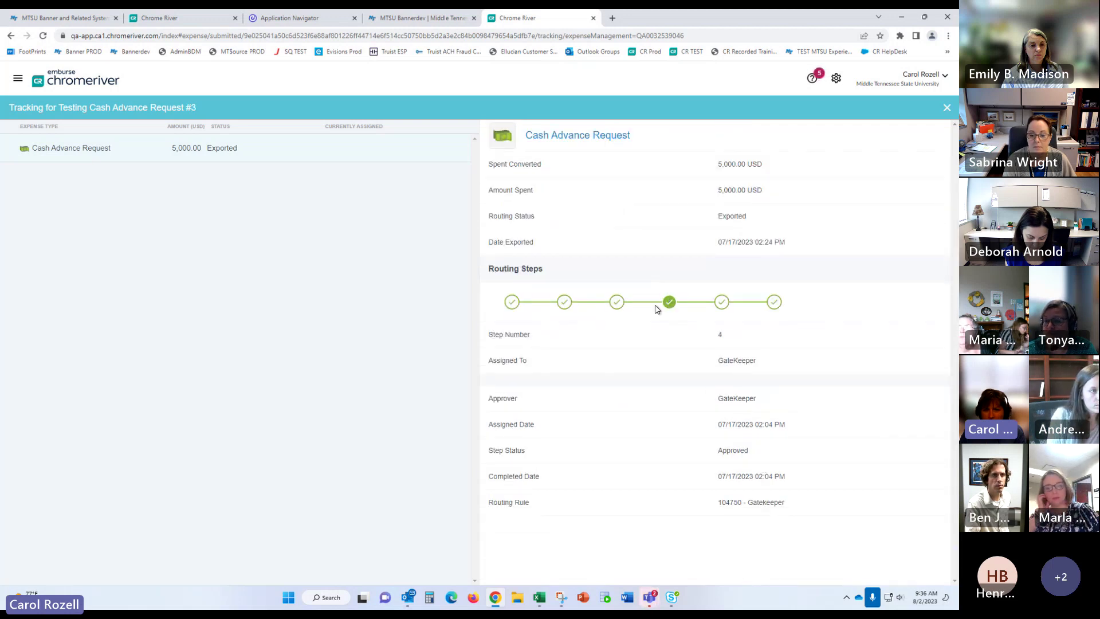
{"action": "left_click", "coordinate": [564, 302]}
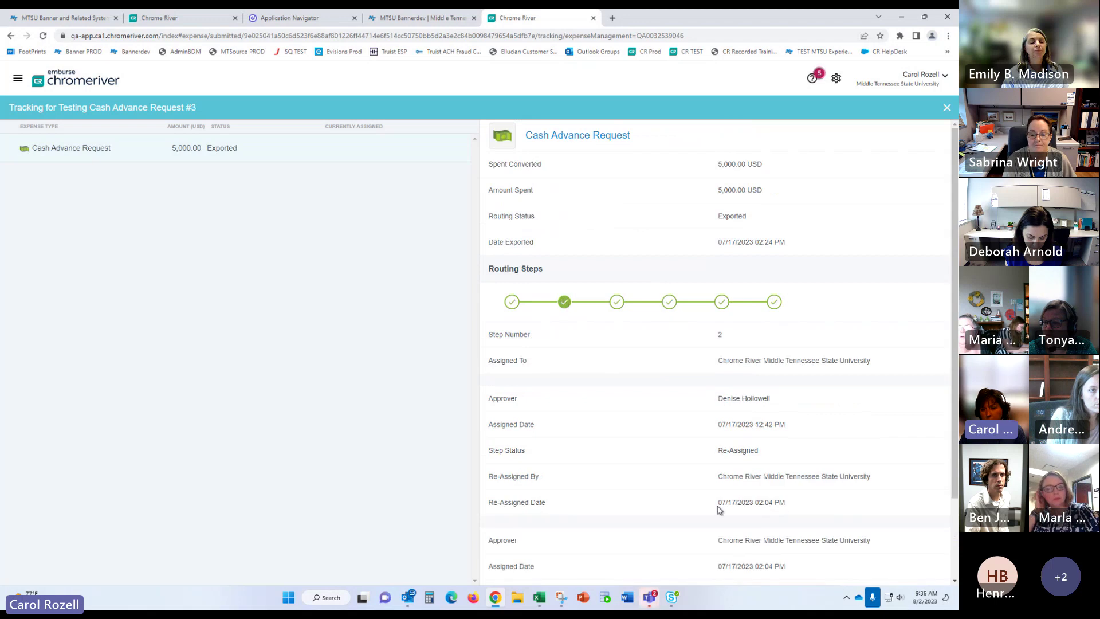
{"action": "scroll", "coordinate": [734, 562], "scroll_direction": "down", "scroll_amount": 2}
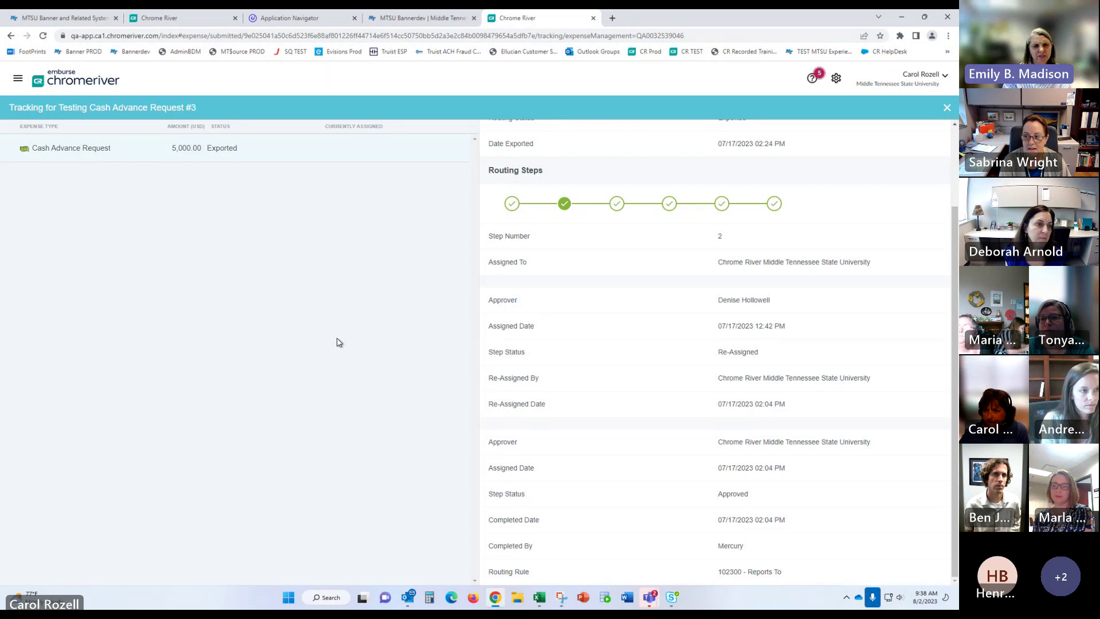
Step: Close the cash advance tracking view and bring up the main navigation menu
{"action": "left_click", "coordinate": [921, 81]}
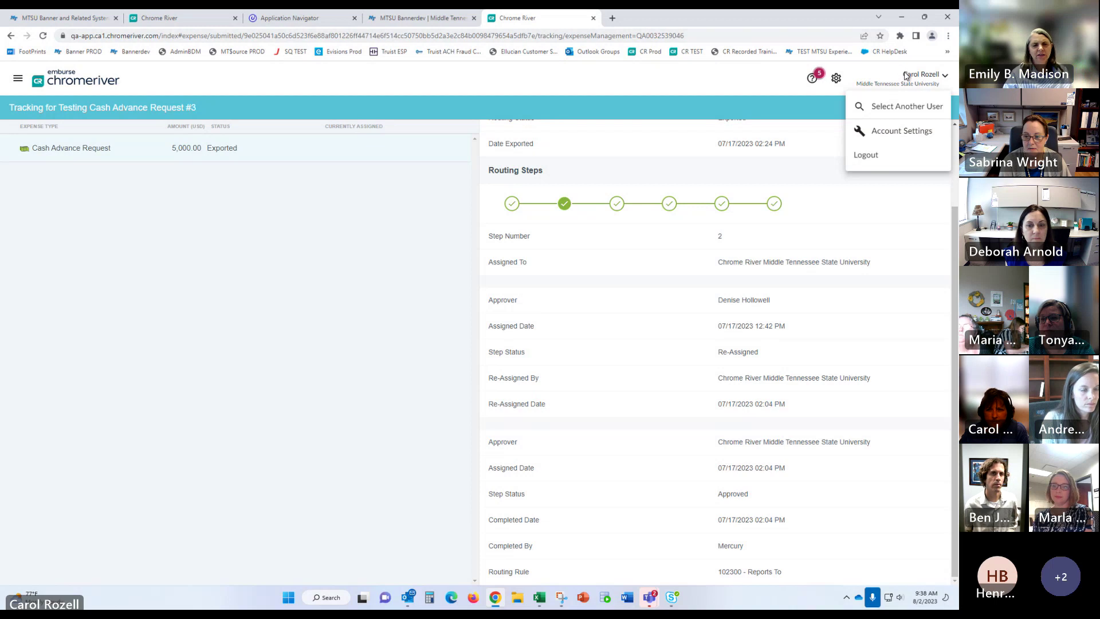
{"action": "left_click", "coordinate": [873, 77]}
{"action": "left_click", "coordinate": [60, 76]}
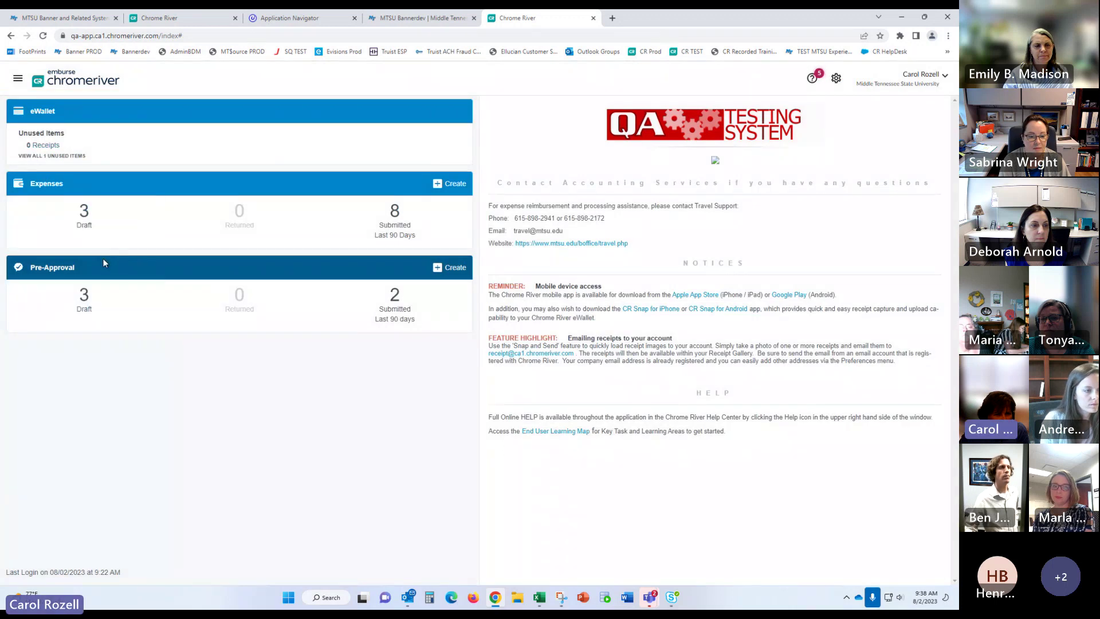
{"action": "left_click", "coordinate": [18, 80]}
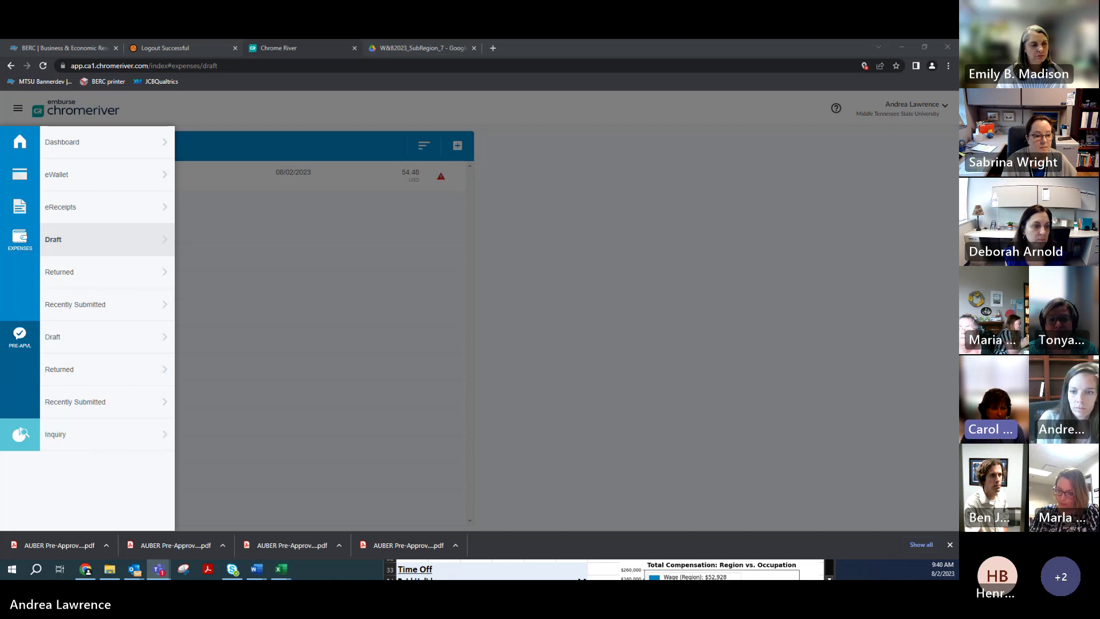
Step: Go to Inquiry and expand its Expense reports list
{"action": "left_click", "coordinate": [103, 440]}
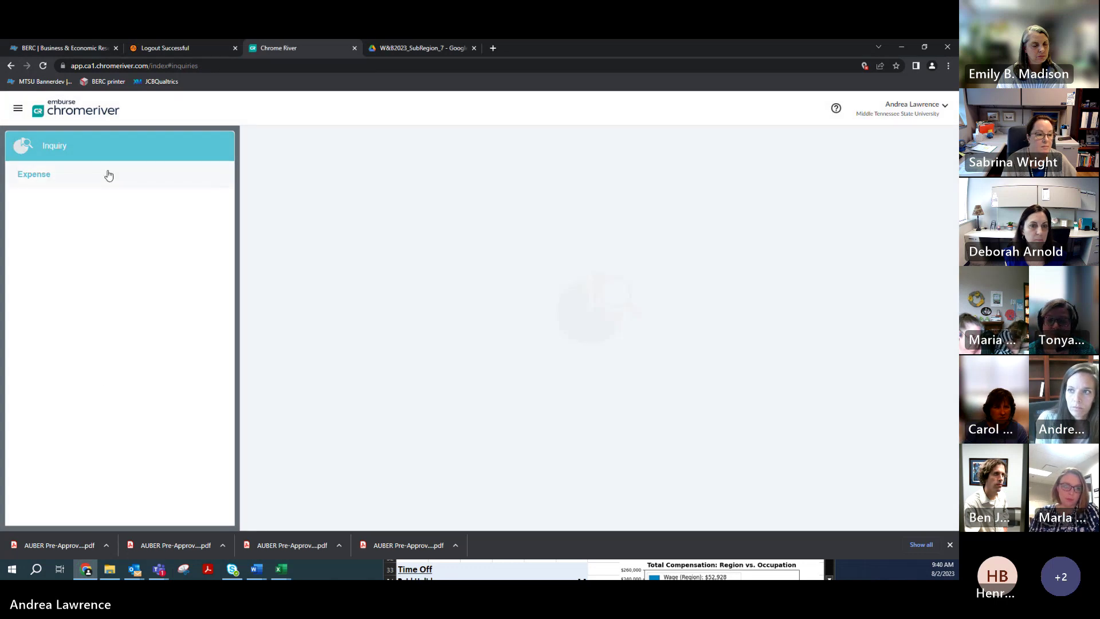
{"action": "left_click", "coordinate": [34, 174]}
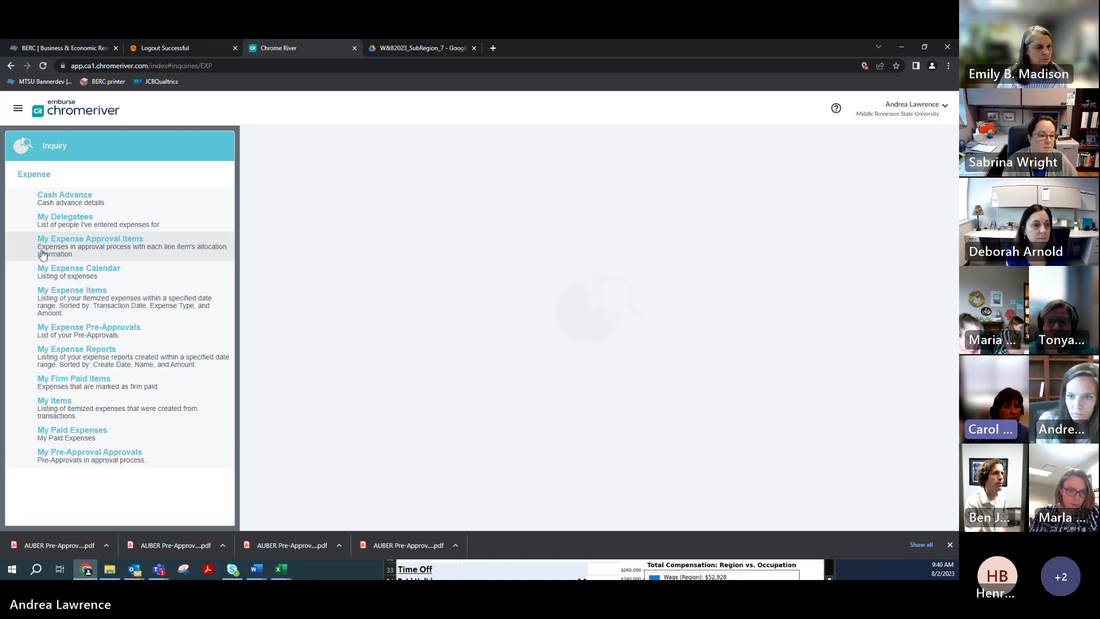
Step: Run the My Expense Approval Items inquiry, which returns a total count of 0 for Aug 1 – Aug 31, 2023
{"action": "left_click", "coordinate": [42, 254]}
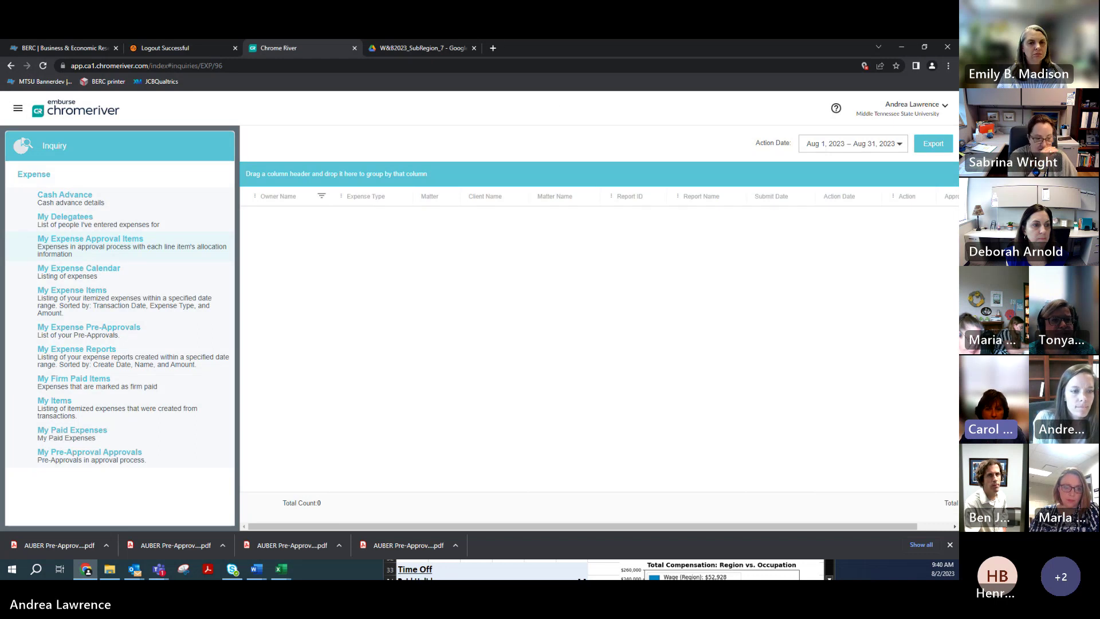
{"action": "key", "text": "alt+Tab"}
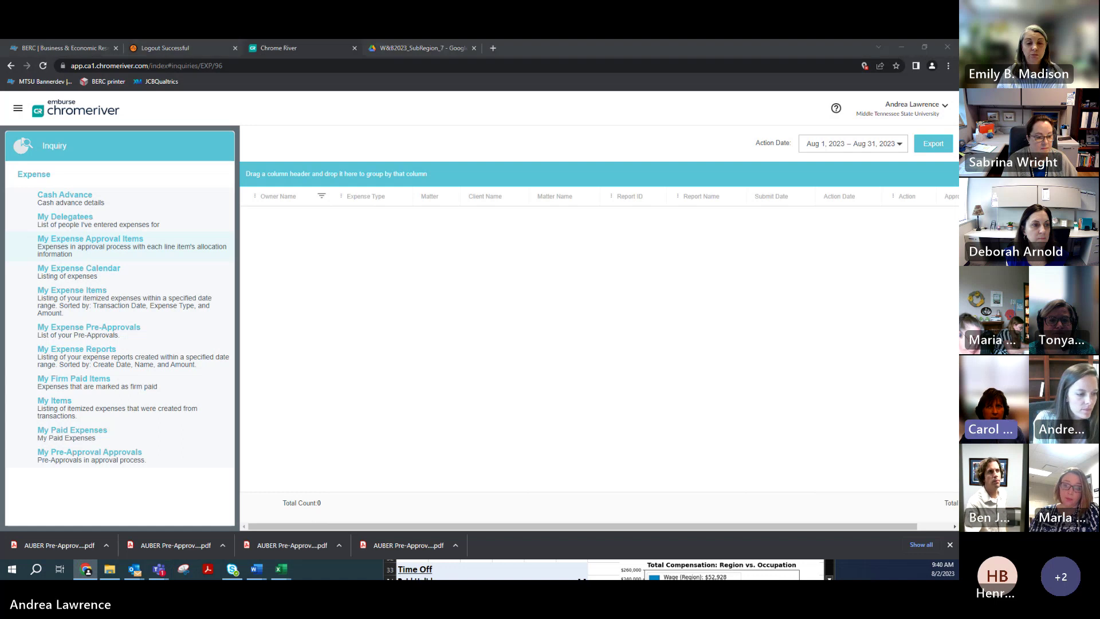
{"action": "key", "text": "alt+Tab"}
{"action": "key", "text": "alt+Tab"}
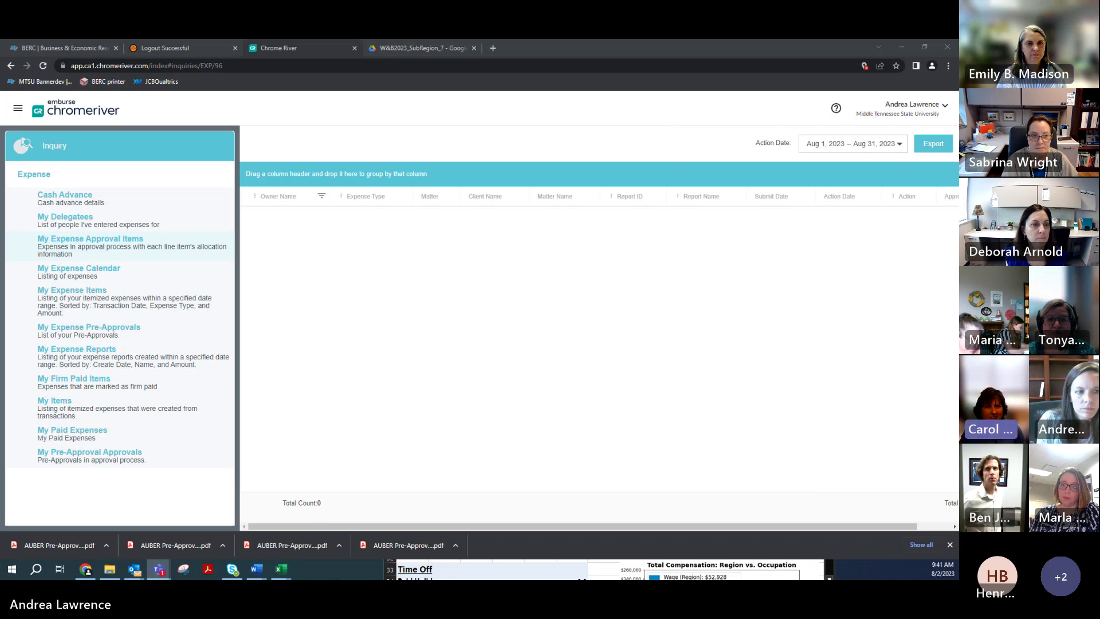
Step: Reopen the main navigation menu over the empty My Expense Approval Items report
{"action": "left_click", "coordinate": [19, 110]}
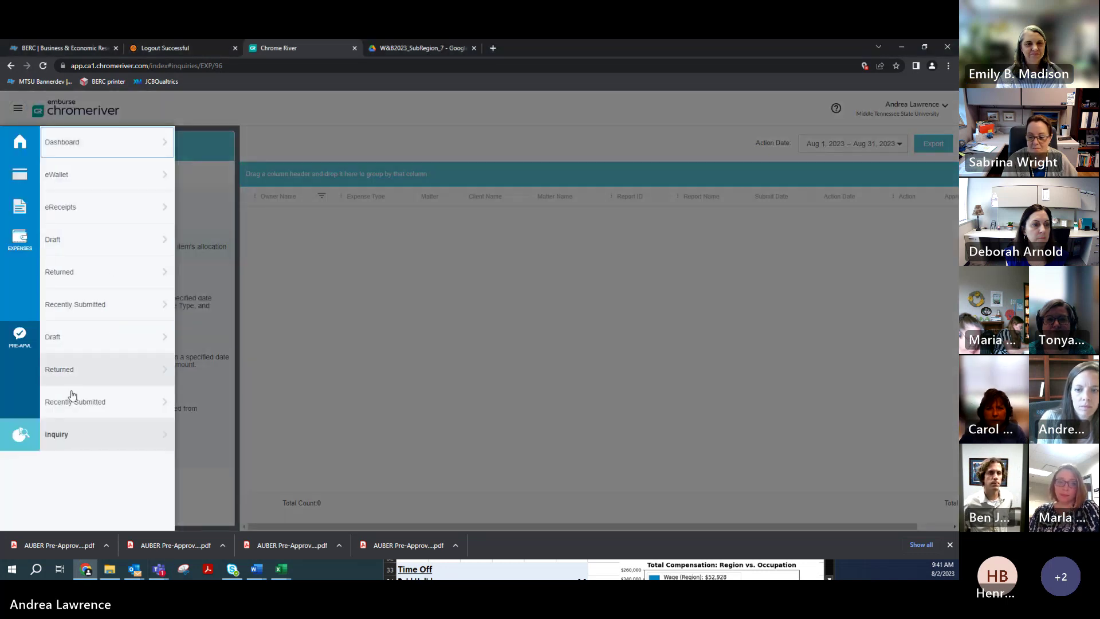